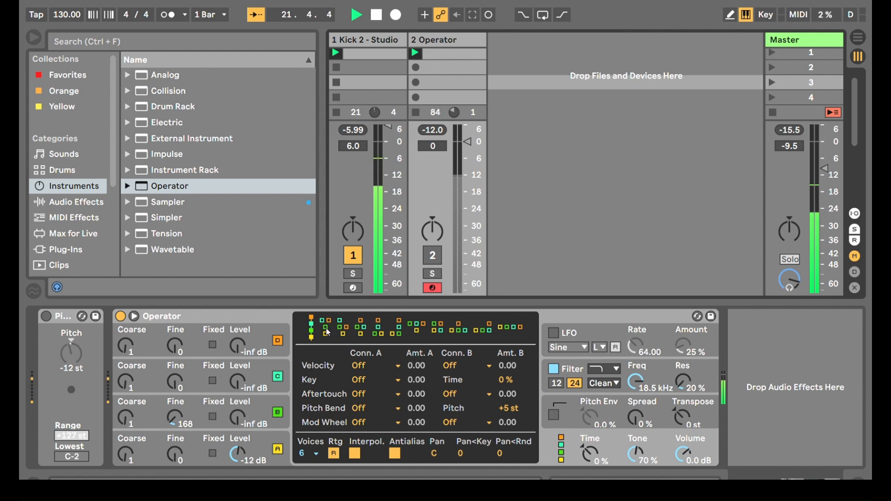
Step: Set oscillator B's fine tuning to 0 and display Operator's algorithm overview
click(239, 453)
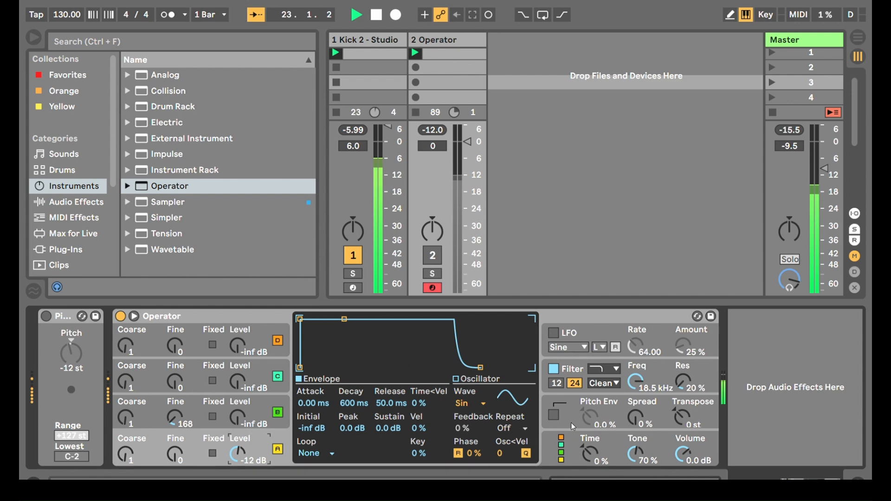
click(620, 441)
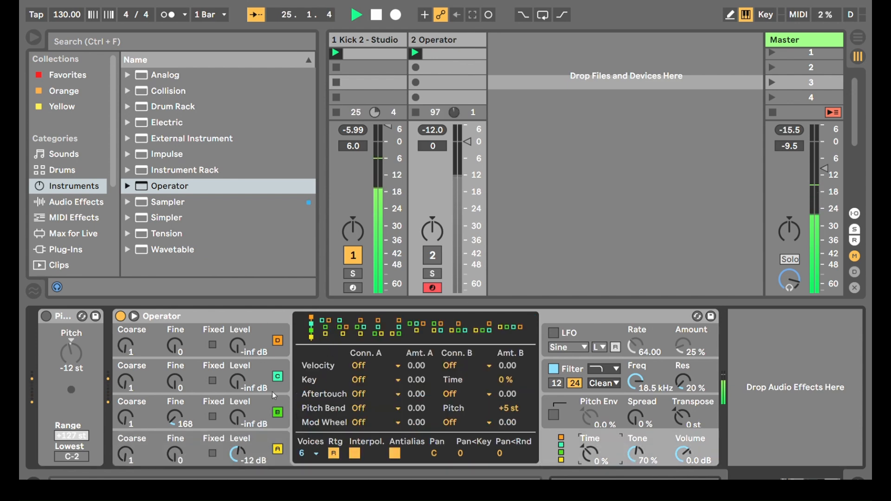
drag(175, 417, 175, 443)
click(561, 449)
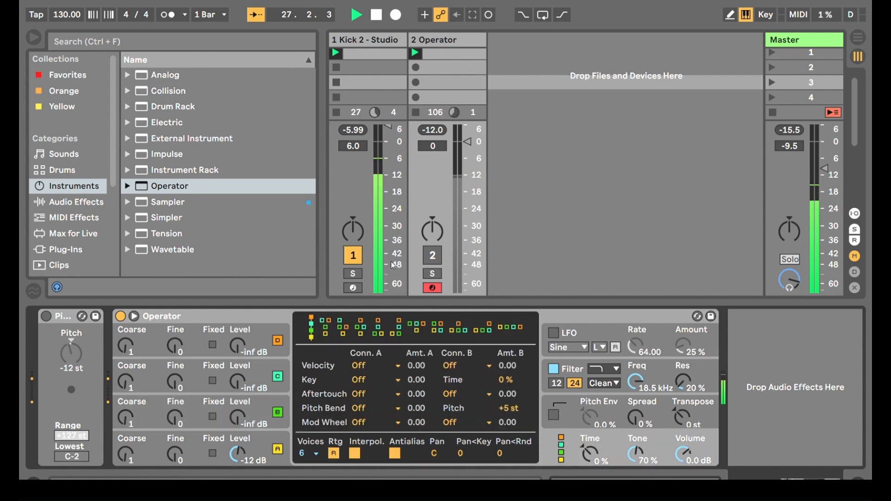
Step: Activate the Operator track and mute the kick track
click(433, 255)
click(354, 256)
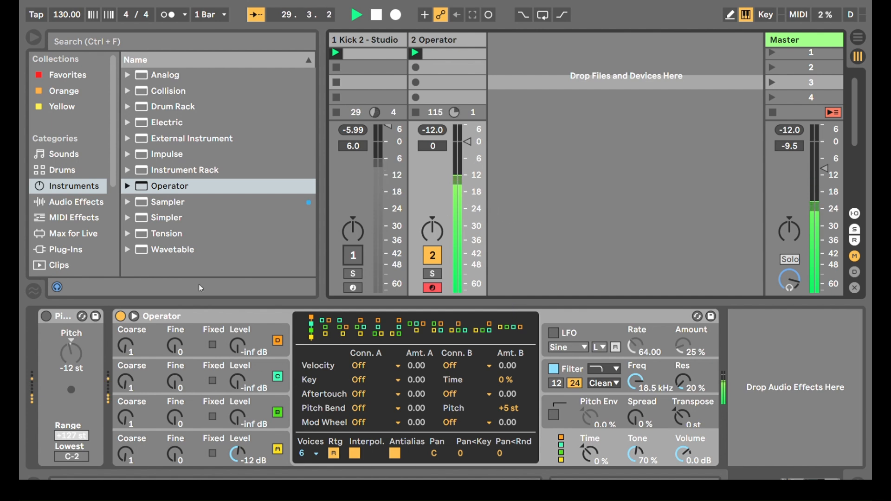
Step: Load a fresh Operator onto the second track and view the notes of its playing MIDI clip
click(182, 316)
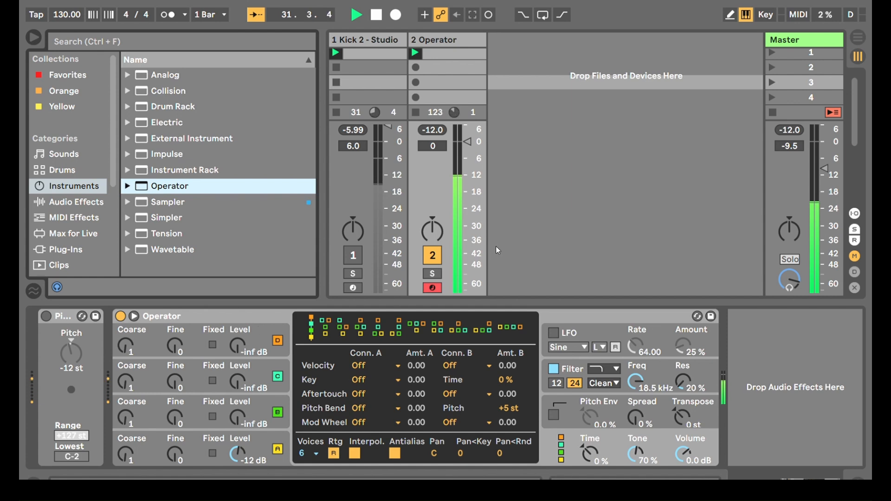
click(464, 57)
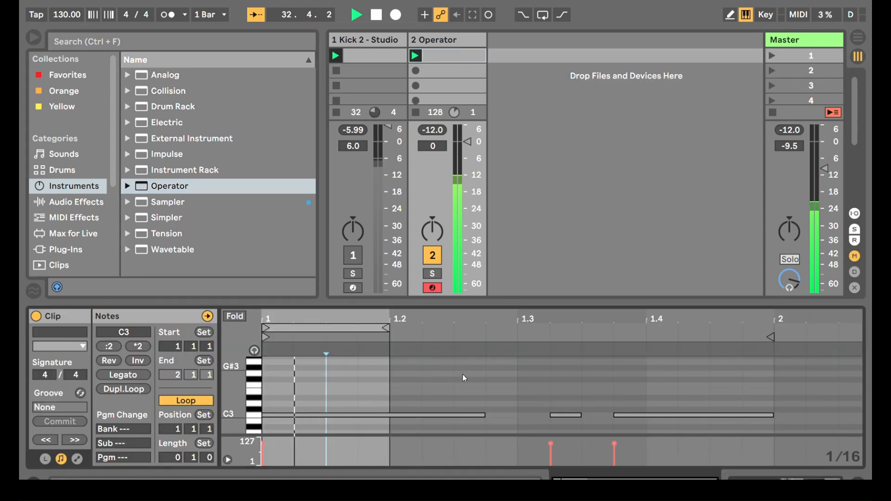
click(754, 479)
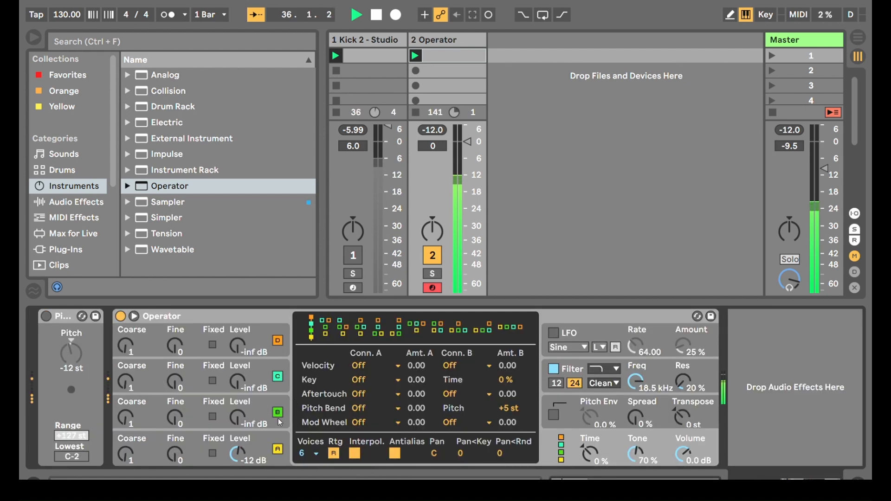
Step: Raise oscillator B's level to -18 dB and show the algorithm in which it modulates oscillator A
click(259, 437)
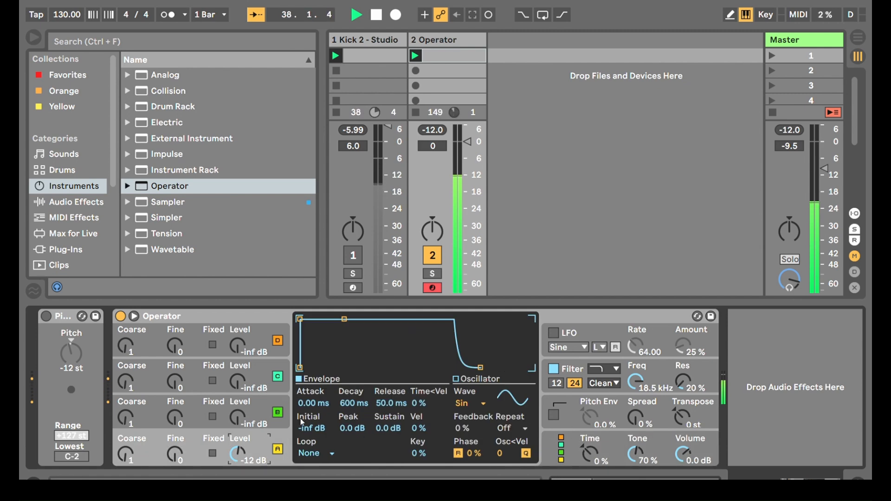
drag(237, 418, 237, 383)
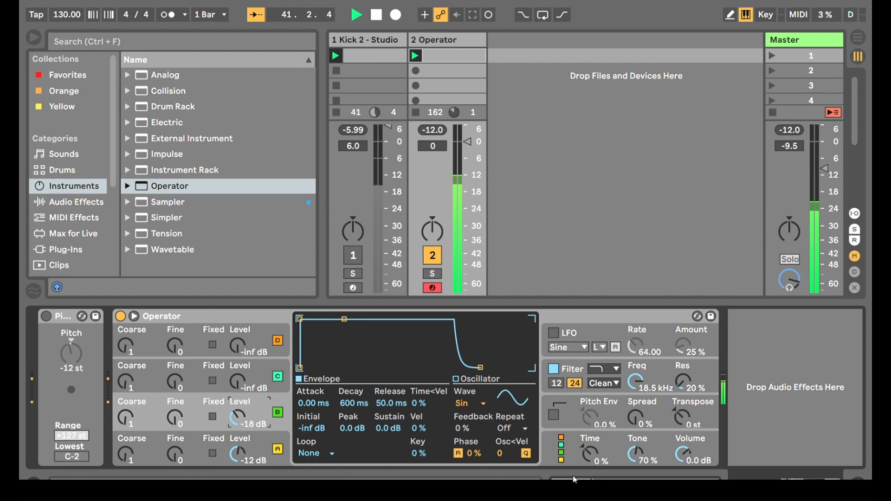
click(569, 458)
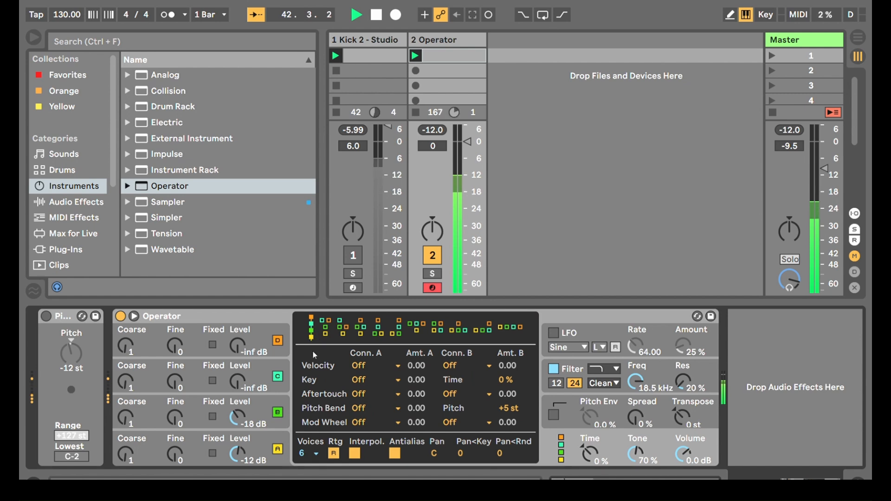
Step: Switch oscillator B off and back on to compare the sound with and without its modulation
click(278, 413)
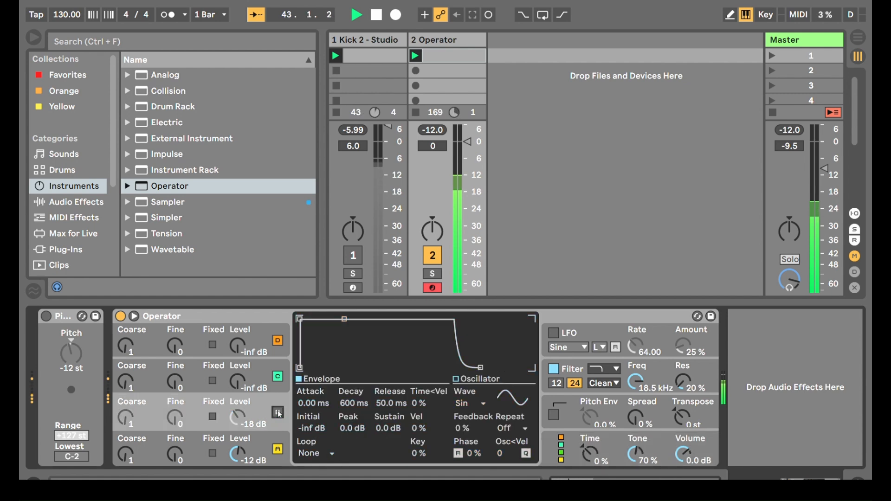
click(575, 444)
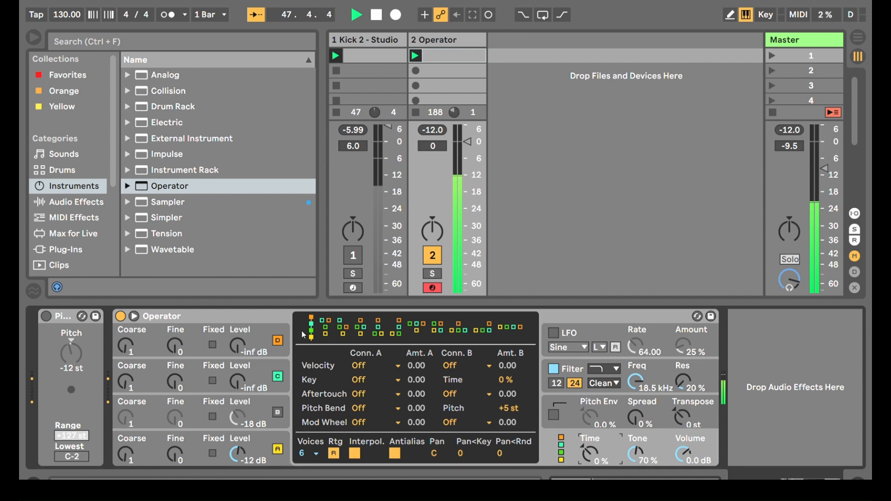
click(277, 413)
Step: Set the oscillator levels to -16 dB for B, -18 dB for C and -18 dB for D
mouse_move(237, 417)
mouse_down()
mouse_move(237, 433)
mouse_move(238, 416)
mouse_up()
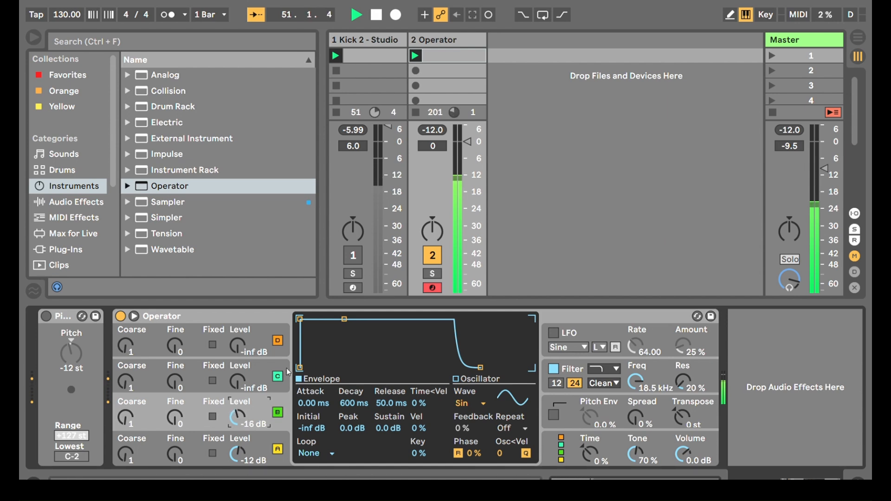
drag(237, 382, 238, 365)
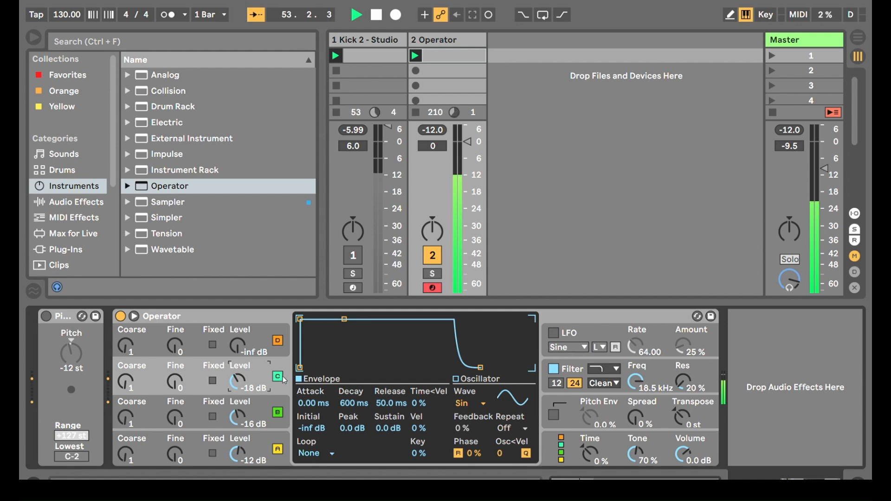
drag(237, 345, 238, 329)
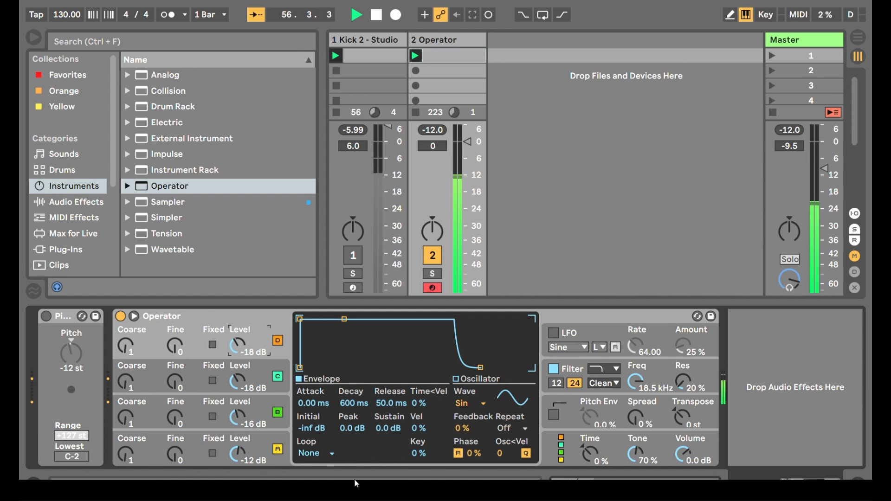
Step: Lower the Operator track's volume to -7.0 dB and display the algorithm overview again
click(475, 160)
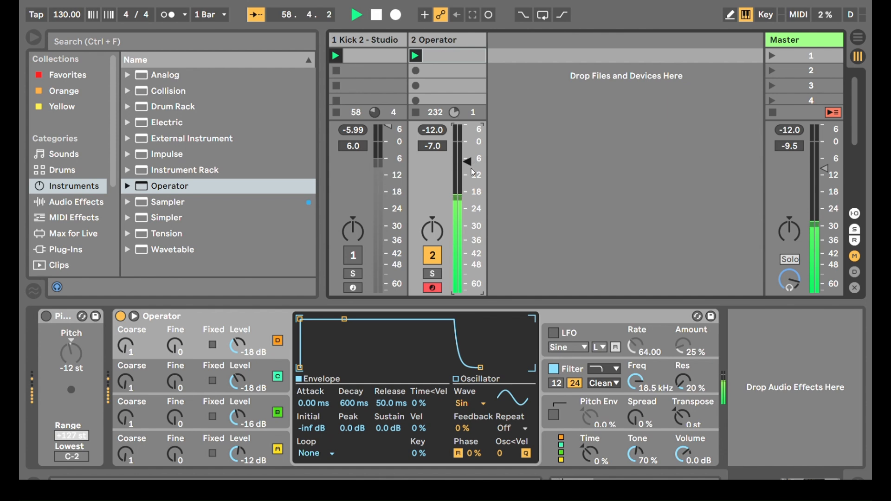
click(572, 439)
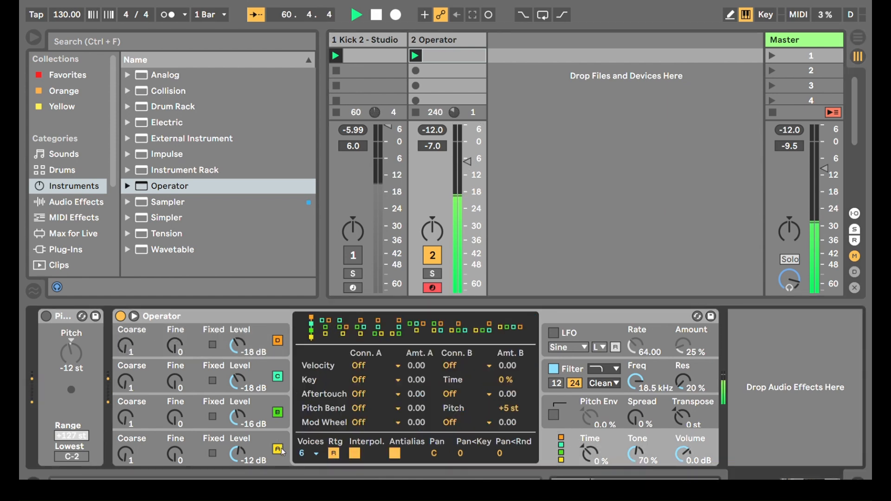
Step: Shape oscillator B's envelope into a short pluck with a 217 ms decay and -inf dB sustain
click(258, 410)
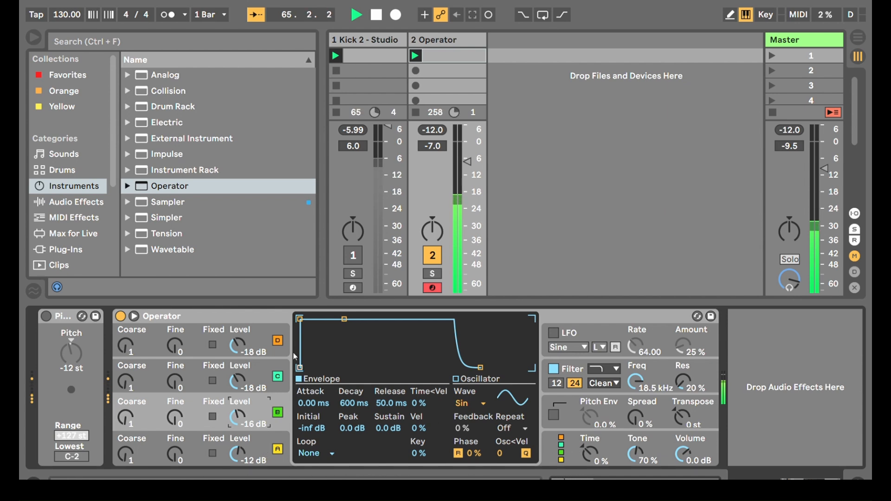
drag(344, 320, 338, 368)
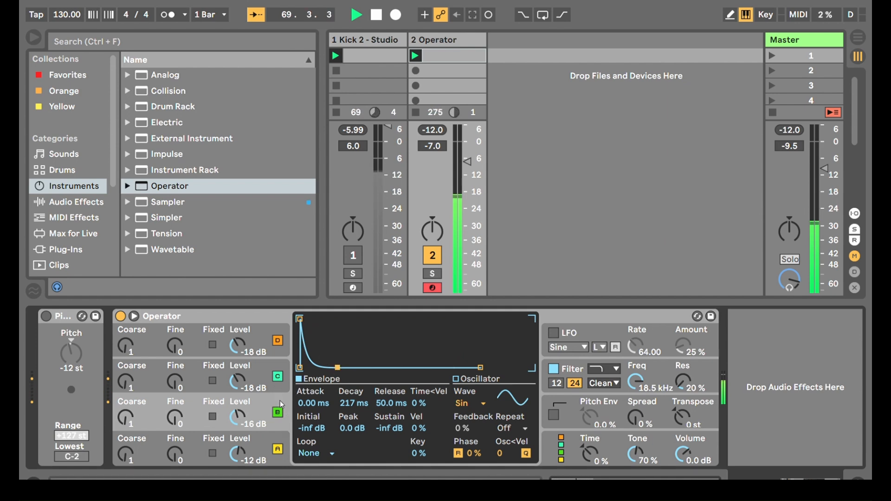
Step: Switch off oscillators C and D, and set oscillator B to a -12 dB level and 0.5 coarse tuning
click(277, 377)
click(277, 340)
click(265, 420)
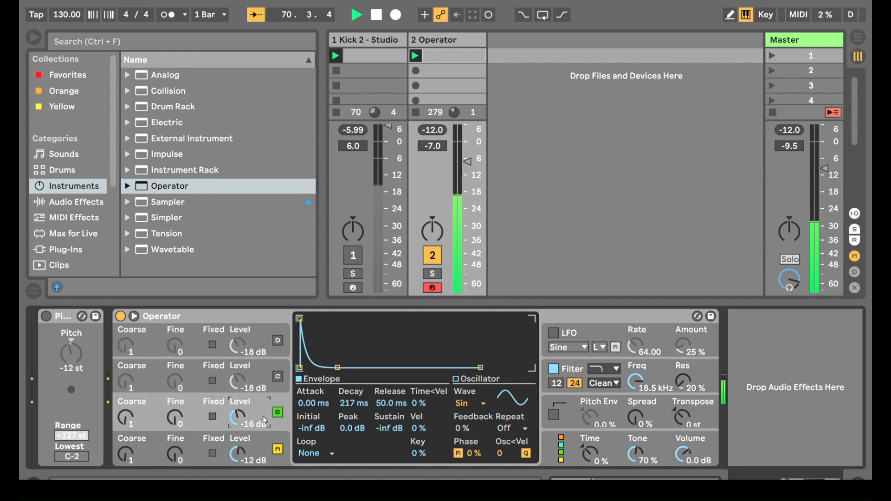
drag(151, 425, 151, 429)
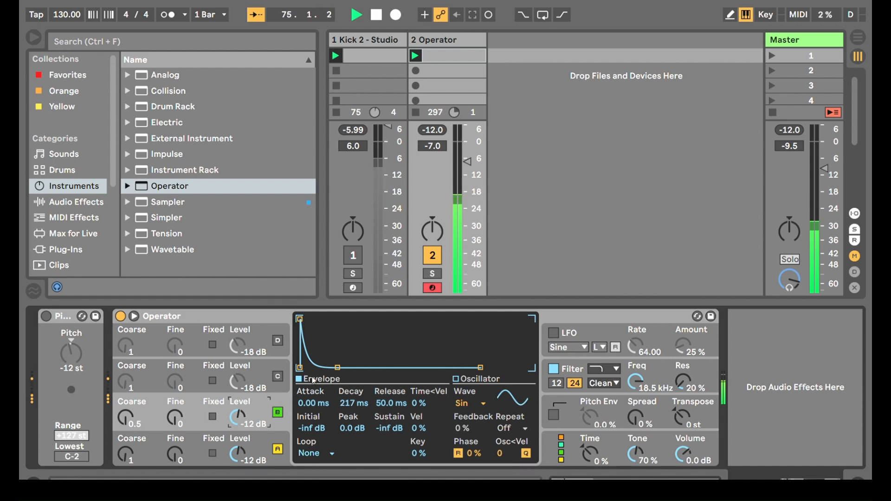
Step: Switch on oscillator C and set its level to -13 dB and its coarse tuning to 8
click(283, 381)
click(284, 380)
drag(238, 381, 238, 374)
drag(125, 381, 126, 367)
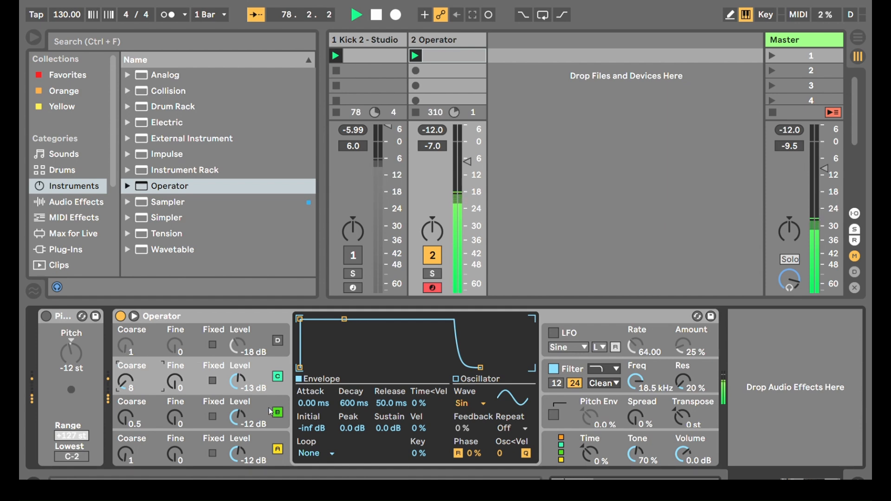
Step: Switch on oscillator D and set its level to -9.1 dB and its coarse tuning to 15
click(277, 343)
drag(241, 351, 241, 336)
drag(141, 334, 141, 315)
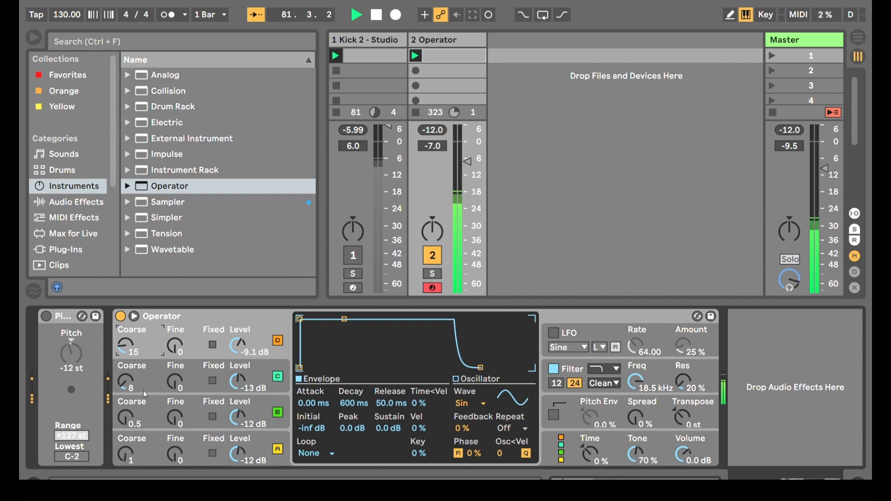
Step: Examine the serial algorithm and follow its modulation chain through oscillators A, B and C
click(574, 451)
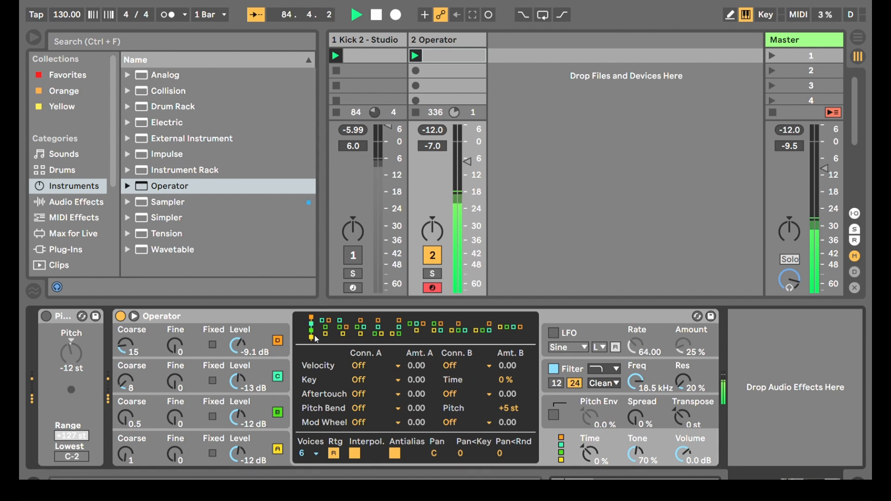
click(271, 446)
click(279, 424)
click(258, 380)
Step: Try oscillator D's feedback at 75 %, then return it to 0 %
click(269, 342)
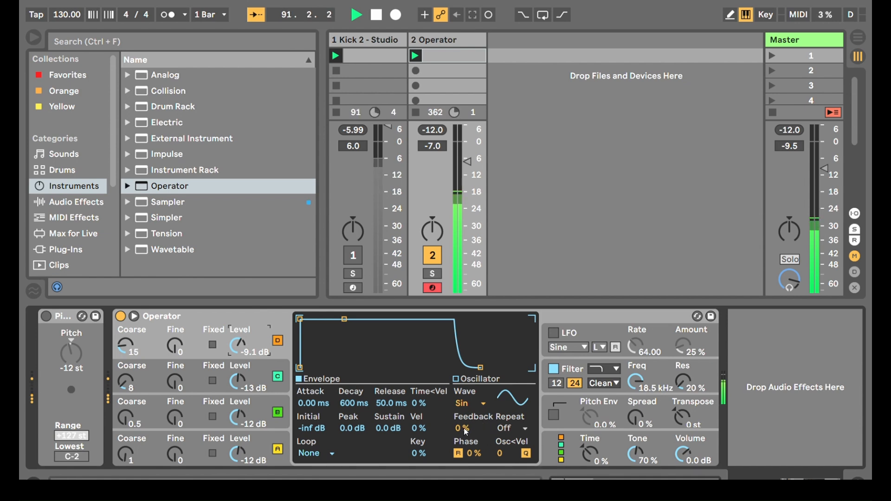
drag(462, 428, 462, 417)
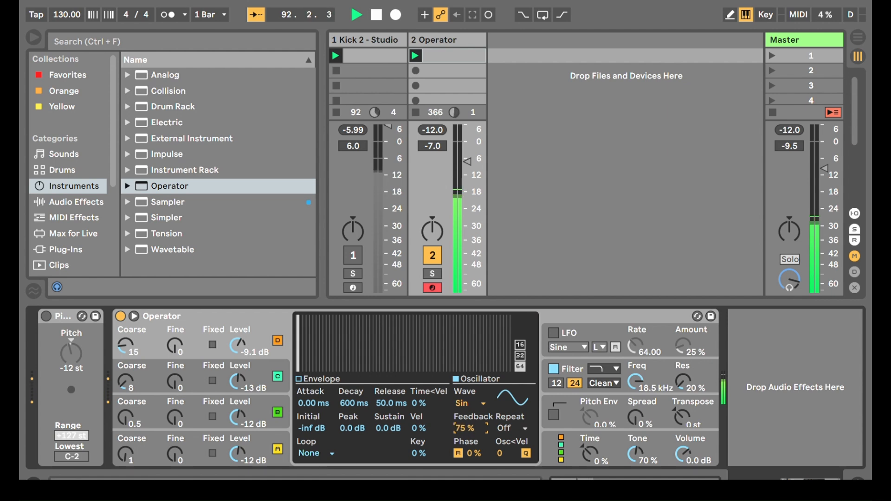
drag(463, 422, 465, 427)
Step: Choose the parallel algorithm with all four oscillators side by side and switch off oscillator D
click(577, 444)
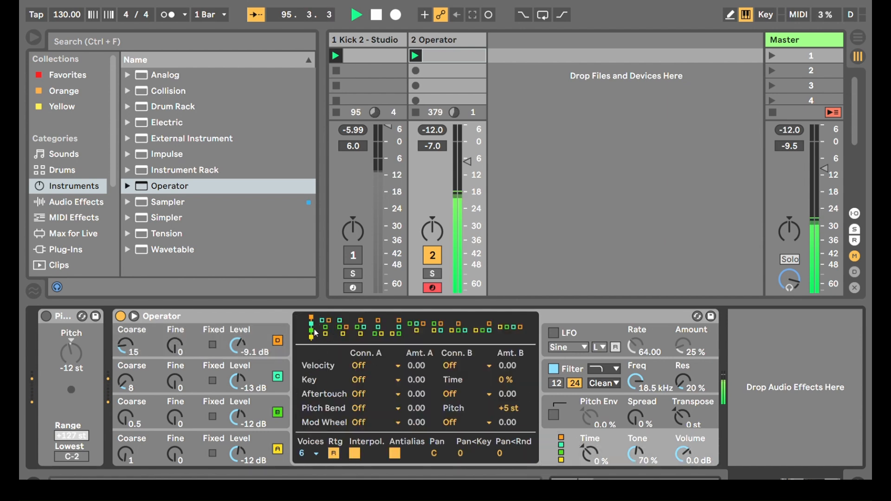
click(510, 328)
click(278, 340)
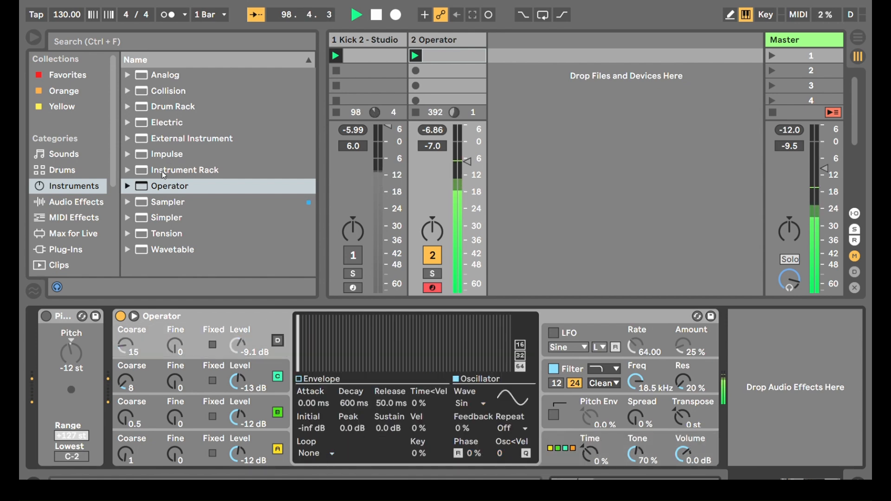
Step: Replace the edited Operator with a fresh one and choose the parallel algorithm with all four oscillators side by side
drag(219, 311, 221, 311)
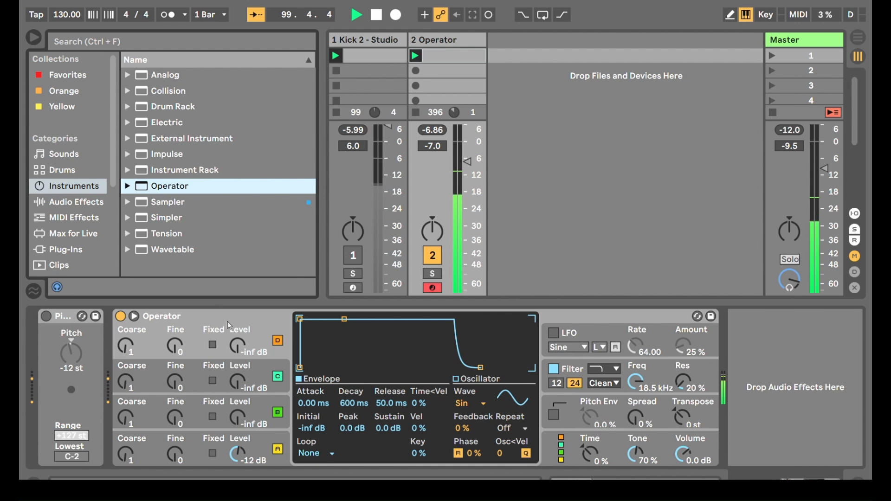
click(575, 438)
click(514, 327)
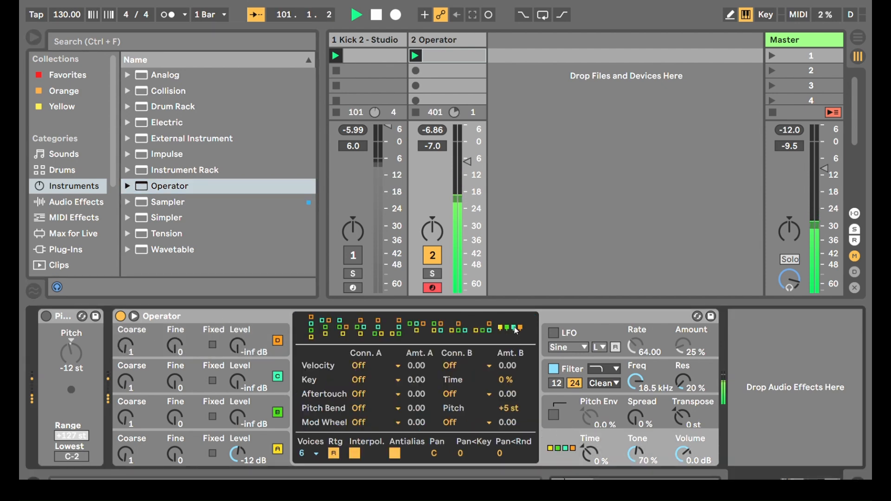
Step: Check oscillator A and the parallel algorithm, and raise the Operator track's volume to -2.0 dB
click(253, 434)
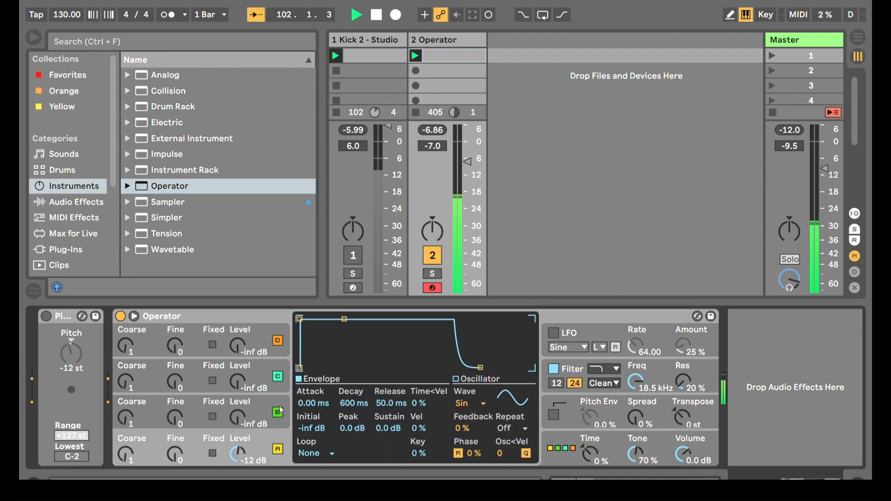
click(564, 438)
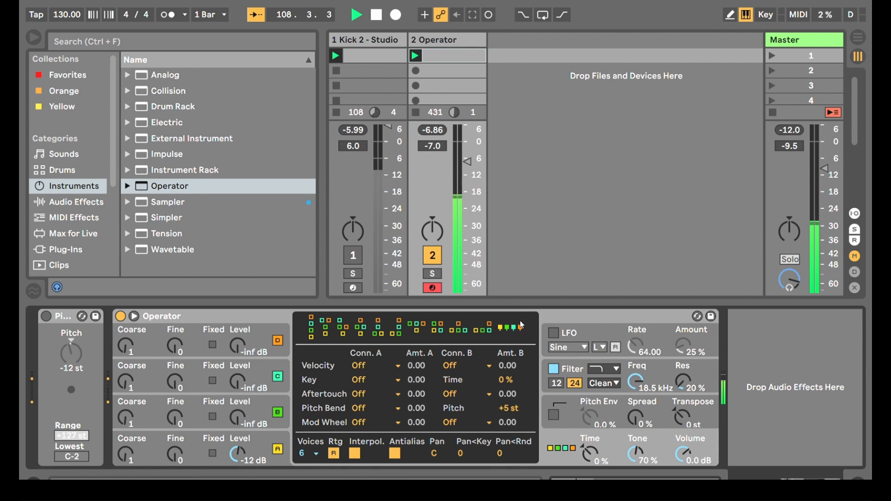
drag(466, 162, 467, 146)
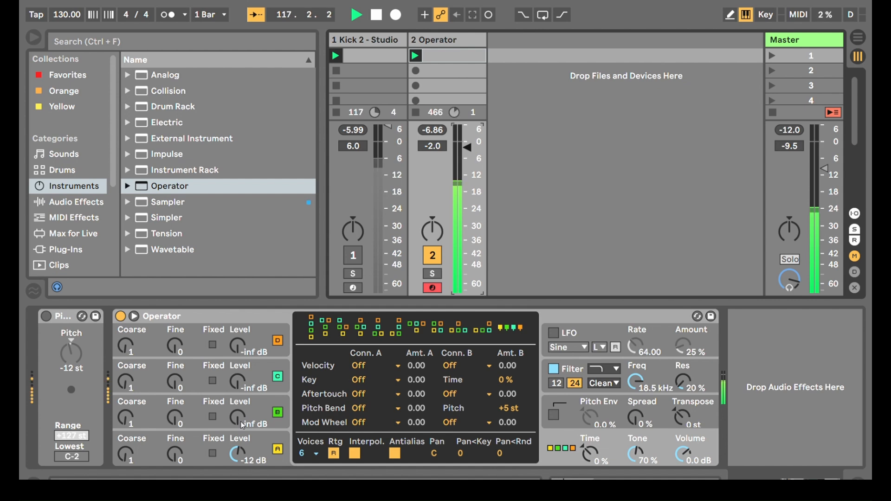
Step: Set oscillator B's level to -14 dB and its coarse tuning to 0.5
drag(242, 425, 242, 411)
drag(125, 417, 125, 423)
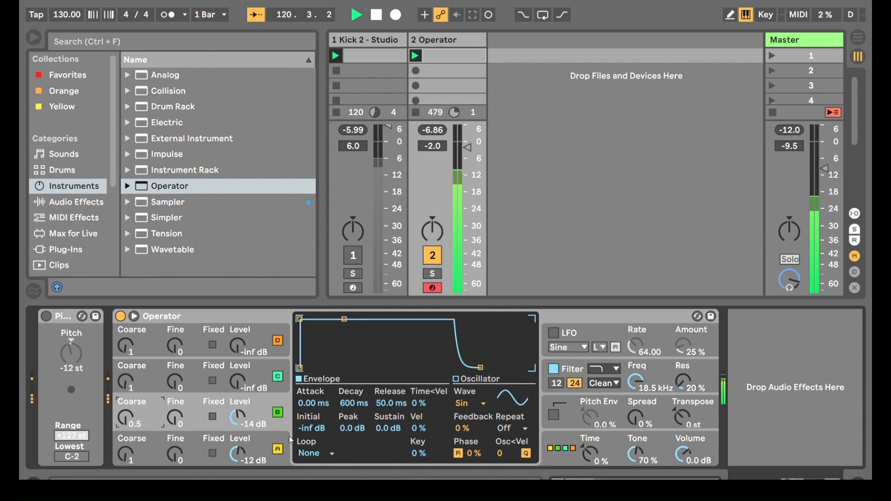
Step: Raise oscillators C and D to -13 dB, with fine tuning 903 for C and 35 for D
drag(241, 383, 243, 333)
drag(179, 345, 179, 334)
drag(177, 380, 177, 318)
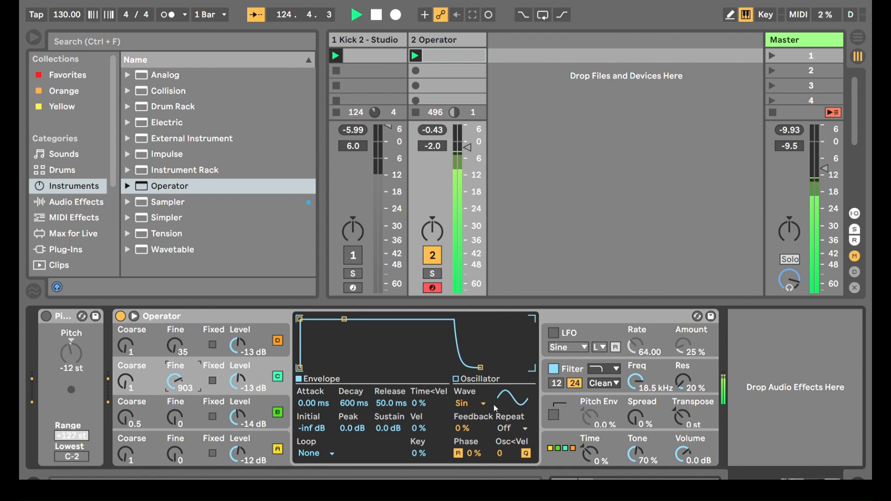
Step: Set oscillator C's waveform to Sq4 and oscillator D's fine tuning to 60, and display the algorithm overview
drag(469, 405, 469, 380)
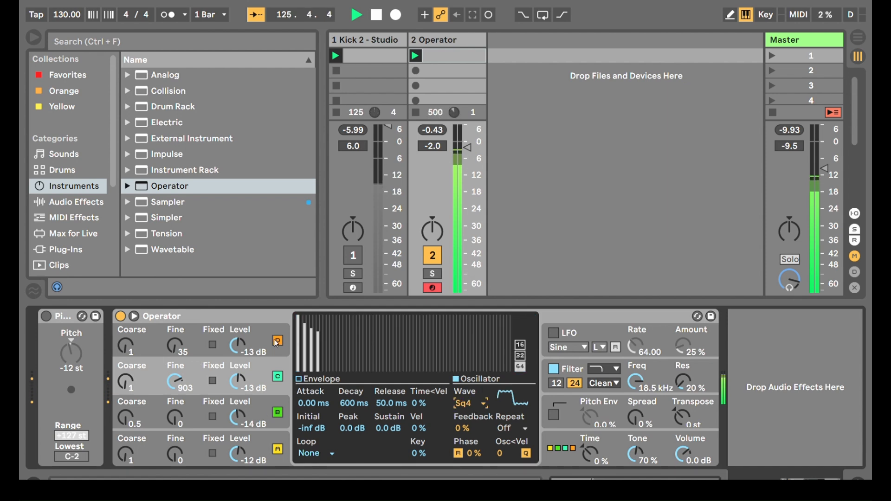
click(175, 345)
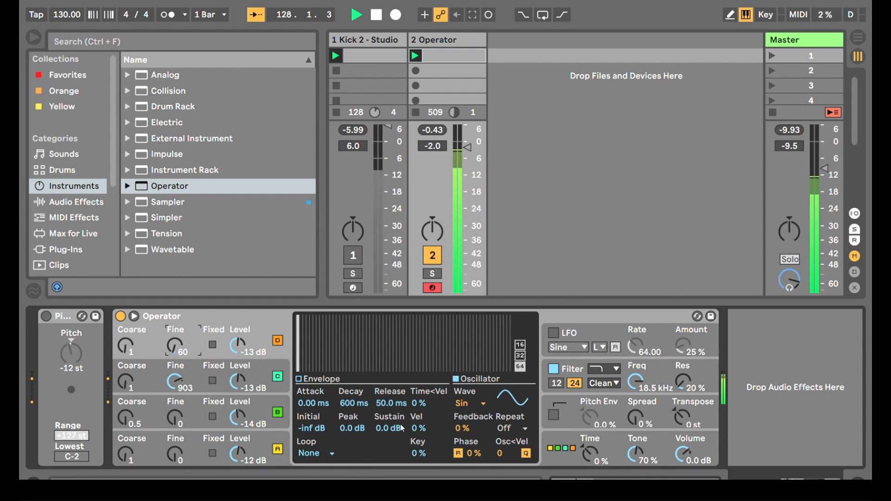
click(560, 441)
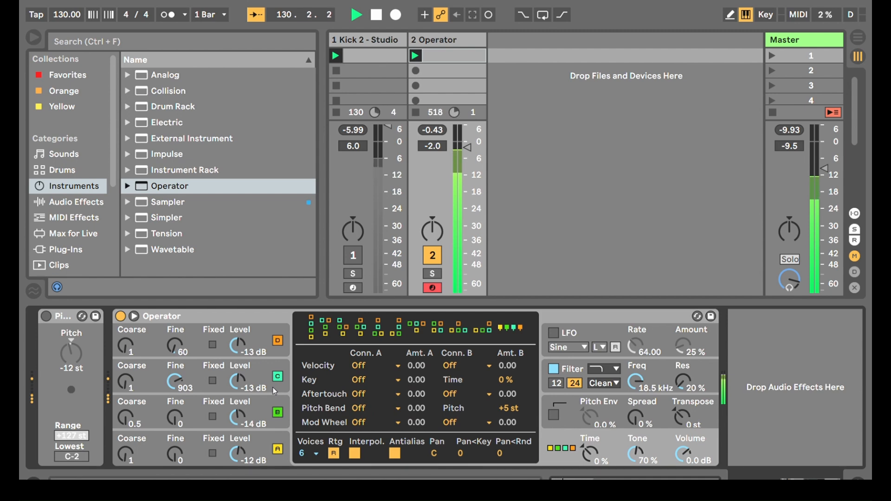
Step: Activate the Pitch device and lower oscillator B's level to -15 dB
click(47, 317)
drag(238, 417, 237, 421)
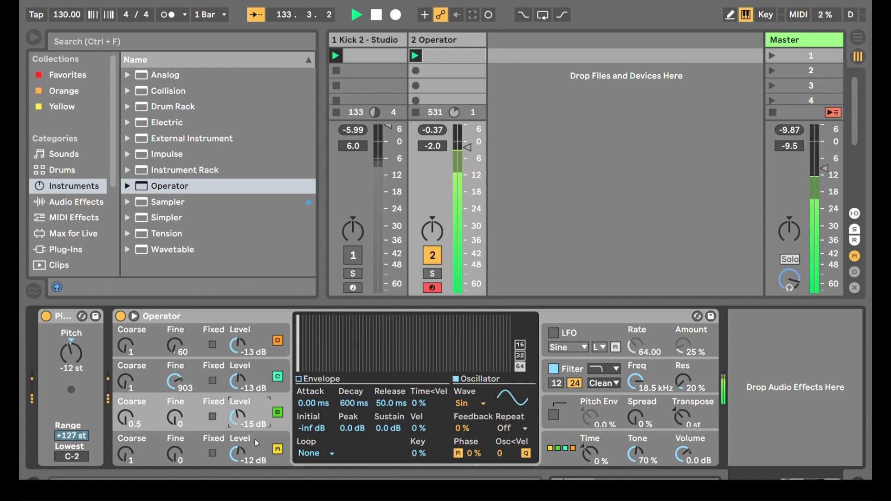
Step: Give oscillators B, C and D the SwD waveform, with coarse 1, fine 0 and level -12 dB each
click(254, 439)
click(465, 408)
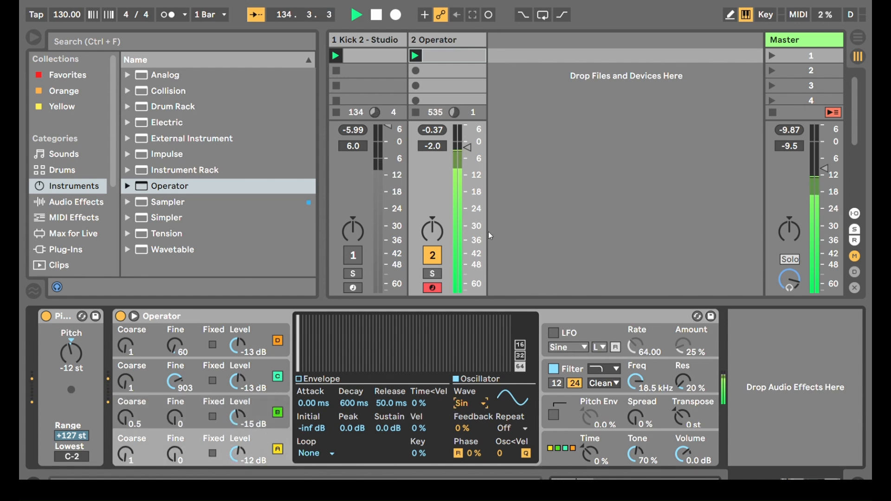
click(486, 240)
click(271, 400)
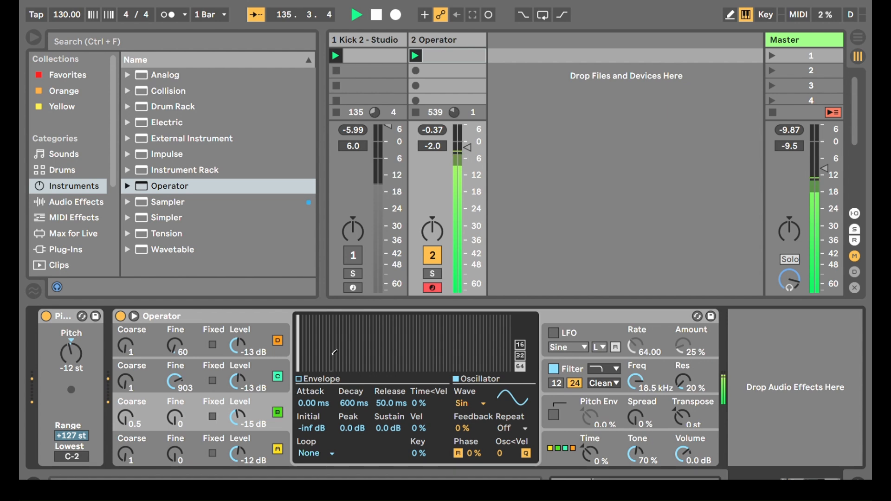
click(308, 379)
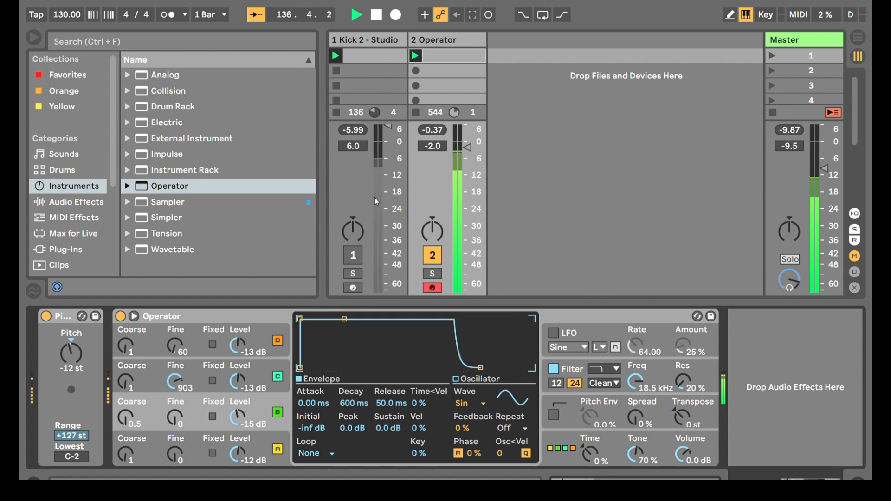
click(288, 369)
click(357, 189)
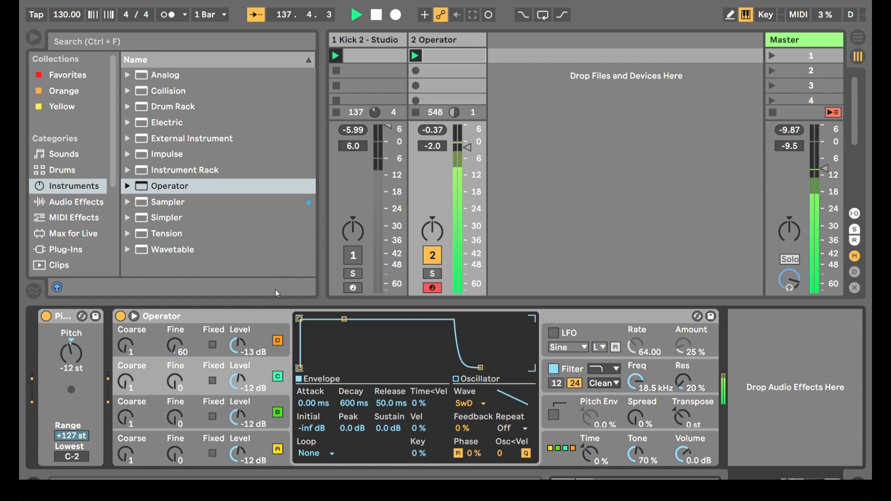
right_click(265, 326)
key(ctrl+z)
key(ctrl+z)
key(ctrl+z)
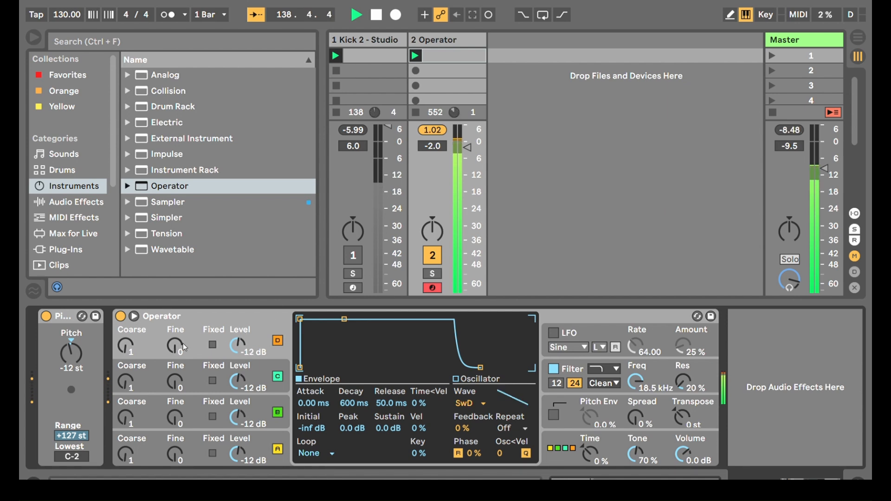
Step: Detune the oscillators: fine 63 for D, coarse 0.5 and fine 790 for C, and fine 33 for B
key(ctrl+z)
key(ctrl+z)
key(ctrl+z)
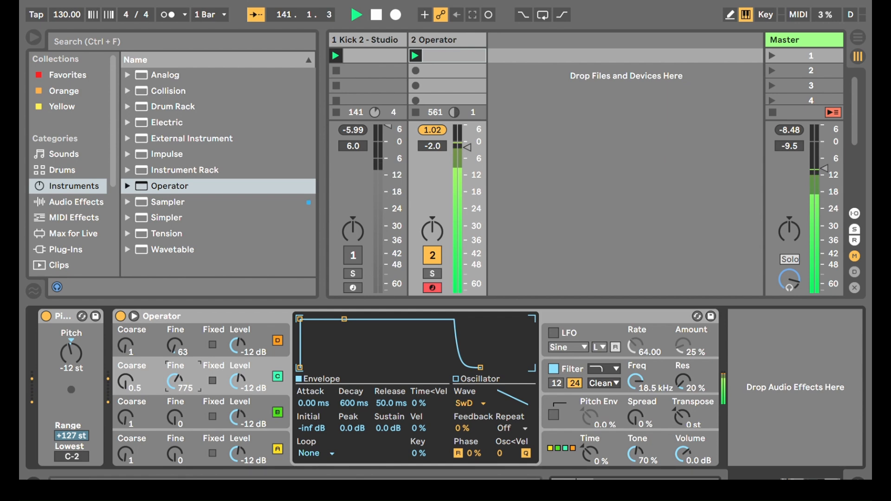
key(ctrl+z)
key(ctrl+z)
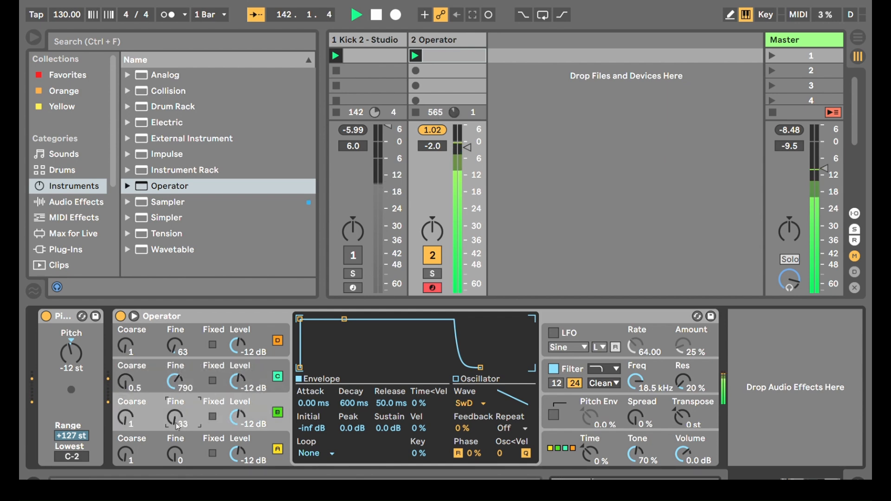
Step: Duplicate the -12 st Pitch device and lower the Operator track's volume to -6.8 dB
click(63, 320)
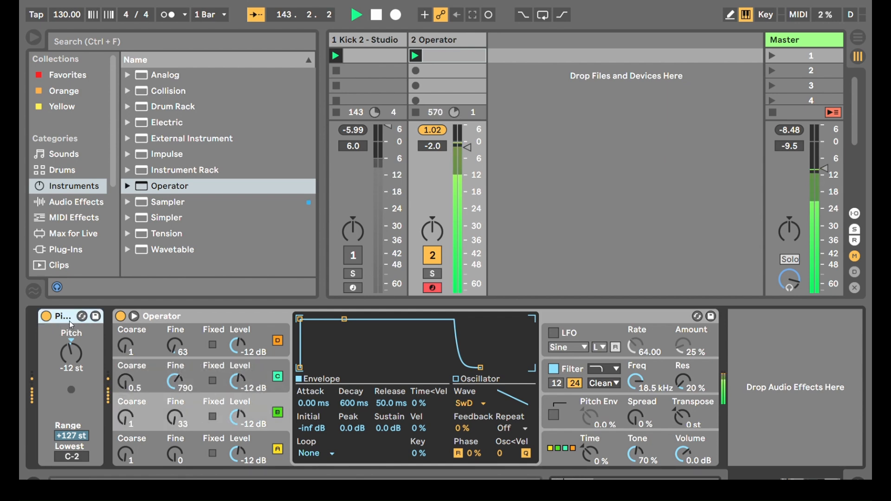
key(ctrl+d)
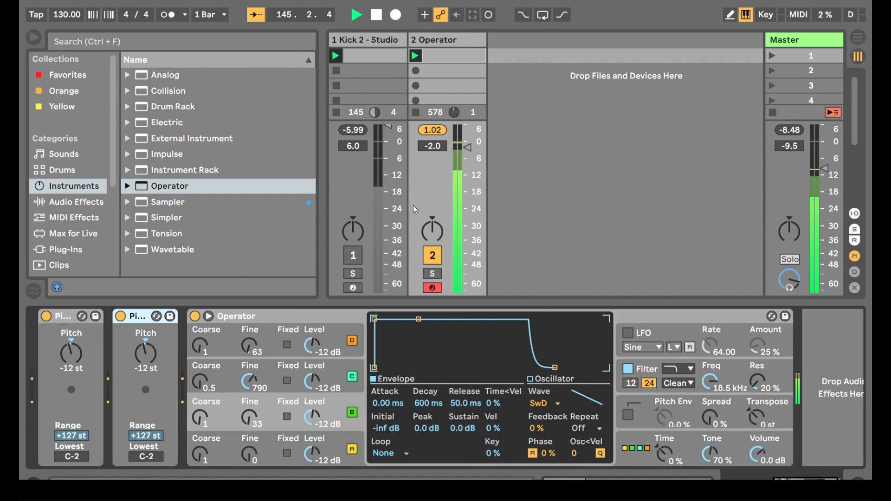
click(467, 147)
drag(468, 147, 468, 161)
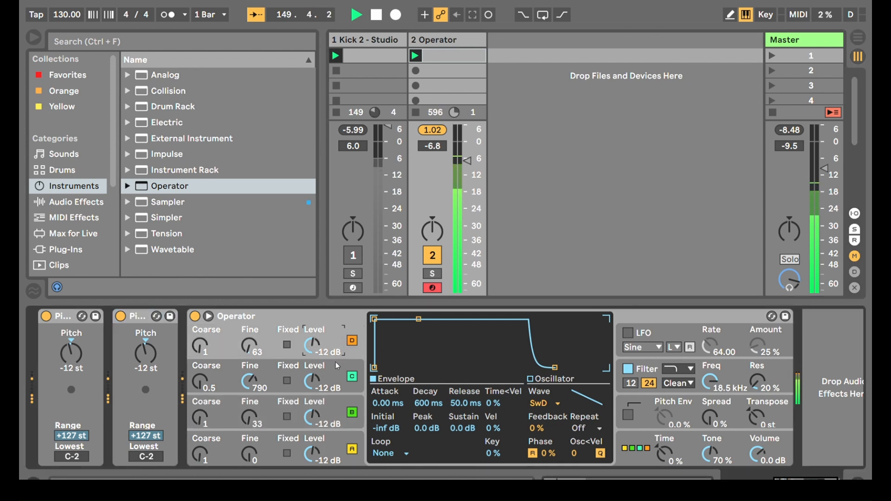
click(338, 408)
click(335, 443)
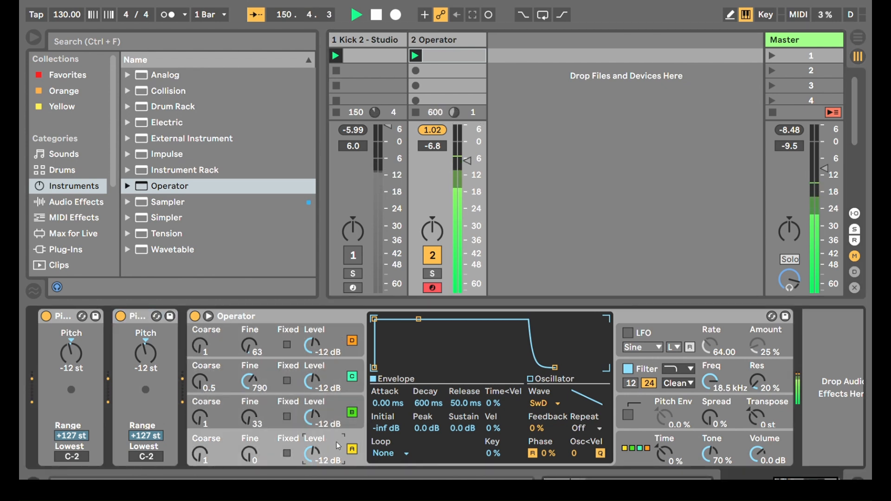
Step: Load a fresh Operator with the track at -2.0 dB, and choose the algorithm where C and D both feed B above A
click(643, 439)
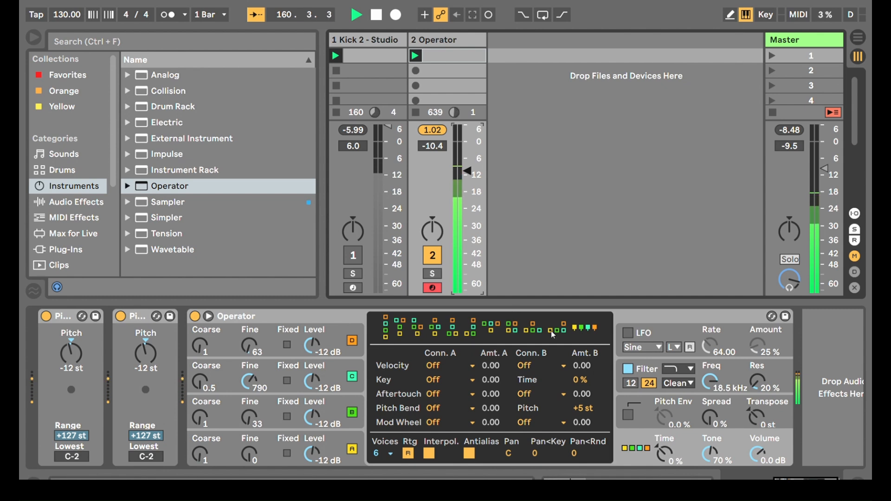
click(400, 330)
double_click(169, 186)
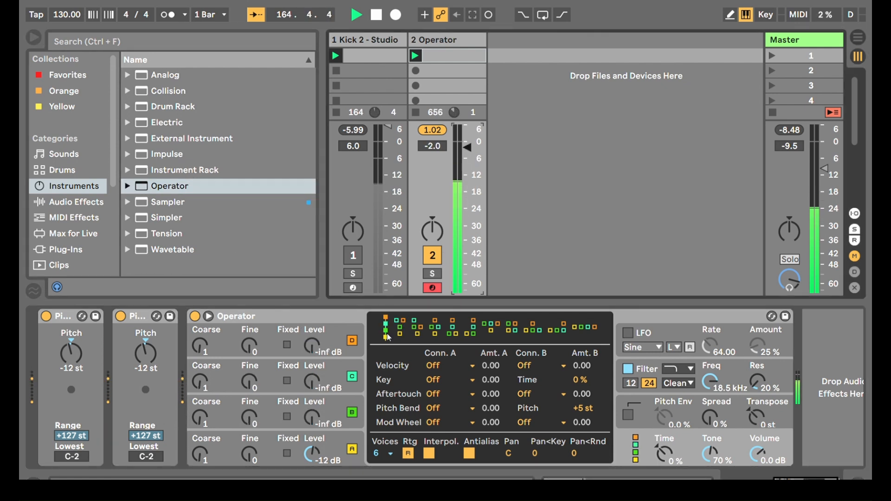
click(407, 322)
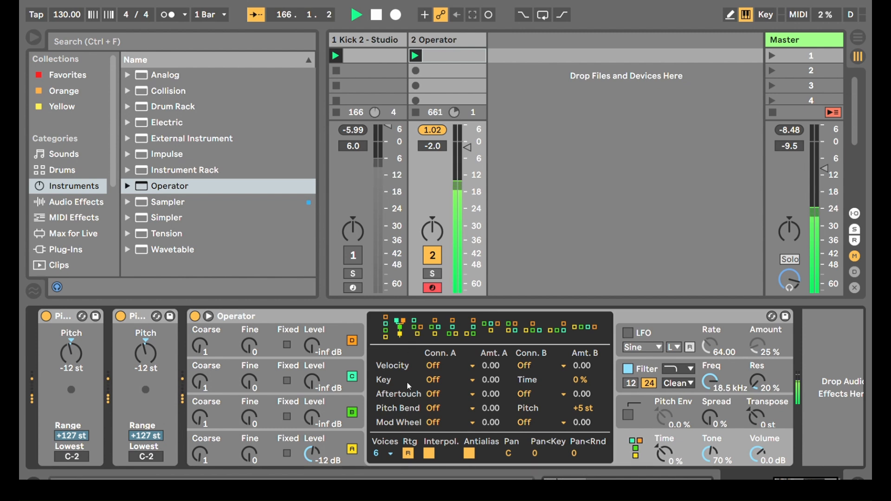
Step: Turn off oscillators B, C and D and bring back the algorithm overview
click(354, 411)
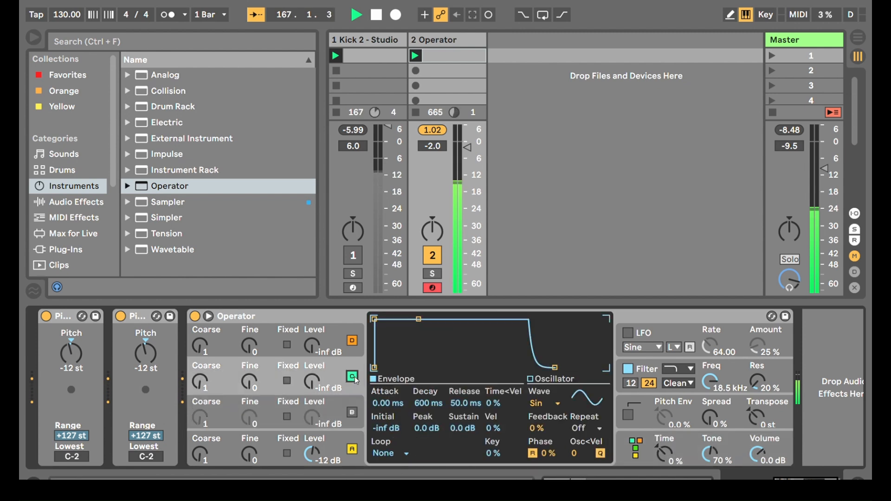
click(354, 377)
click(352, 340)
click(633, 436)
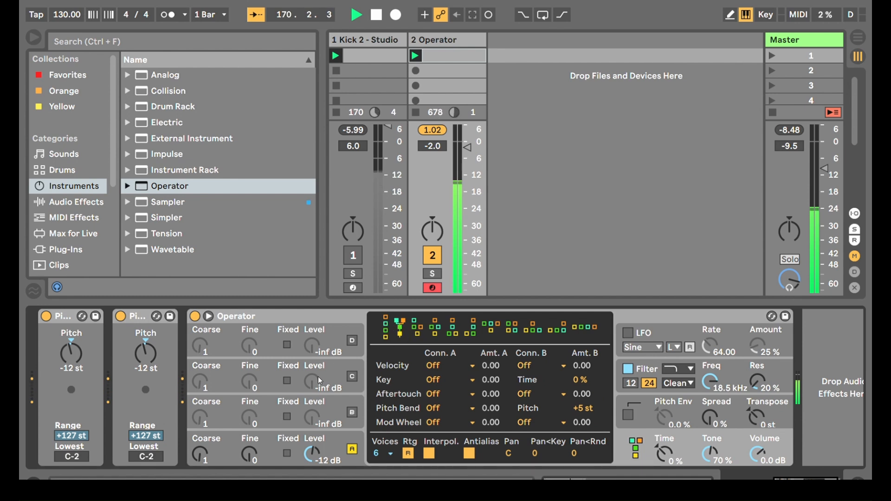
Step: Turn on oscillators C and D, with levels of -4.4 dB for C and -12 dB for D
click(352, 377)
drag(313, 382, 312, 320)
click(352, 341)
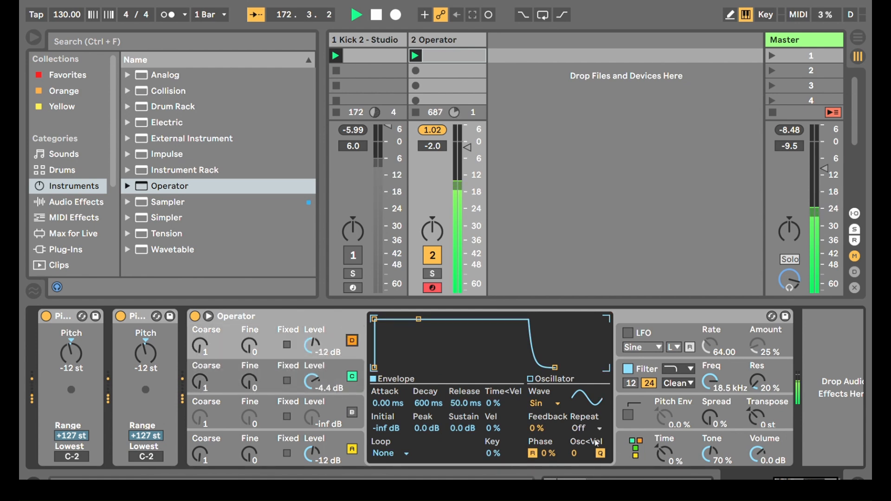
click(627, 446)
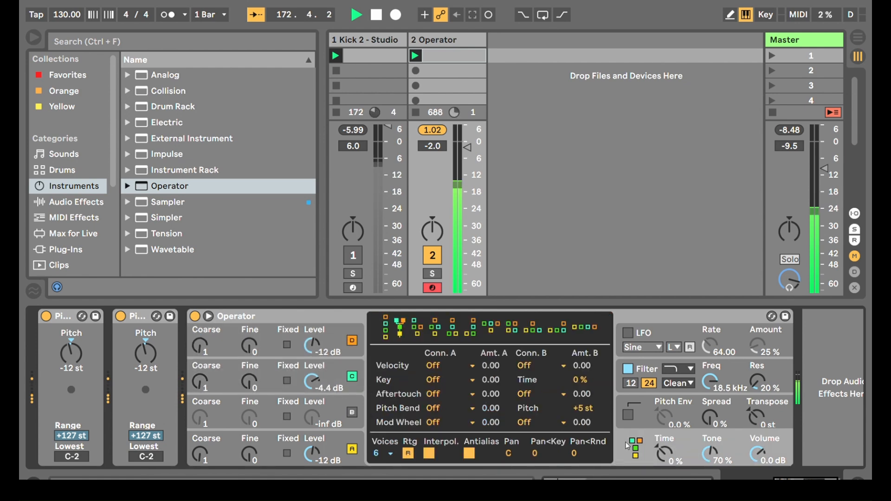
Step: Turn on oscillator B at -14 dB and lower oscillator C's level to -17 dB
click(351, 412)
drag(312, 418, 313, 394)
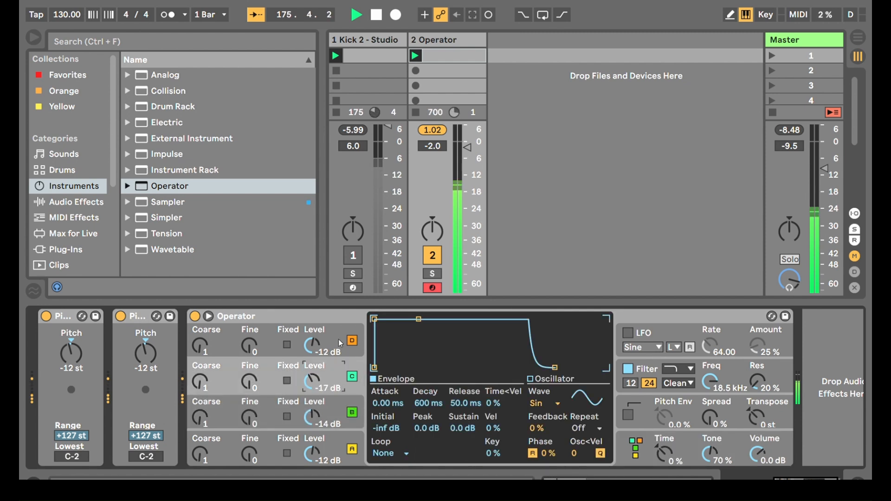
Step: Set Operator's global Time to 1% and oscillator B's coarse tuning to 0.5
drag(654, 464, 648, 459)
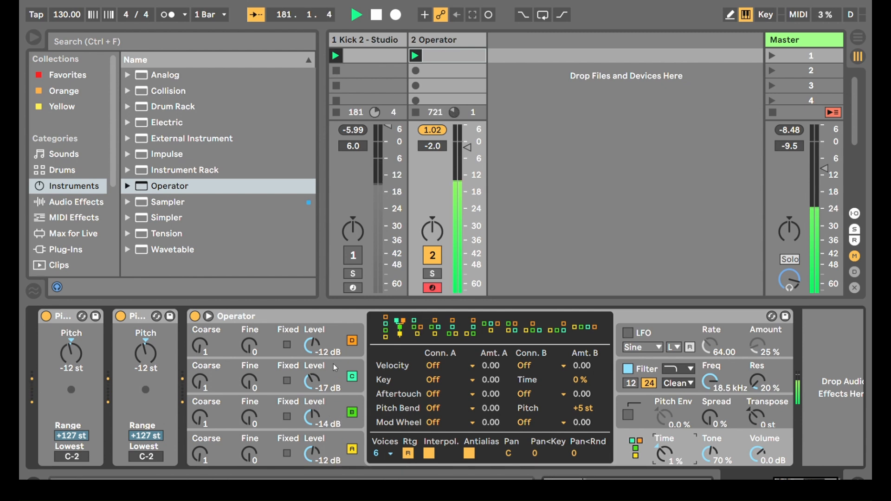
click(333, 409)
drag(200, 418, 200, 423)
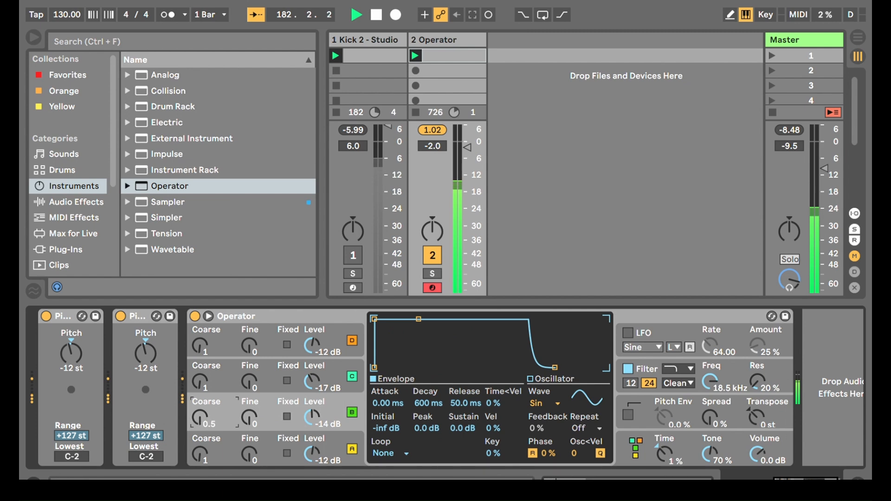
Step: Turn off oscillators C and D so that only B modulates A
click(352, 377)
click(353, 342)
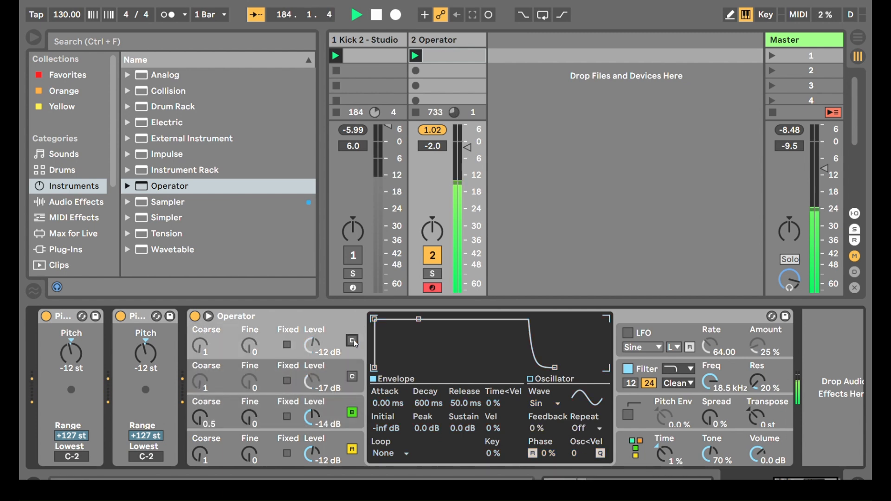
click(637, 465)
Step: Raise oscillator C's level to -14 dB and B's to -13 dB, and deactivate the second Pitch device
drag(313, 381, 312, 378)
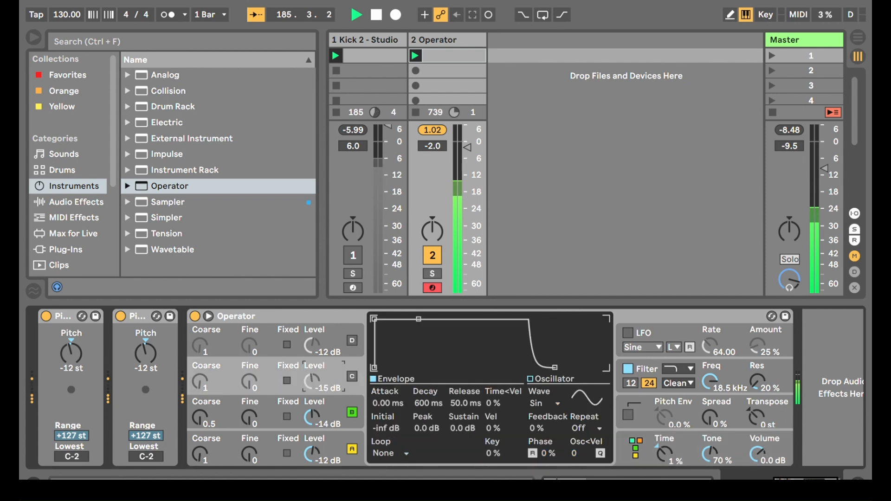
drag(312, 417, 312, 416)
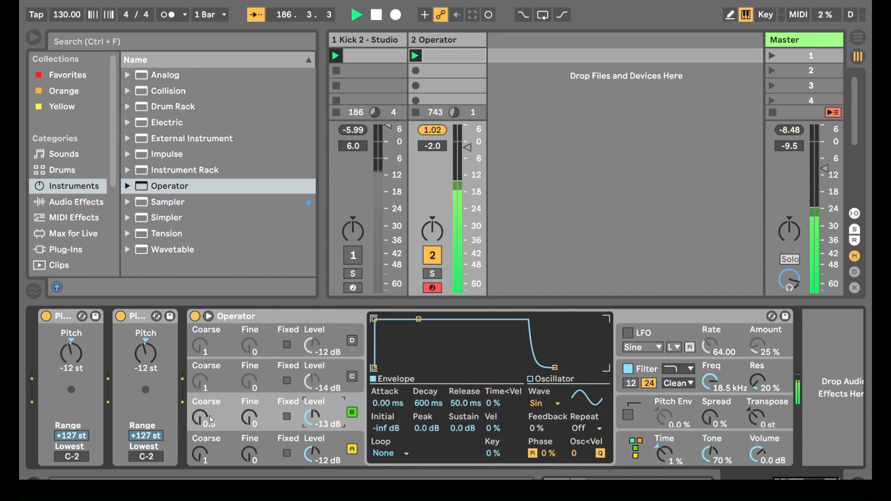
click(120, 316)
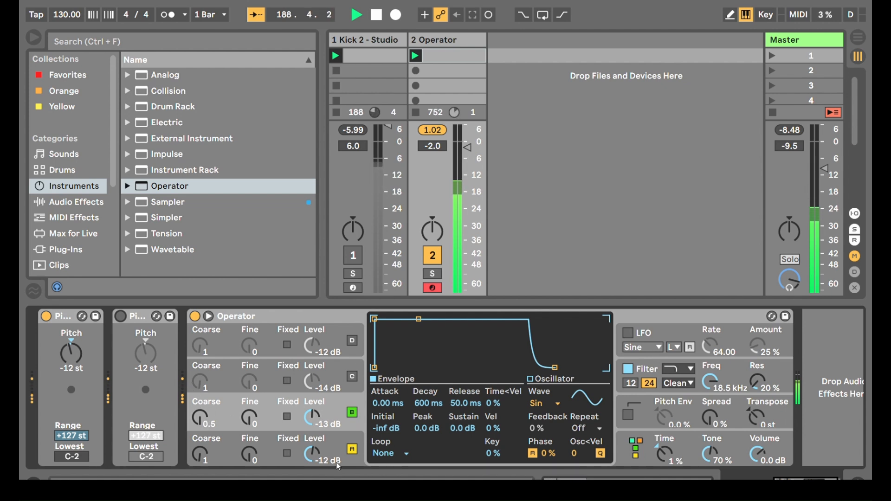
click(223, 420)
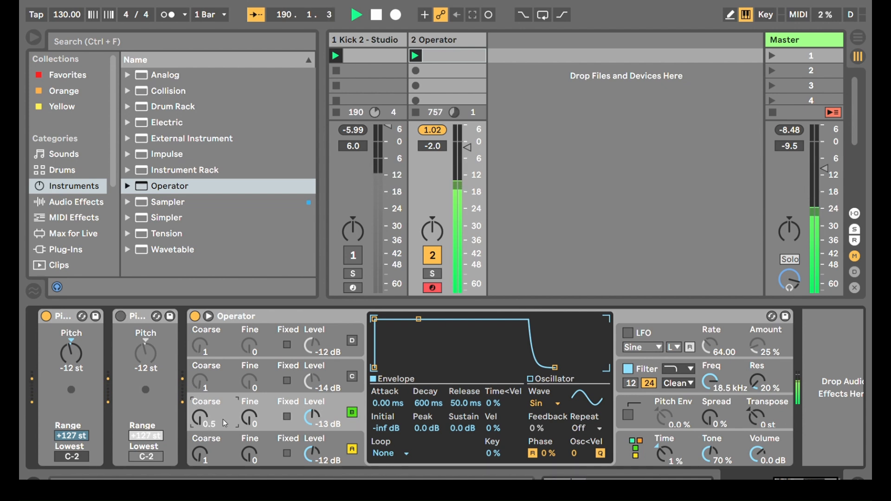
Step: Turn on oscillator C with an envelope decay of 58.3 ms, sustain at -inf dB and coarse tuning 19
click(352, 378)
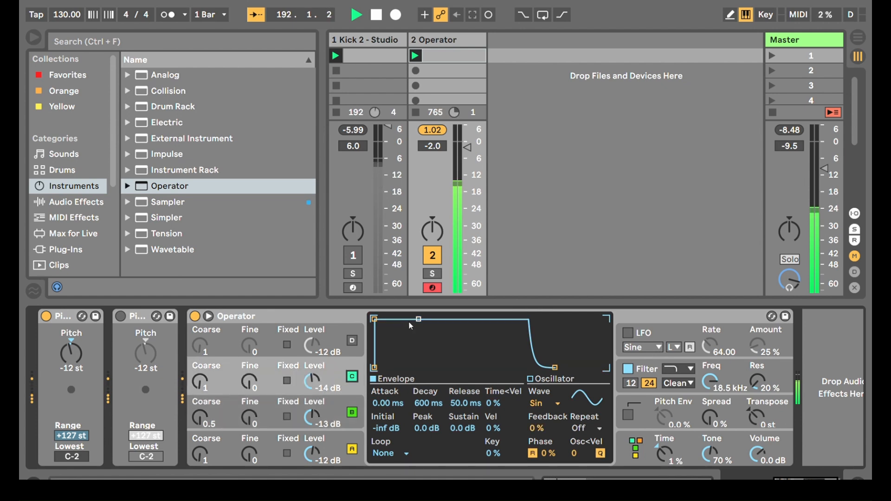
drag(418, 319, 403, 368)
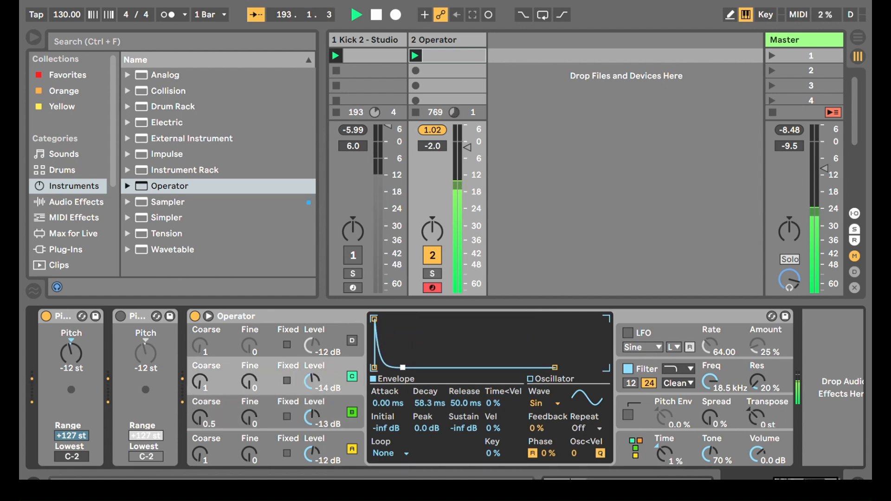
drag(200, 382, 200, 355)
Step: Turn on oscillator D with a 3.15 ms attack, peak at -inf dB and coarse tuning 0.5, and reselect oscillator C
click(352, 340)
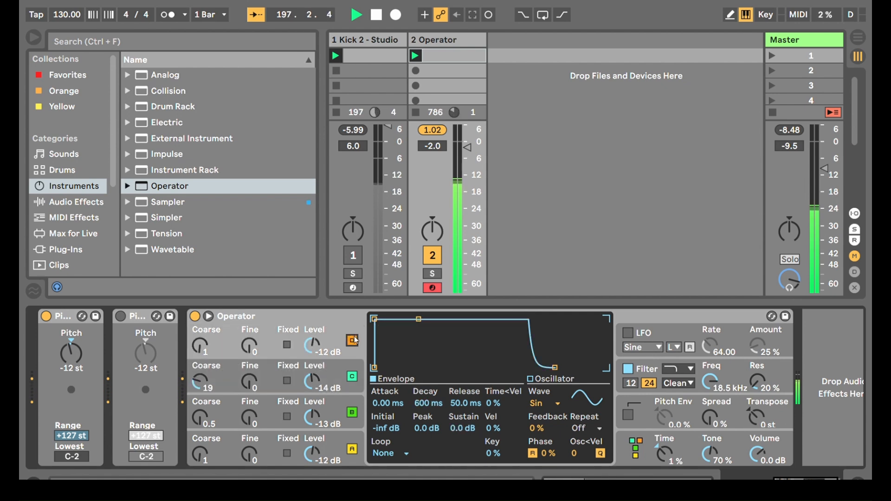
drag(376, 320, 396, 368)
mouse_move(200, 347)
mouse_down()
mouse_move(200, 330)
mouse_move(200, 339)
mouse_up()
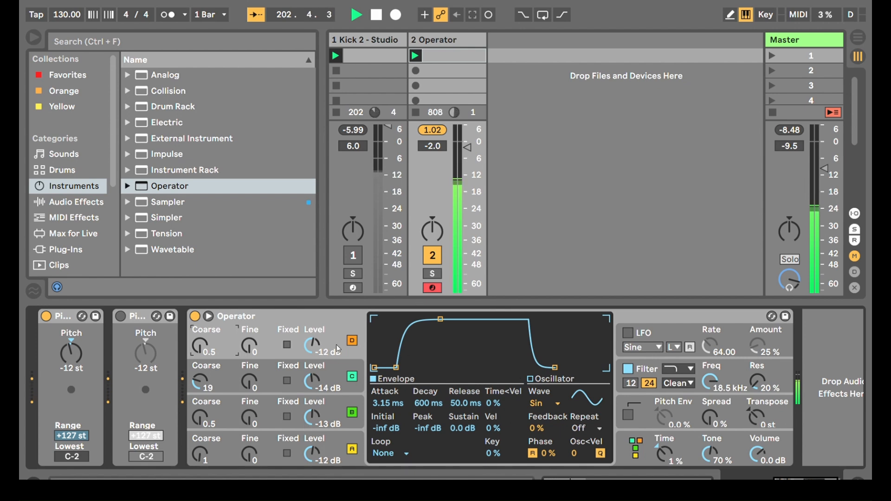
click(343, 374)
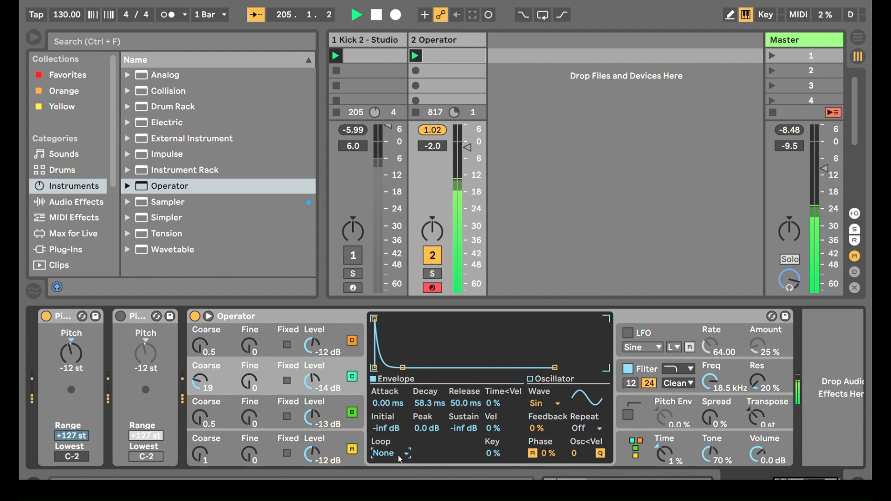
Step: Set oscillator C's envelope to Loop mode with a loop time of 16.4 ms, and check the settings of oscillators B and A
click(401, 408)
mouse_move(419, 453)
mouse_down()
mouse_move(418, 426)
mouse_move(418, 462)
mouse_up()
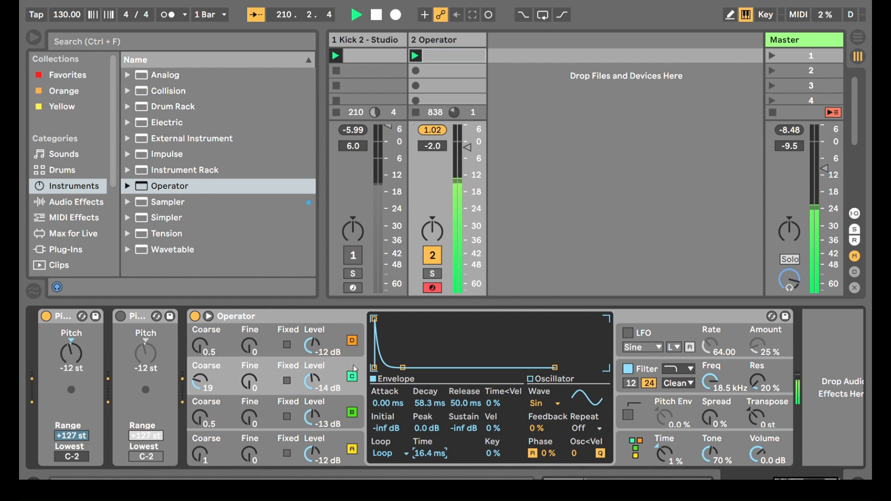
click(349, 414)
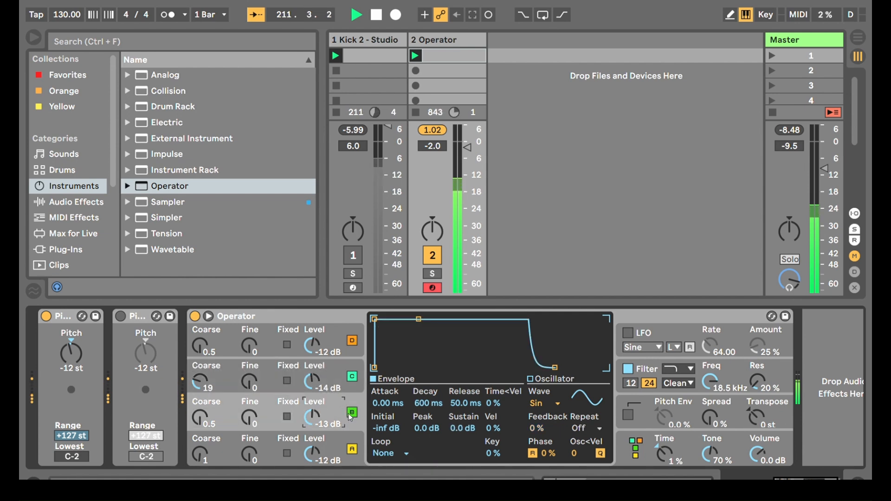
click(344, 448)
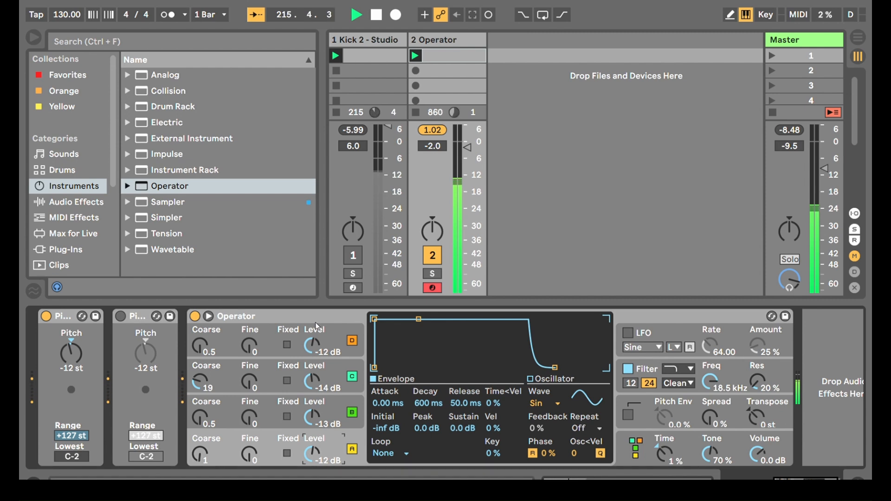
Step: Replace Operator with a fresh default instance and choose the algorithm where C modulates B while B and D modulate A
double_click(166, 186)
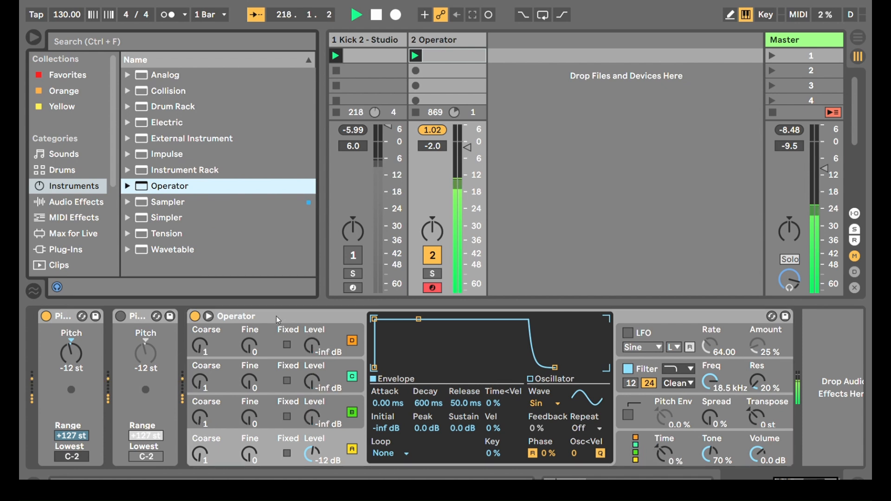
click(654, 444)
click(421, 330)
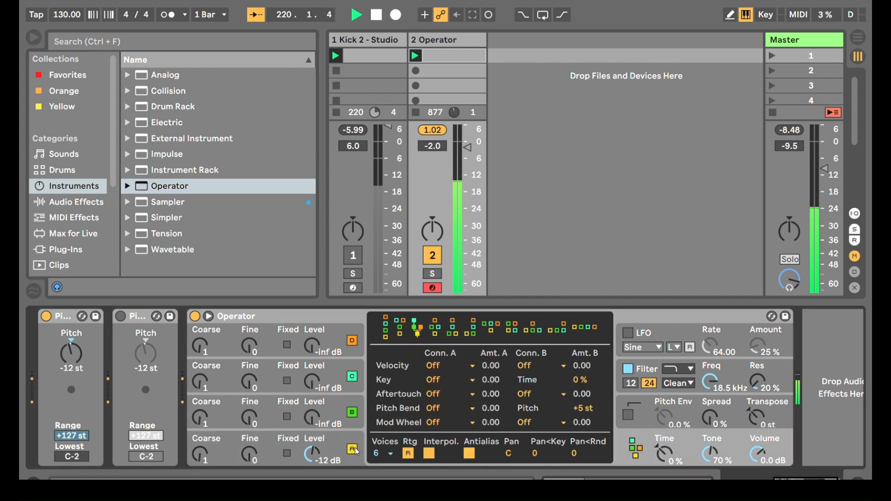
Step: Turn off oscillator C, keep D on with its level raised to -14 dB, and show the algorithm overview
click(352, 340)
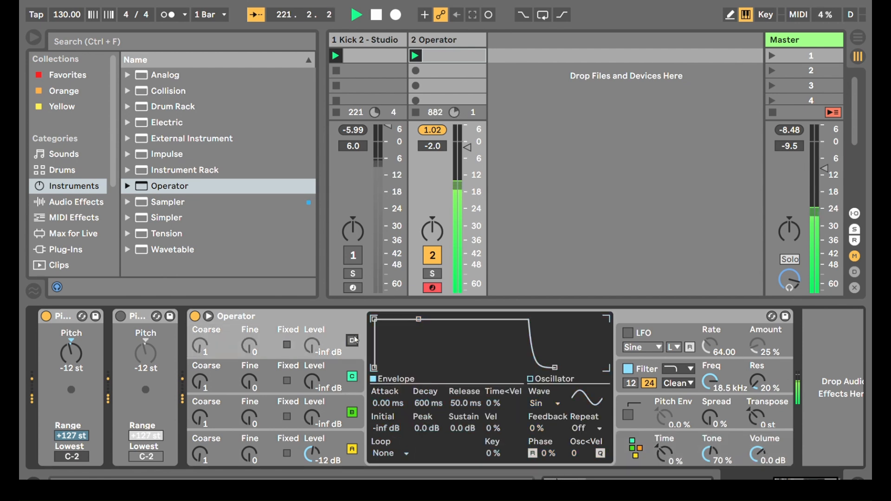
click(673, 442)
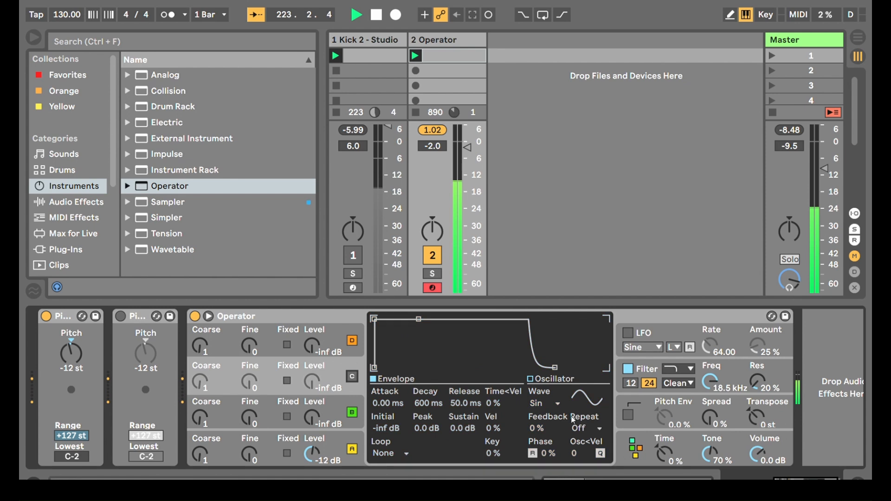
click(352, 376)
click(670, 445)
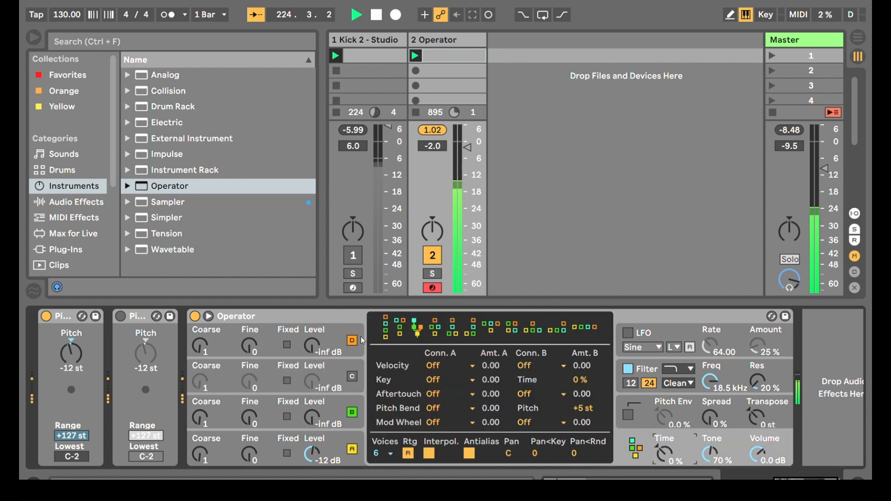
drag(317, 342, 316, 302)
click(645, 439)
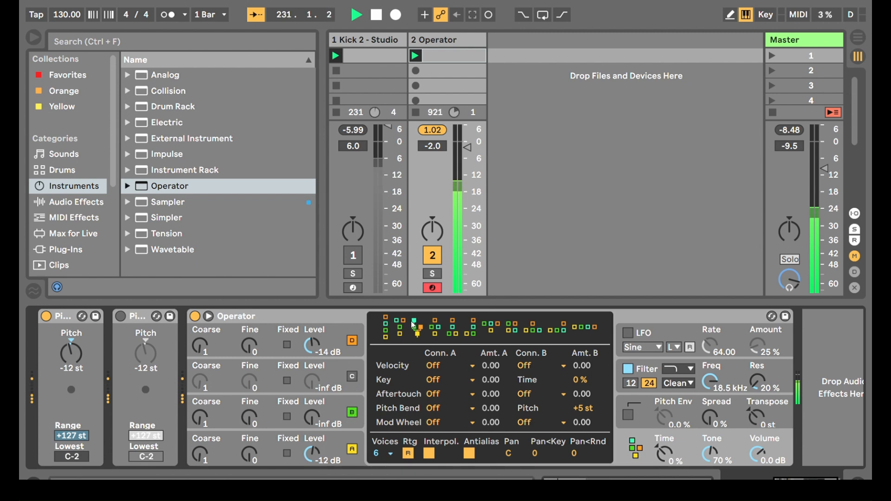
Step: Turn on oscillator C at -4.4 dB with coarse 8 and fine 313, raise B to -20 dB, and set D's fine tuning to 110
drag(312, 382, 312, 337)
drag(312, 381, 312, 371)
drag(312, 417, 312, 405)
drag(249, 382, 236, 335)
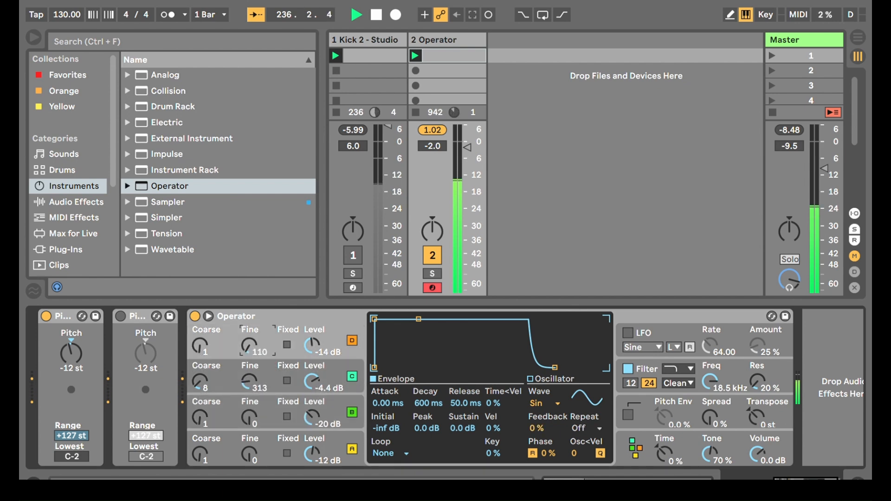
click(361, 361)
click(363, 410)
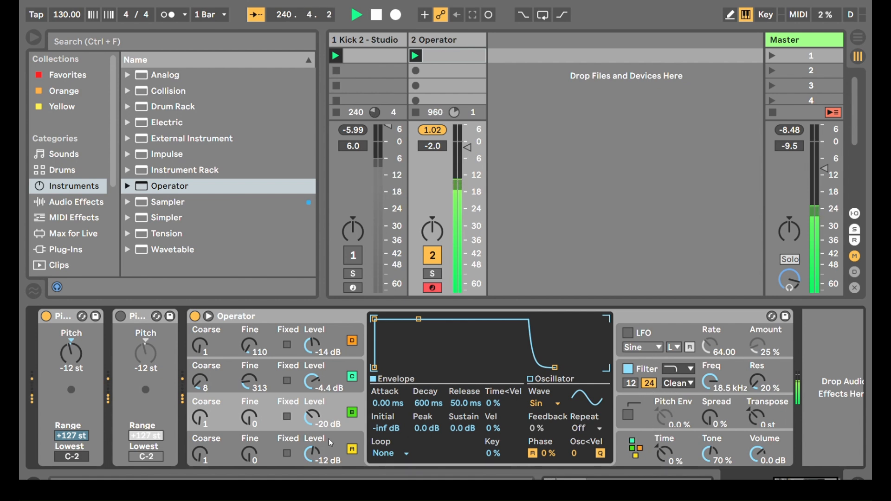
Step: Set C to -12 dB, coarse 19, fine 358, decay 217 ms, sustain -inf dB and Loop mode at 0.20 ms, and D's coarse to 6
click(657, 447)
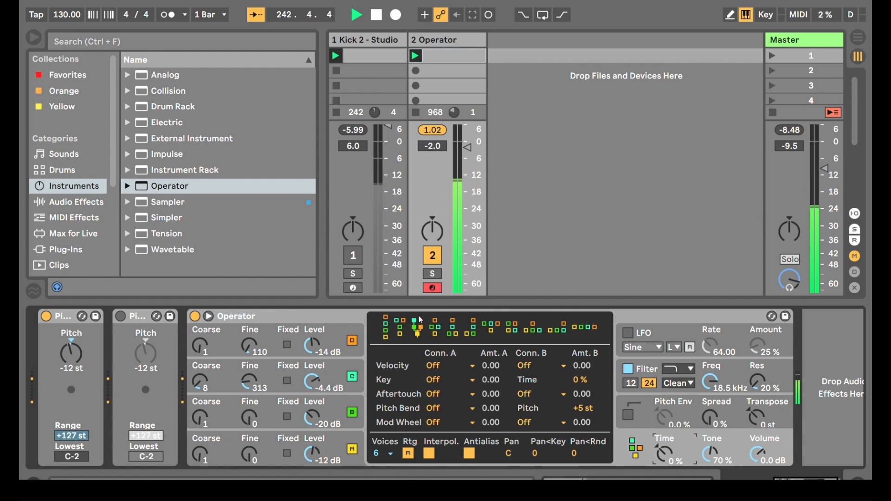
mouse_move(312, 381)
mouse_down()
mouse_move(312, 427)
mouse_move(312, 394)
mouse_up()
drag(419, 319, 411, 367)
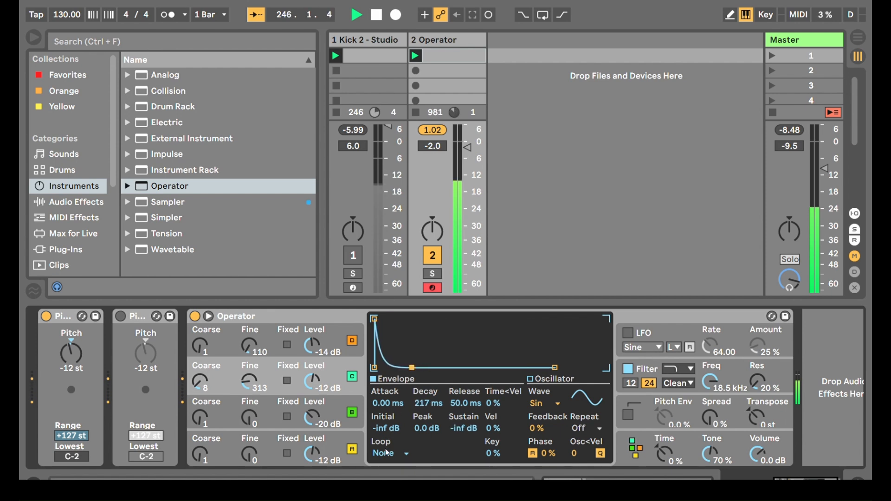
click(402, 400)
drag(428, 455, 428, 494)
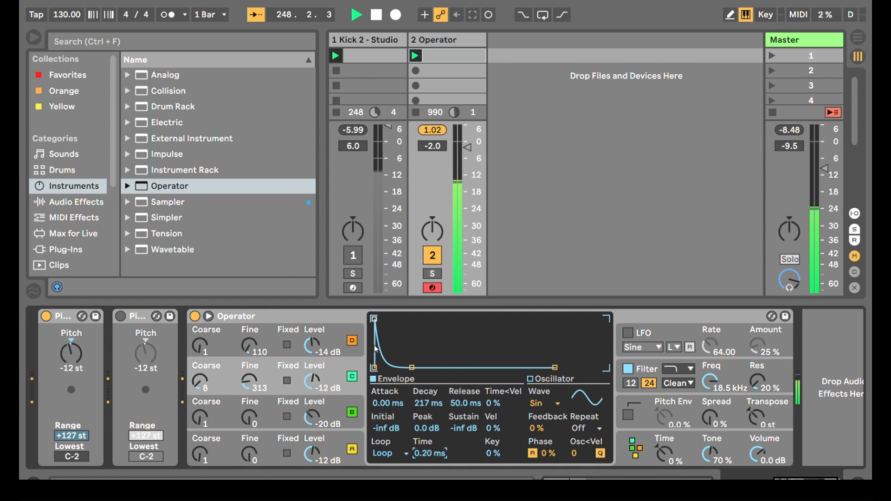
drag(248, 377, 202, 329)
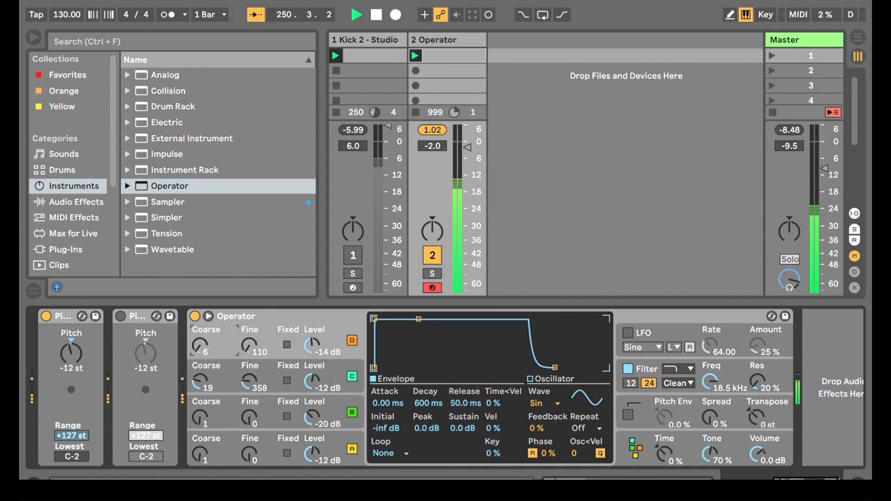
Step: Check the algorithm overview and audition oscillator C's contribution by switching it off and back on
click(632, 446)
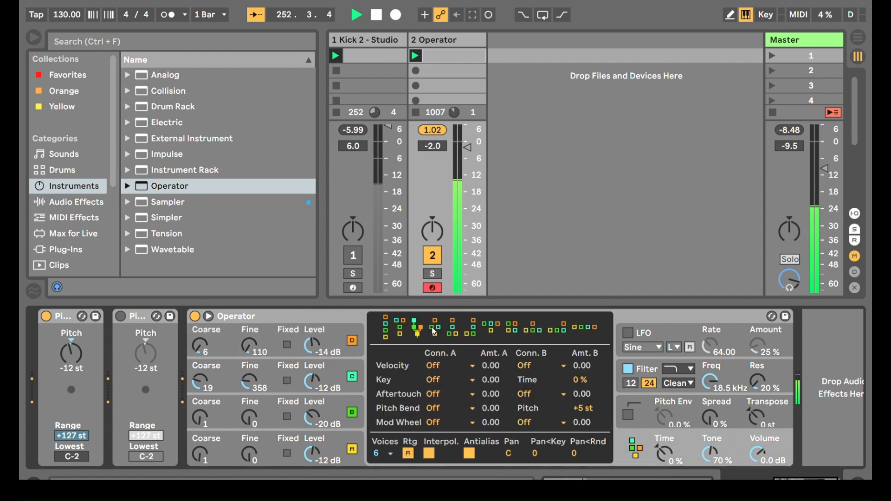
click(352, 376)
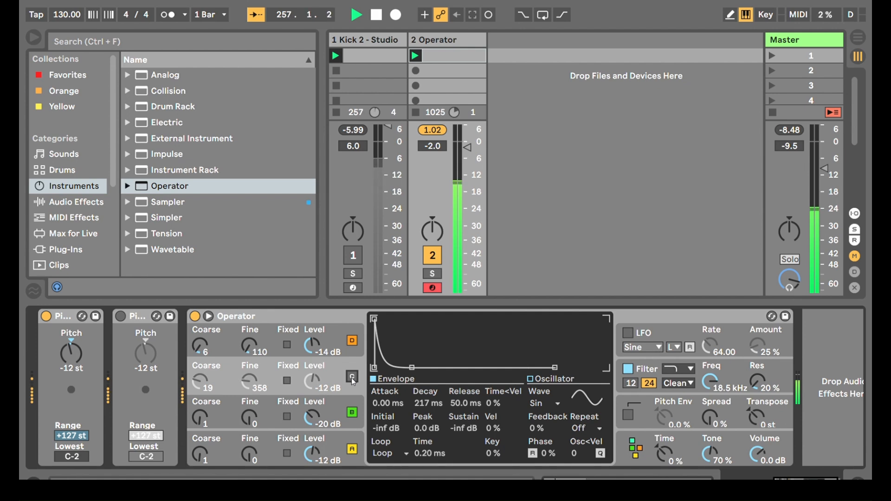
click(354, 380)
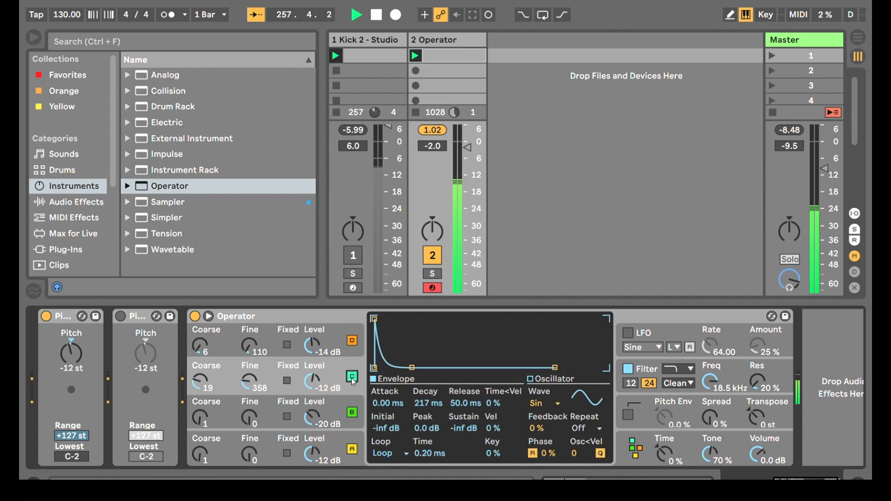
Step: Load a fresh default Operator and choose the algorithm where D modulates both B and C, which each modulate A
click(650, 438)
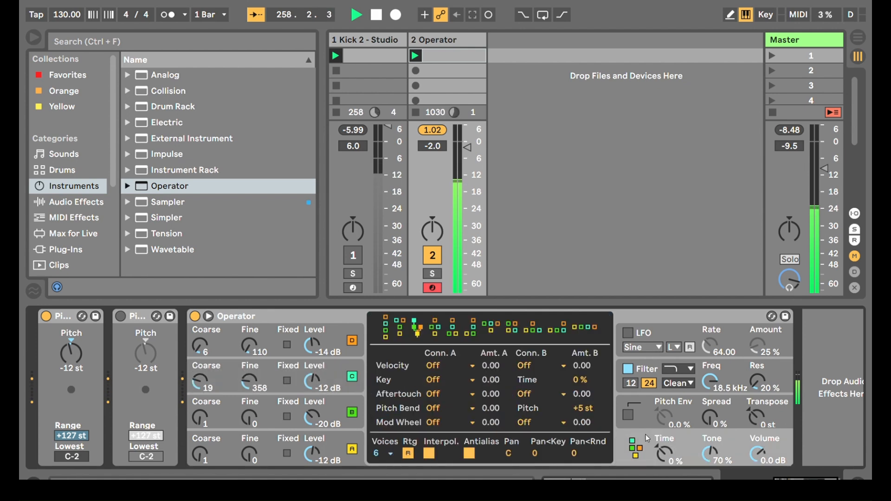
click(438, 332)
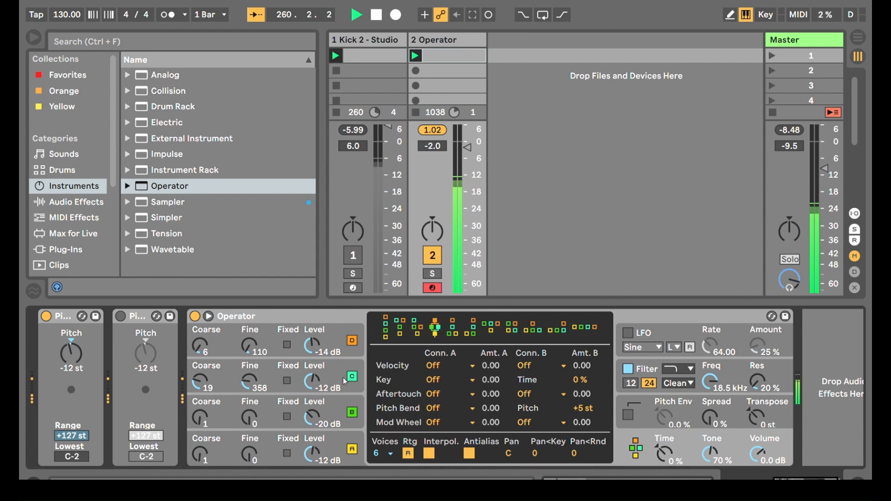
drag(149, 193, 268, 317)
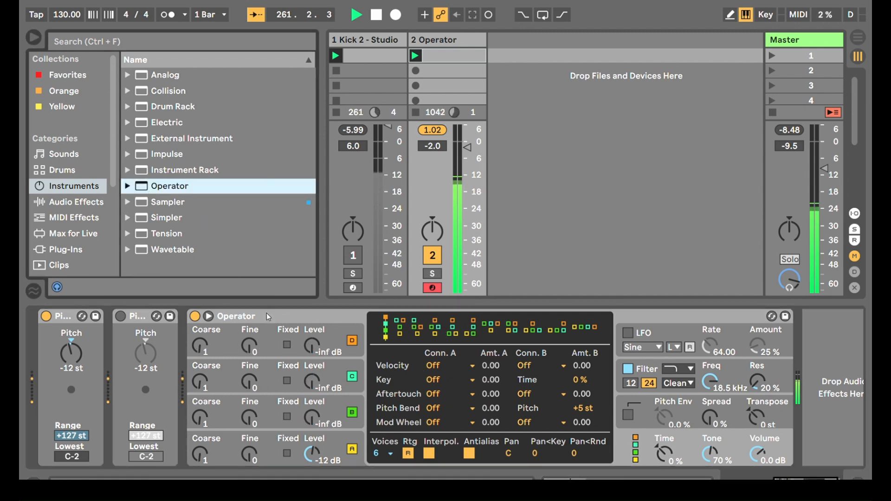
click(440, 331)
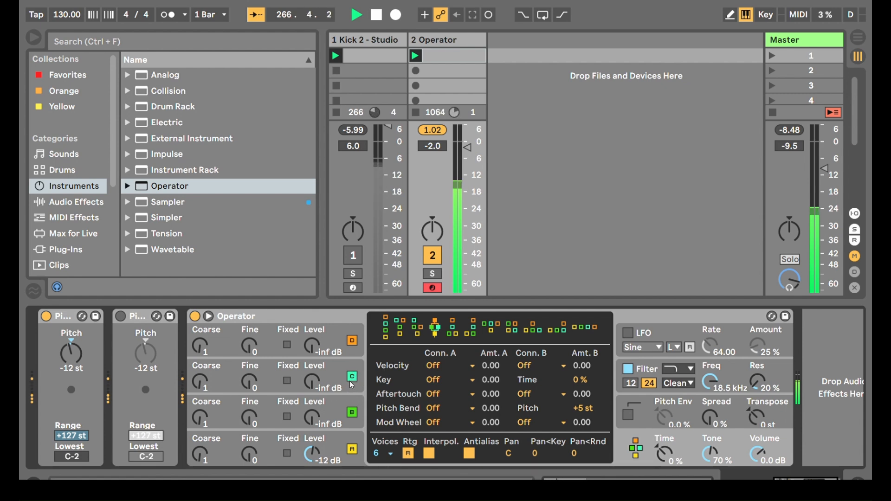
Step: Turn off oscillator D and raise the levels of oscillator C to -14 dB and oscillator B to -15 dB
click(353, 342)
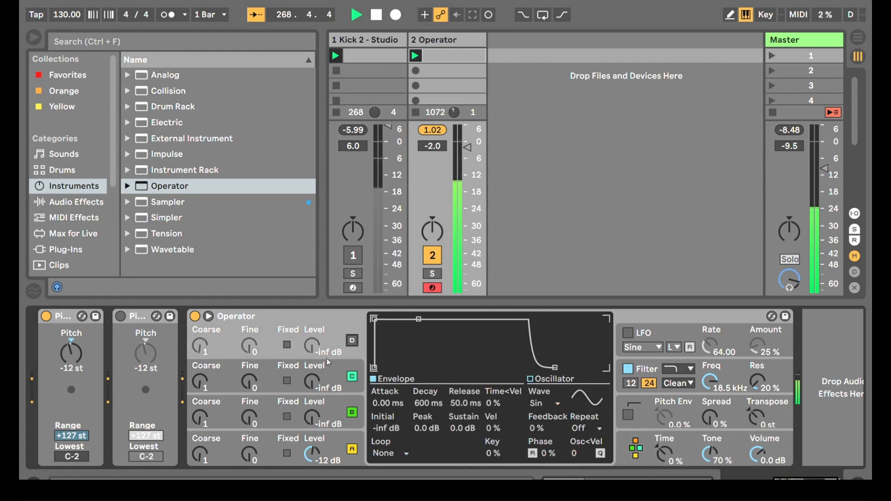
drag(317, 385, 319, 364)
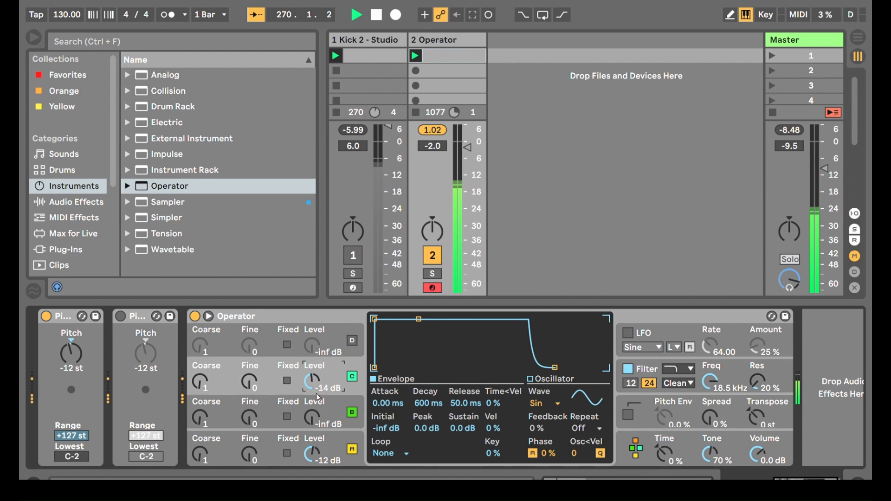
drag(312, 418, 312, 408)
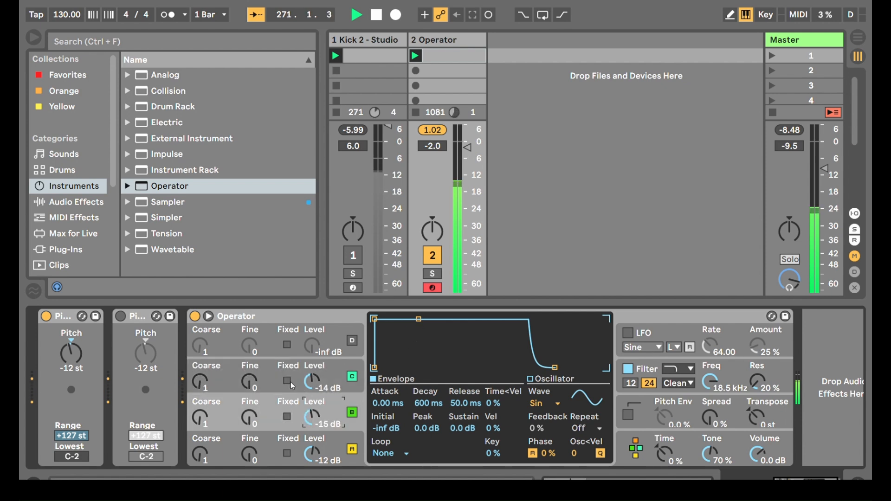
Step: Give oscillator B a 276 ms envelope decay, sustain at -inf dB, coarse tuning 10 and fine tuning 58
drag(419, 319, 398, 367)
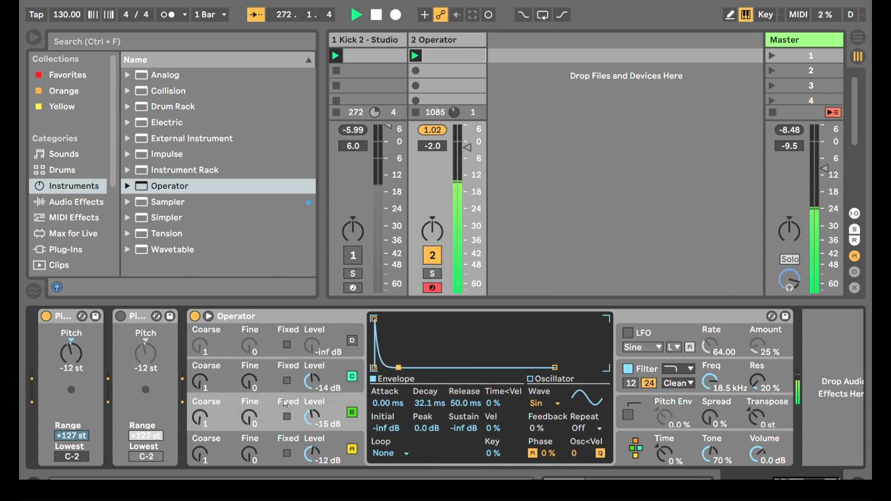
drag(200, 418, 200, 402)
drag(249, 418, 249, 405)
drag(398, 367, 414, 367)
Step: Give oscillator C a 58.3 ms attack, peak at -inf dB, 135 ms decay and coarse tuning 0.5
click(325, 363)
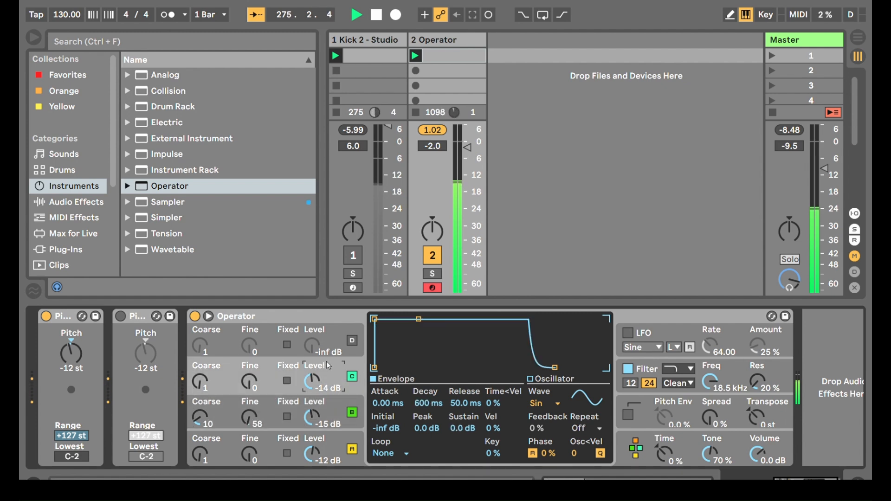
drag(374, 319, 405, 367)
drag(438, 319, 429, 318)
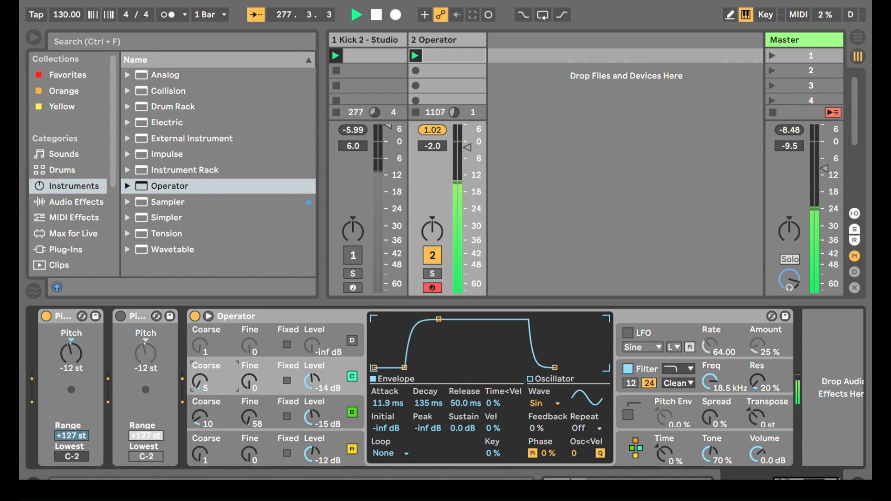
mouse_move(404, 367)
mouse_down()
mouse_move(395, 367)
mouse_move(415, 367)
mouse_up()
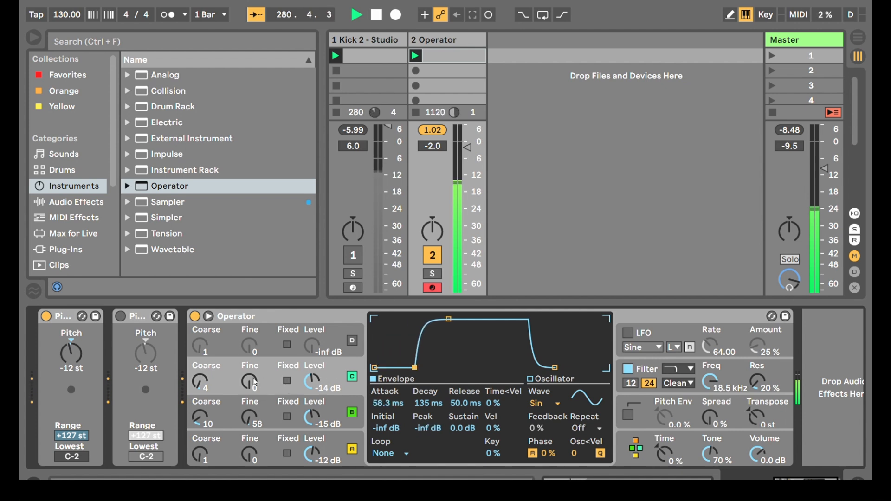
drag(200, 382, 200, 393)
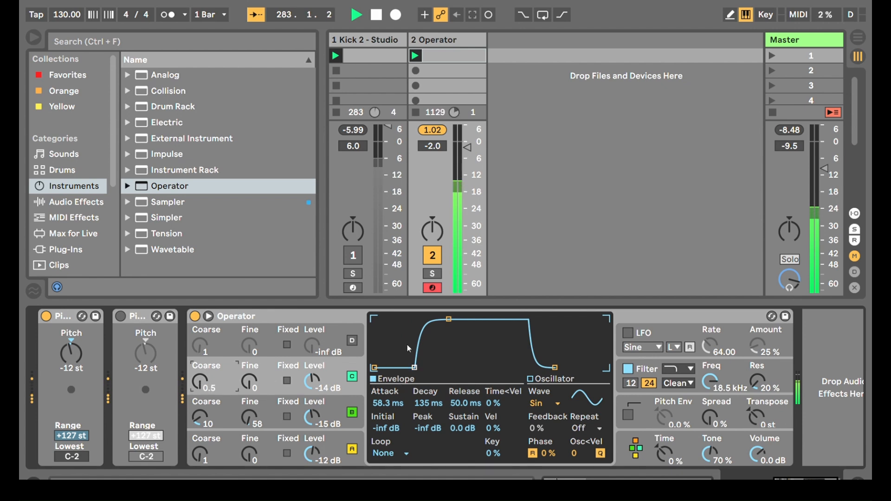
Step: Turn on oscillator D, raise its level to -20 dB, and try coarse tuning 2 before returning it to 1
click(337, 417)
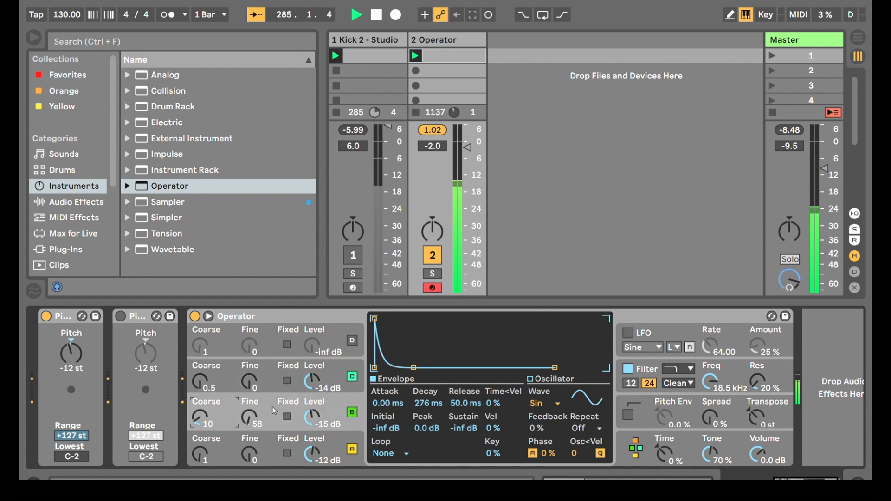
click(333, 369)
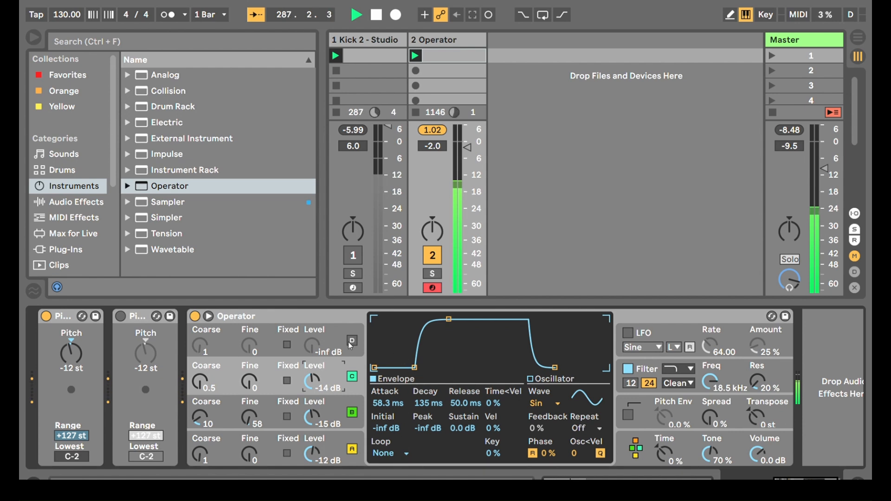
click(649, 442)
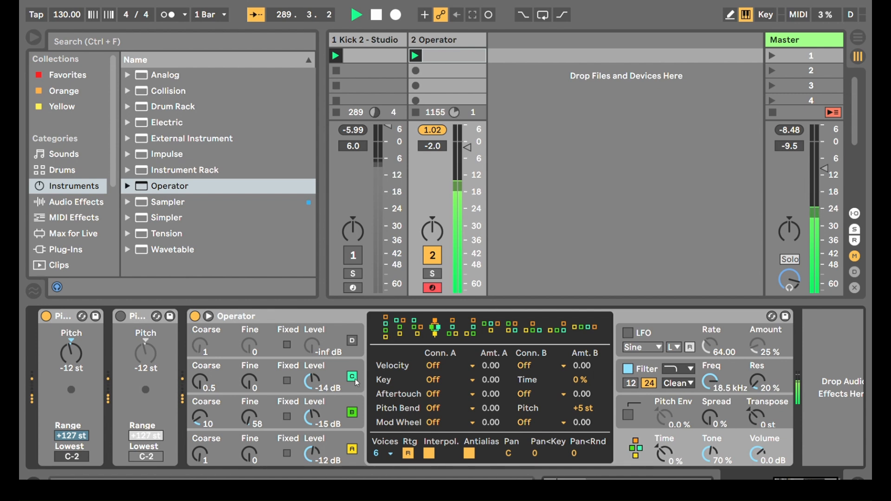
click(339, 344)
drag(338, 345, 337, 323)
drag(200, 347, 200, 341)
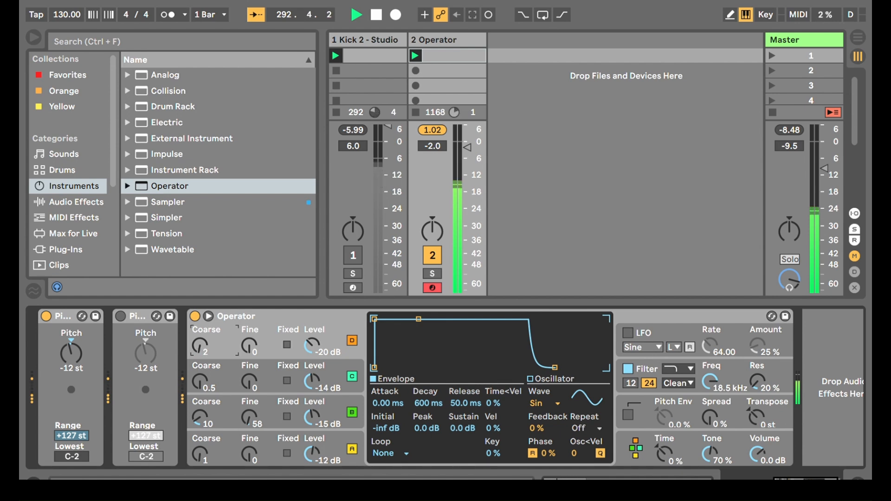
drag(200, 341, 200, 357)
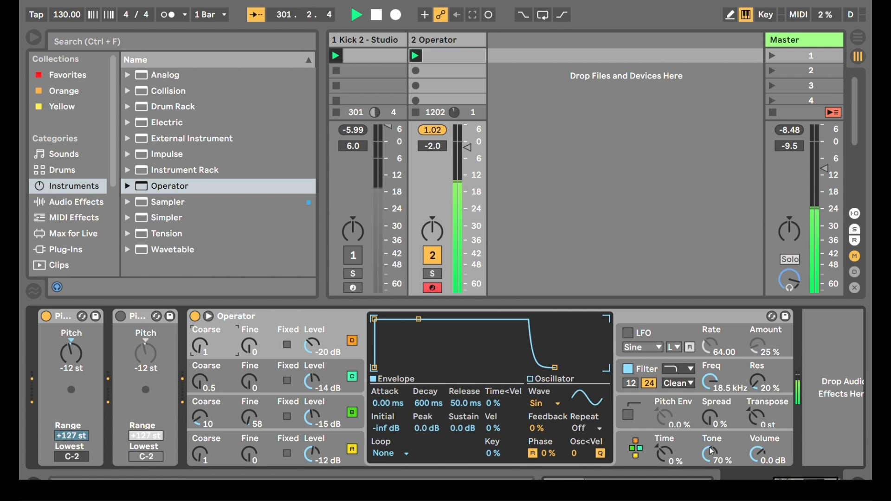
Step: Choose the algorithm where D modulates C and C modulates both A and B, and turn off oscillators C and D
click(649, 444)
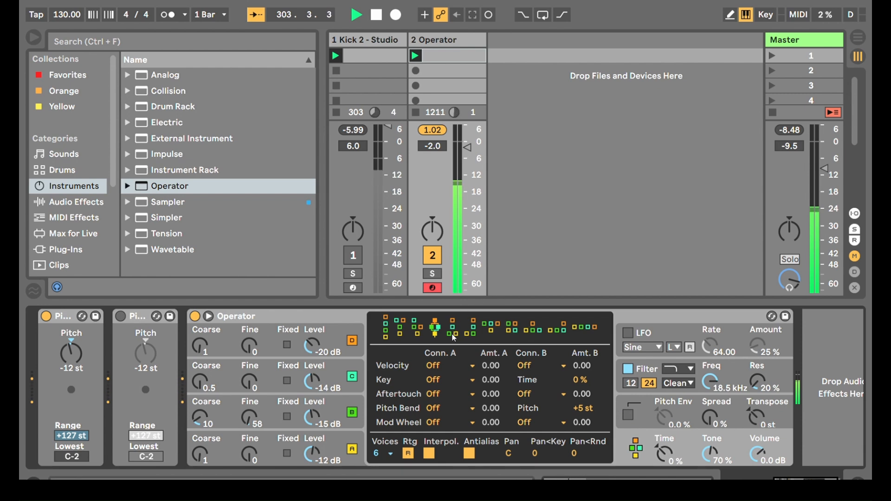
click(352, 376)
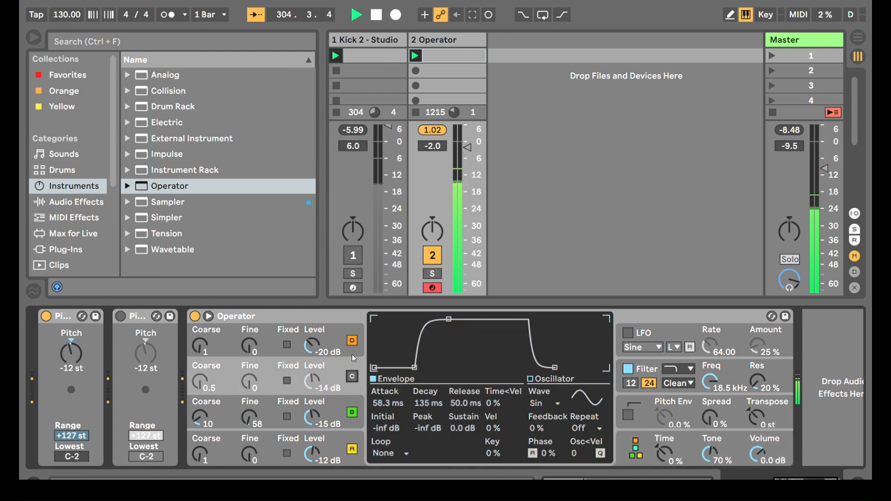
click(353, 341)
click(652, 447)
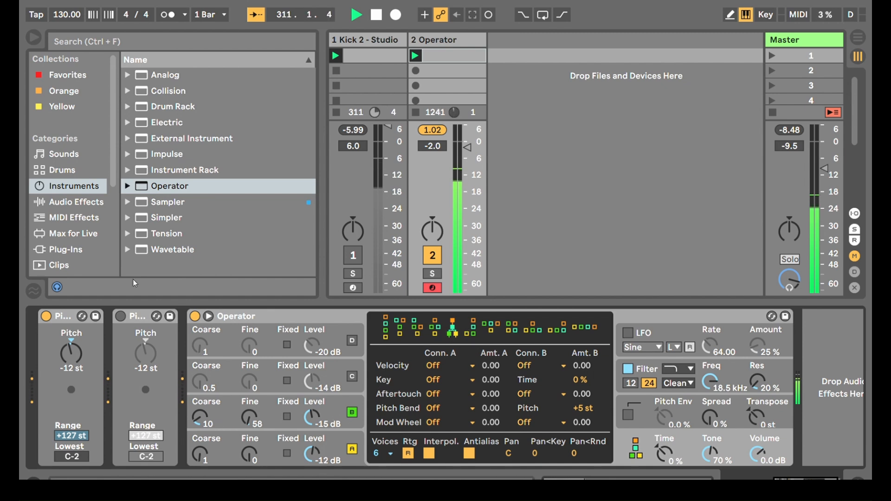
Step: Replace the instrument with a fresh Operator and choose the algorithm where D modulates C and C modulates both A and B
double_click(152, 186)
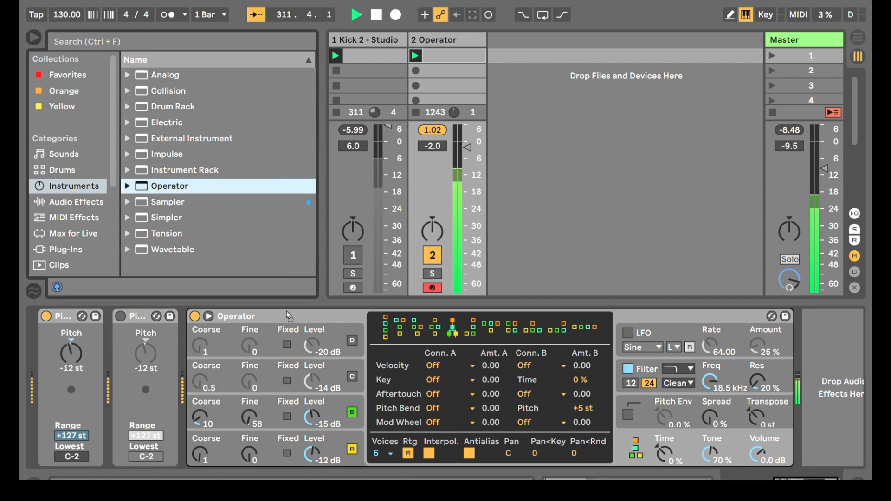
click(452, 334)
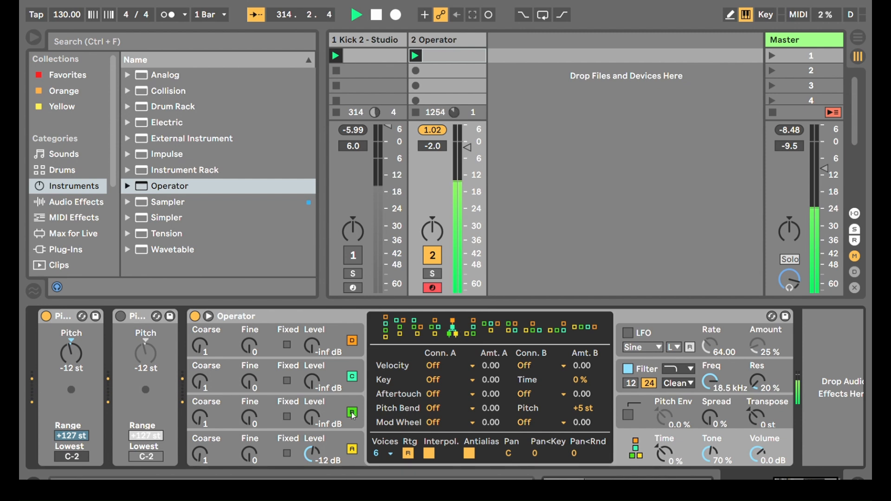
Step: Raise oscillator B's level to -12 dB, turn off oscillators C and D, and show the algorithm overview
mouse_move(299, 418)
mouse_down()
mouse_move(299, 400)
mouse_move(288, 417)
mouse_up()
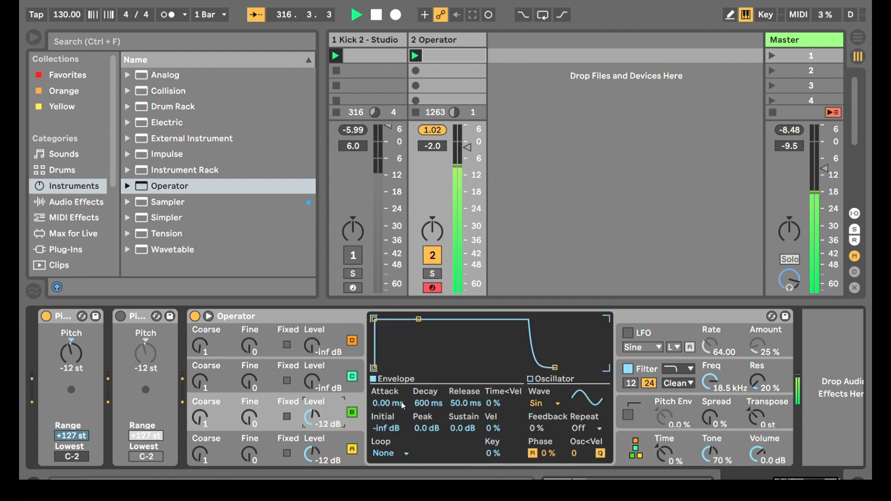
click(353, 378)
click(353, 341)
click(650, 440)
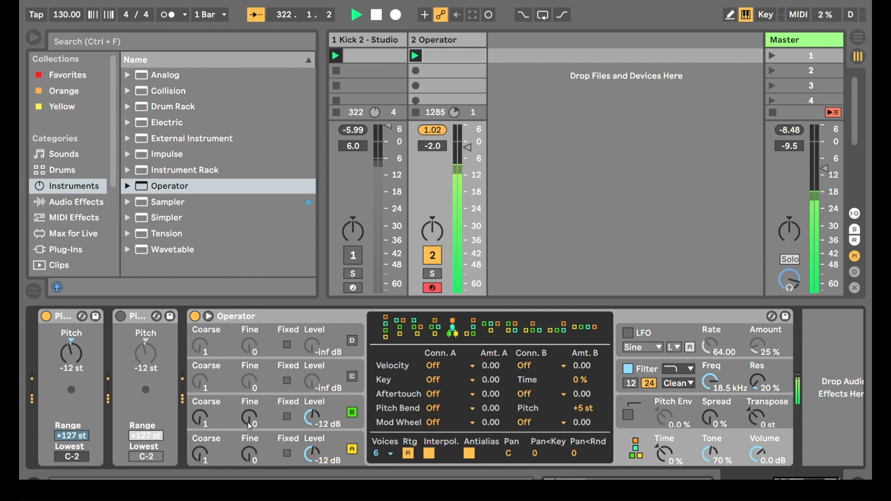
Step: Switch oscillator B's wave to SwD and set its fine tuning to 18
drag(247, 423, 247, 410)
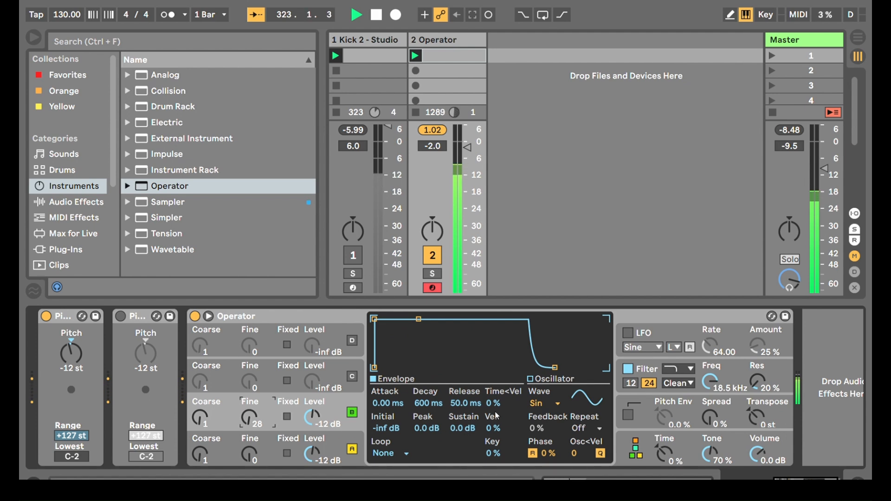
click(535, 403)
click(576, 237)
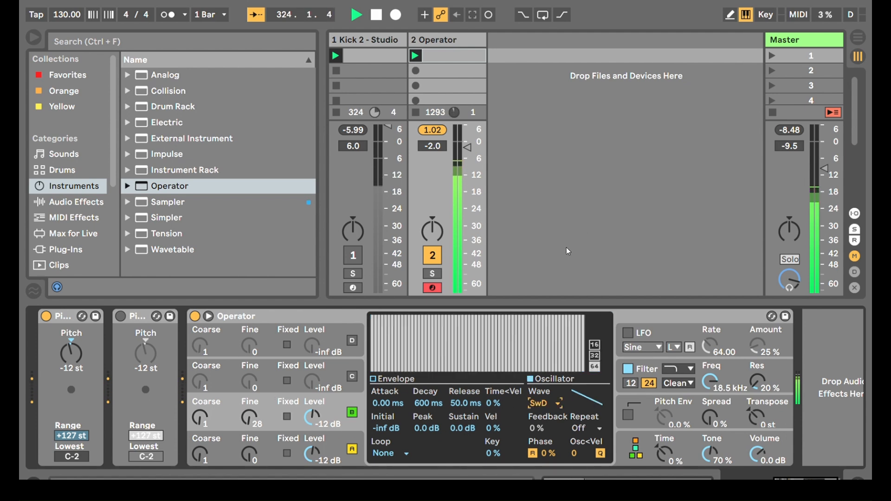
drag(249, 417, 250, 421)
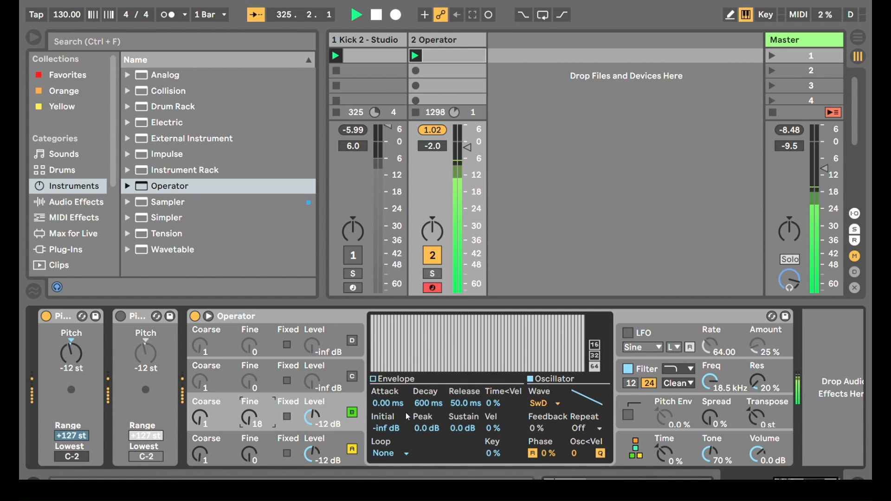
Step: Switch oscillator A's wave to SwD and reduce oscillator B's fine tuning to 13
click(350, 439)
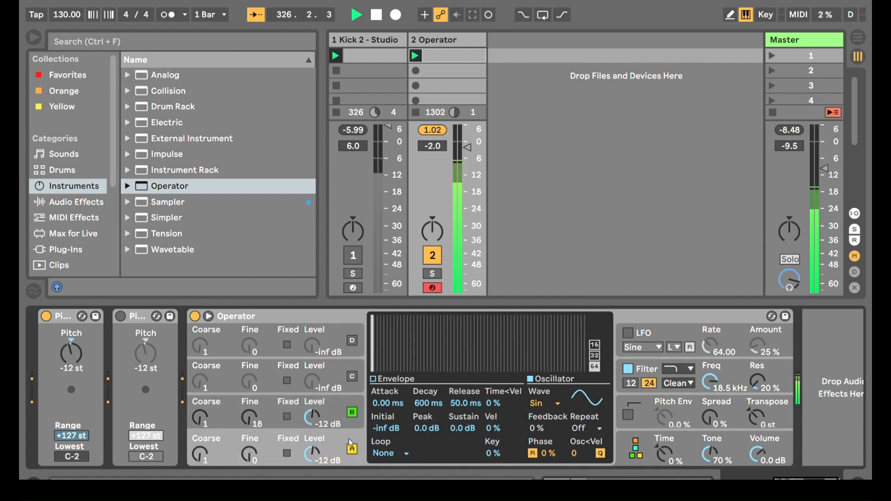
click(576, 236)
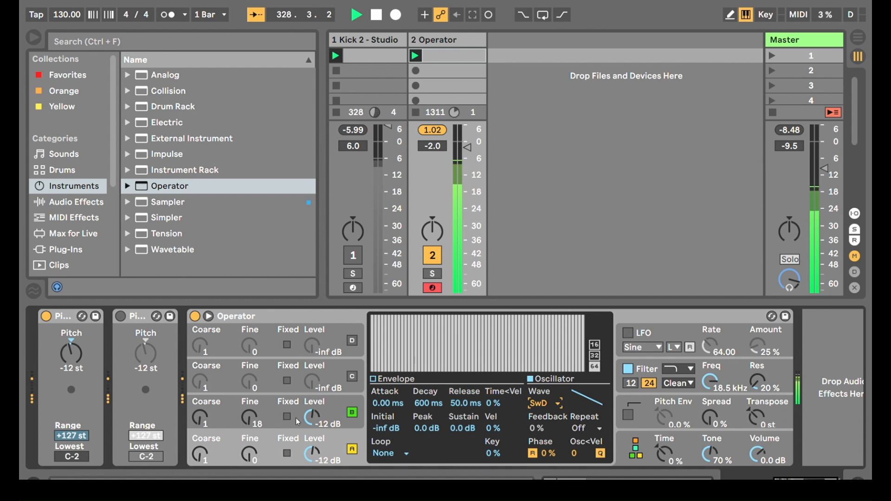
mouse_move(267, 424)
mouse_down()
mouse_move(267, 445)
mouse_move(267, 418)
mouse_up()
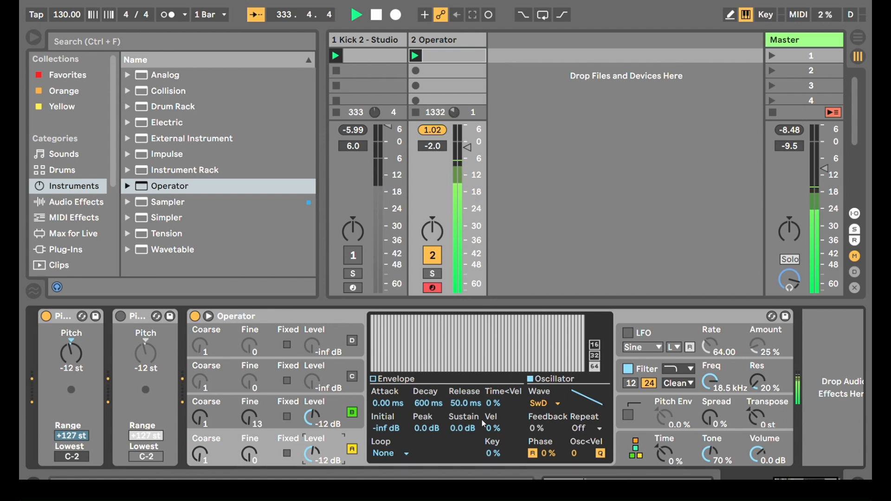
click(640, 441)
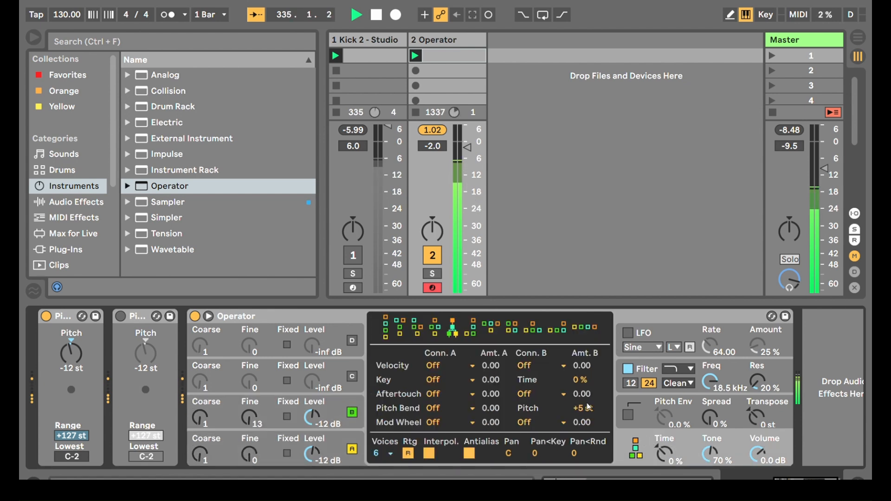
Step: Turn on oscillator C with a level of -16 dB and coarse tuning 0.5
click(352, 377)
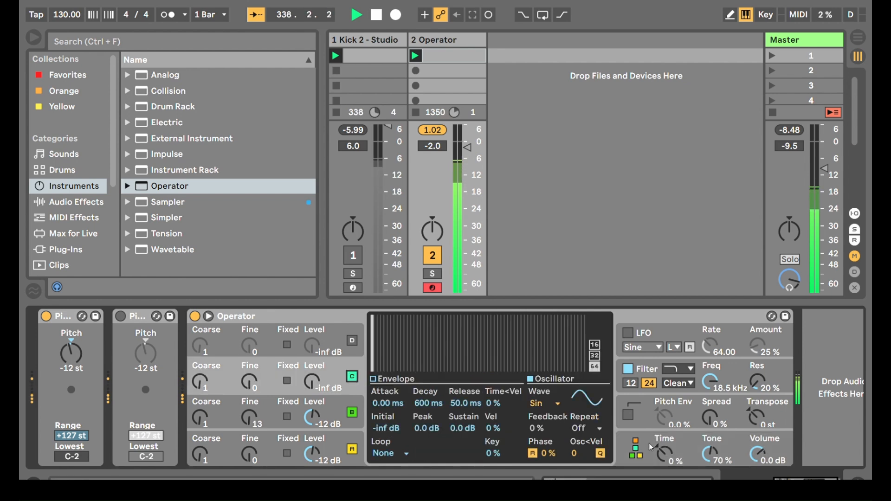
drag(318, 389, 319, 374)
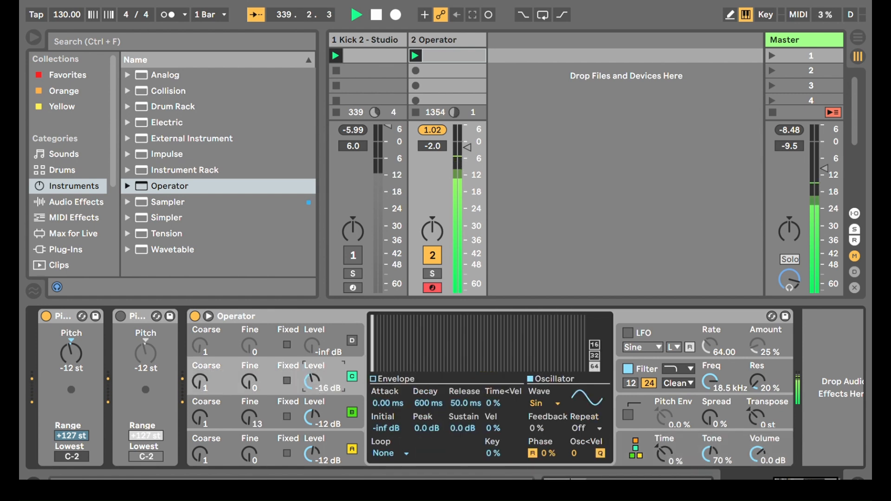
drag(209, 383, 209, 389)
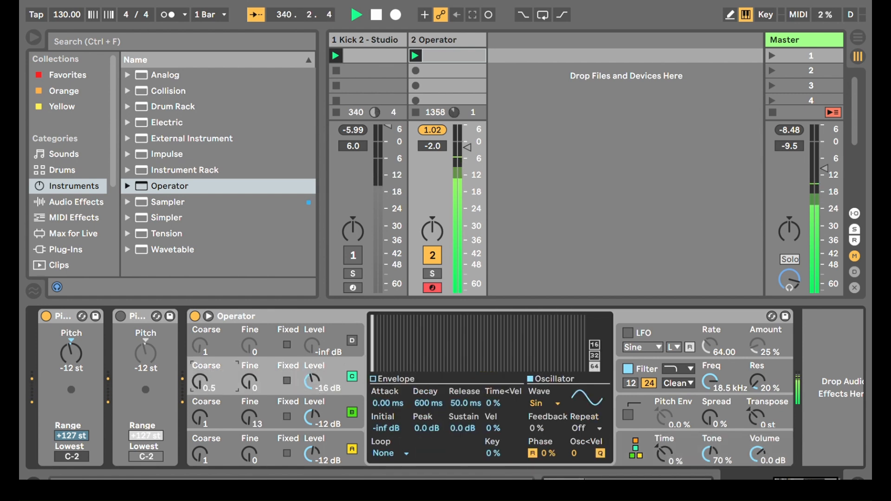
Step: Turn on oscillator D with coarse tuning 12, fine tuning 98 and level -19 dB, and lower oscillator C's level to -17 dB
click(353, 340)
drag(252, 337, 251, 325)
mouse_move(202, 349)
mouse_down()
mouse_move(202, 336)
mouse_move(202, 349)
mouse_up()
drag(313, 342, 313, 320)
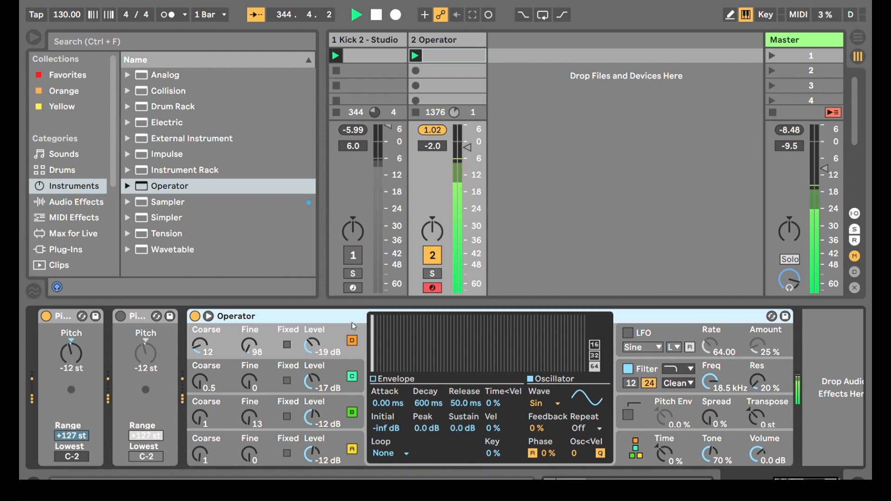
Step: Shape plucky envelopes: oscillator D with 566 ms decay and -inf dB sustain, oscillator C with 311 ms decay and -63 dB sustain
click(381, 380)
drag(418, 320, 419, 367)
click(366, 371)
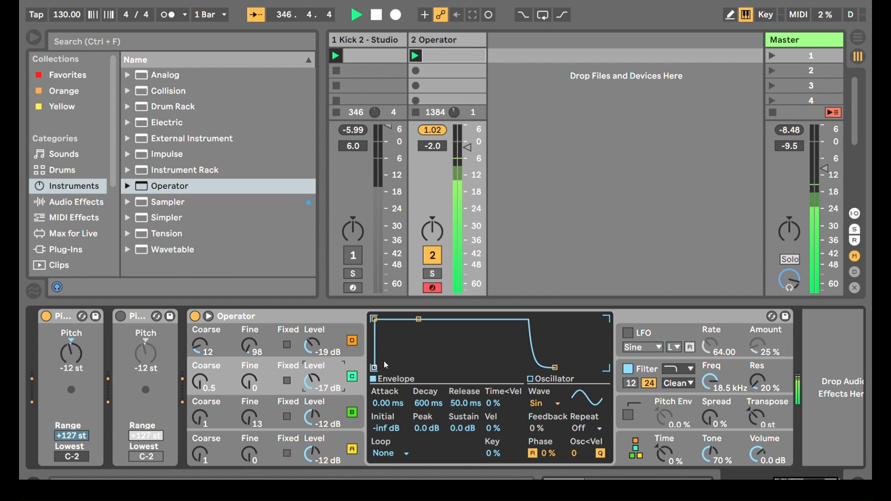
drag(418, 323, 414, 365)
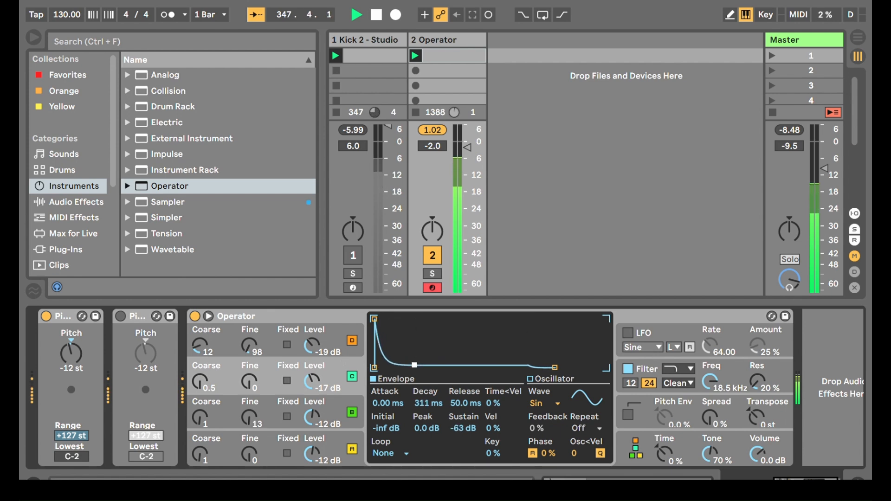
Step: Set the filter to 138 Hz with 45% resonance, and give it an 80% envelope amount with a 1.87 s decay
click(627, 369)
drag(598, 368, 431, 353)
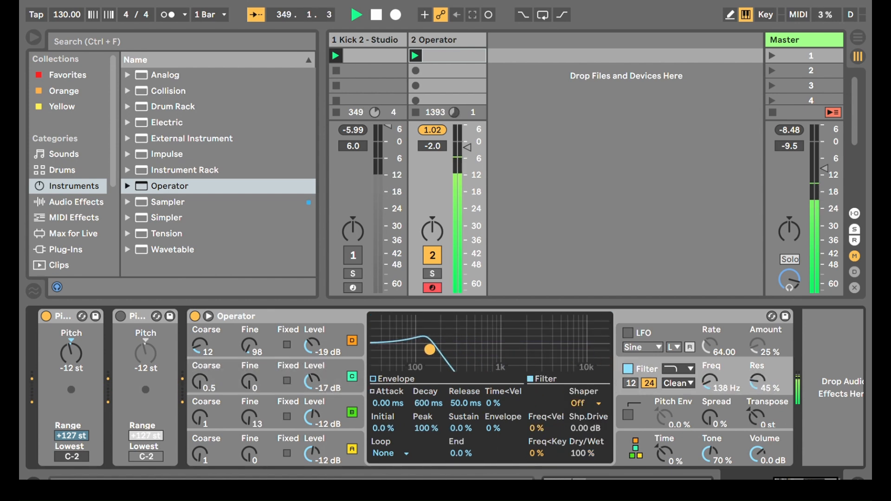
drag(494, 428, 493, 411)
mouse_move(419, 368)
mouse_down()
mouse_move(429, 368)
mouse_move(402, 358)
mouse_move(402, 344)
mouse_move(425, 365)
mouse_up()
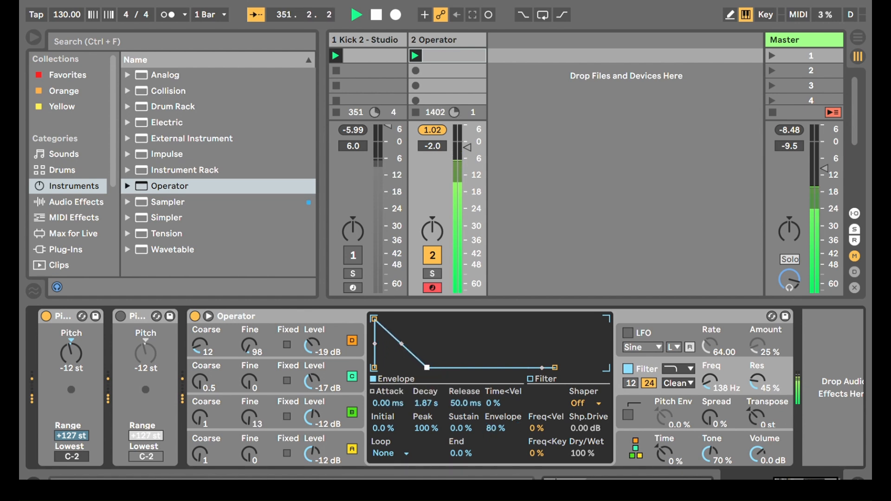
Step: Set coarse tuning to 0.5 on oscillator B and 6 on oscillator D, and shorten oscillator D's envelope decay to 171 ms
click(198, 380)
drag(207, 420, 207, 428)
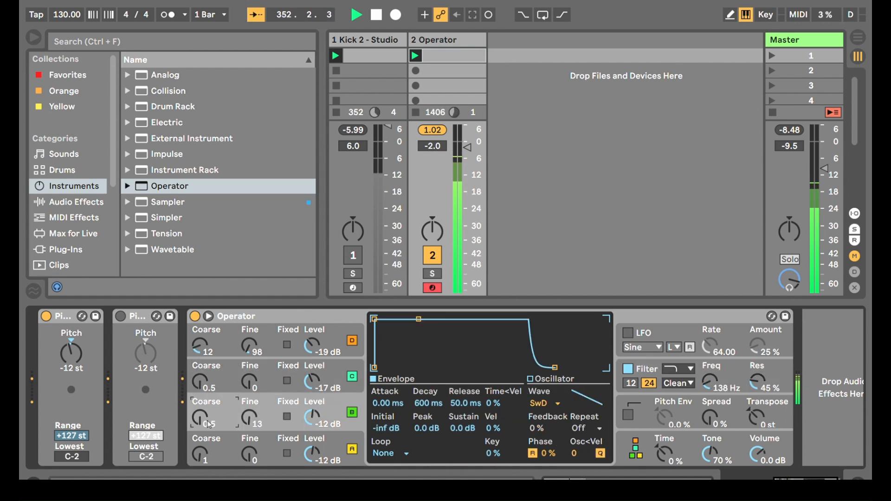
drag(209, 353, 210, 364)
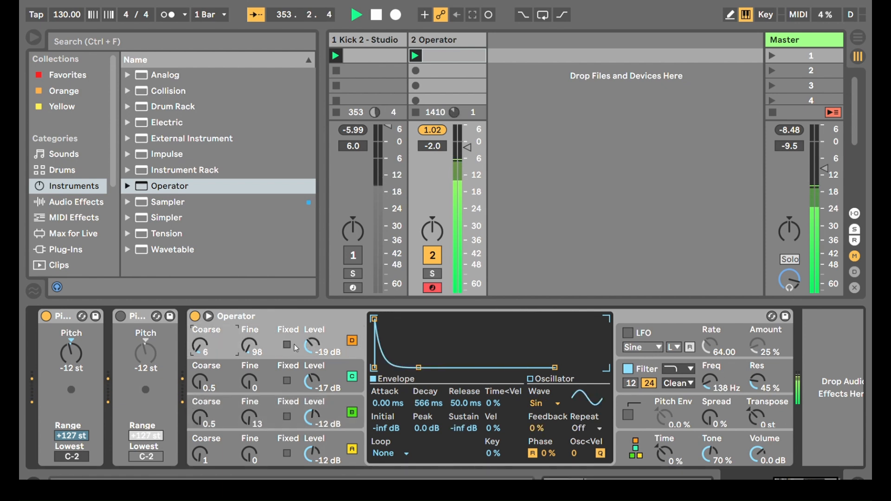
drag(418, 368, 410, 367)
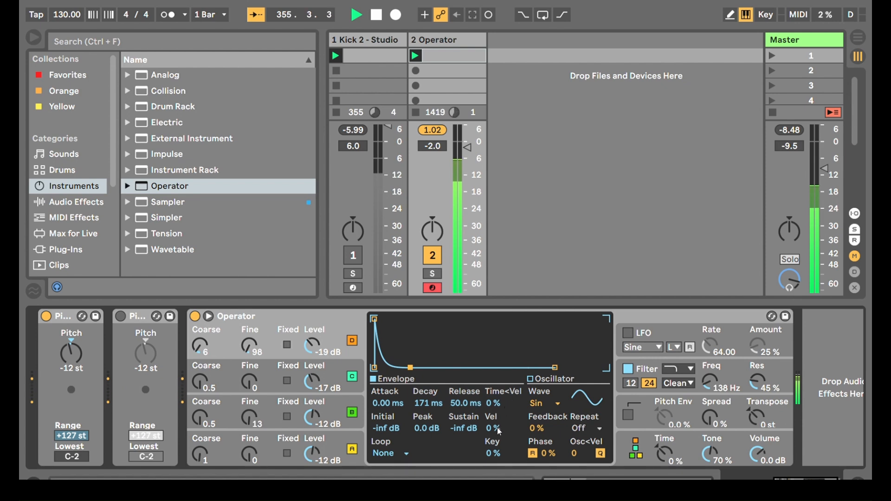
Step: Set the filter's envelope amount to 83% and shorten its envelope decay to 351 ms
click(650, 361)
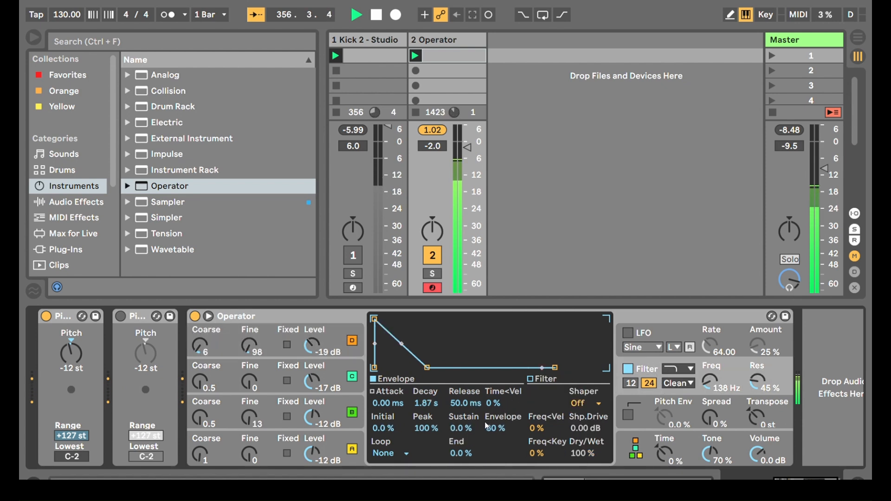
drag(427, 367, 415, 367)
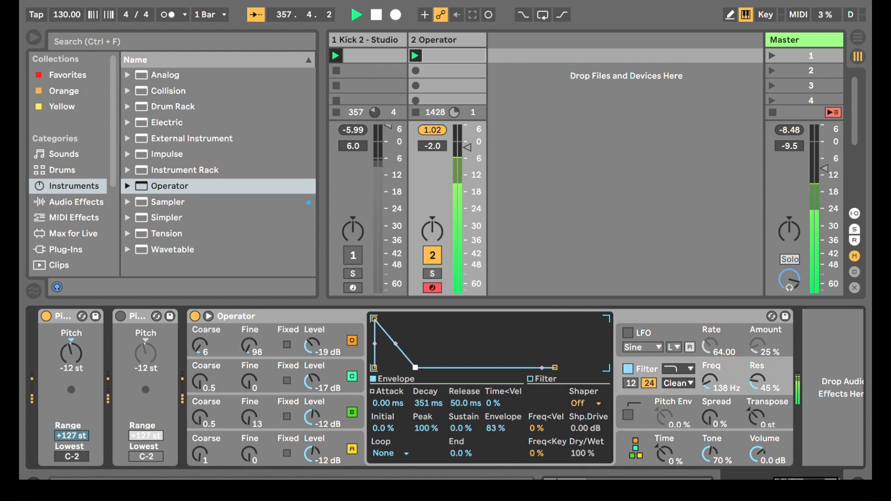
Step: Set oscillator D to coarse 12, fine 168, -13 dB and 135 ms decay, and the filter to 1.60 kHz with 566 ms envelope decay
drag(249, 346, 249, 330)
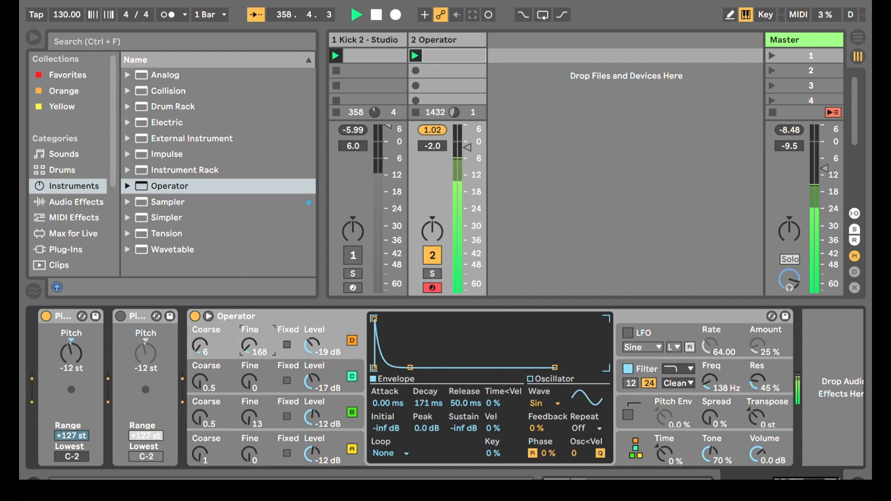
drag(200, 345, 200, 338)
drag(309, 348, 309, 340)
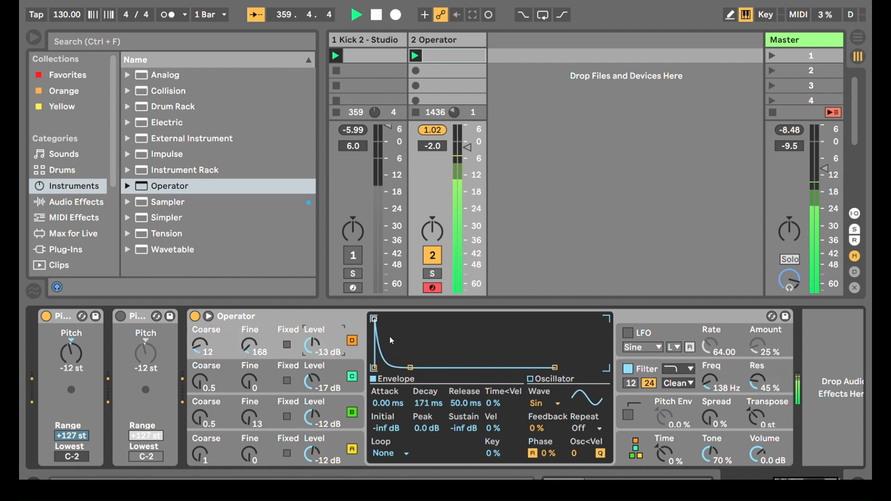
mouse_move(411, 368)
mouse_down()
mouse_move(449, 367)
mouse_move(408, 367)
mouse_up()
drag(709, 382, 710, 348)
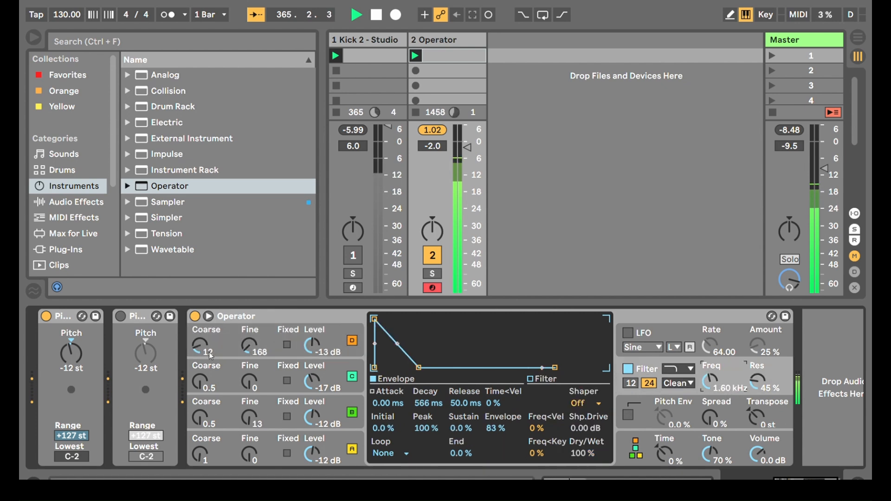
Step: Turn off oscillators D and C and show the algorithm overview
click(338, 335)
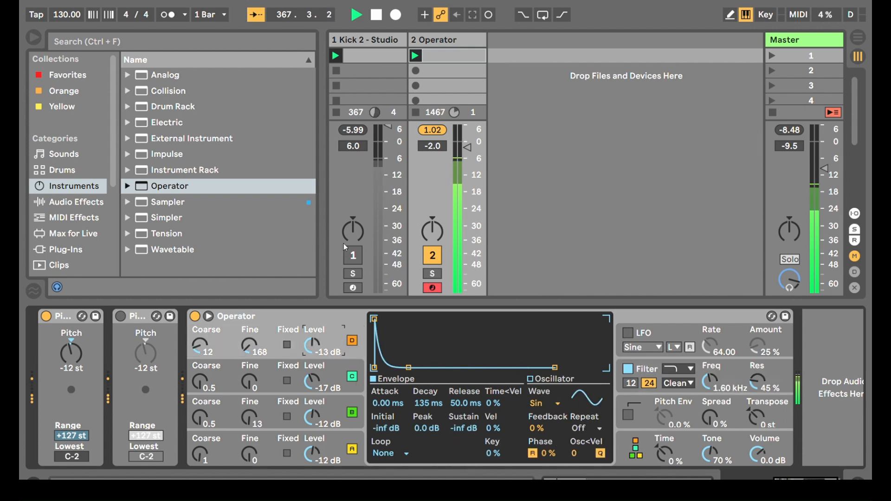
click(352, 340)
click(354, 370)
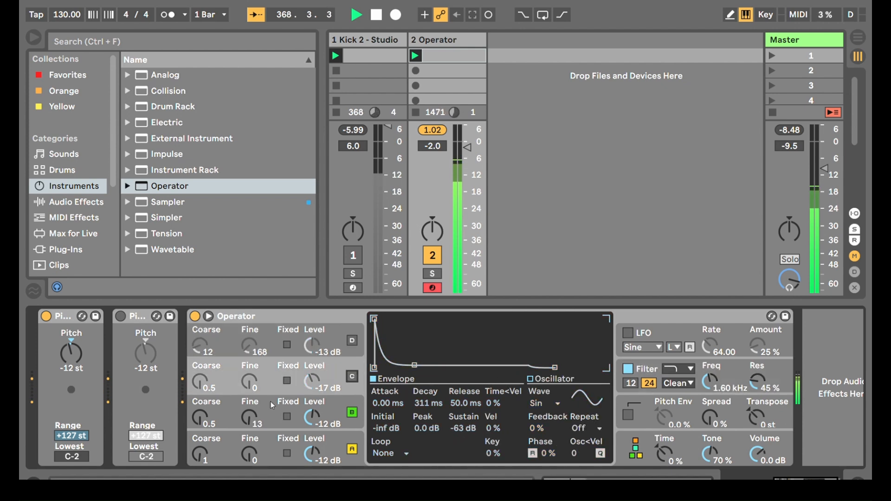
click(641, 441)
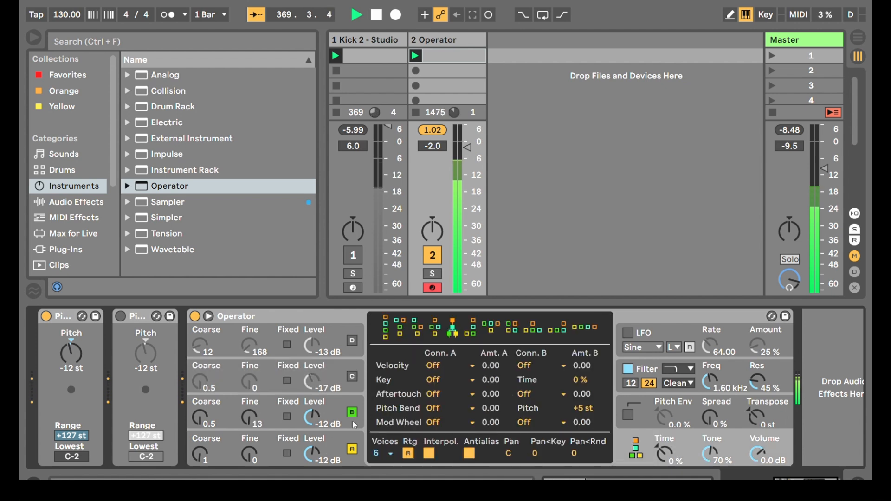
Step: Set the filter's circuit to OSR with 1.50 dB filter drive and turn the filter off
click(652, 376)
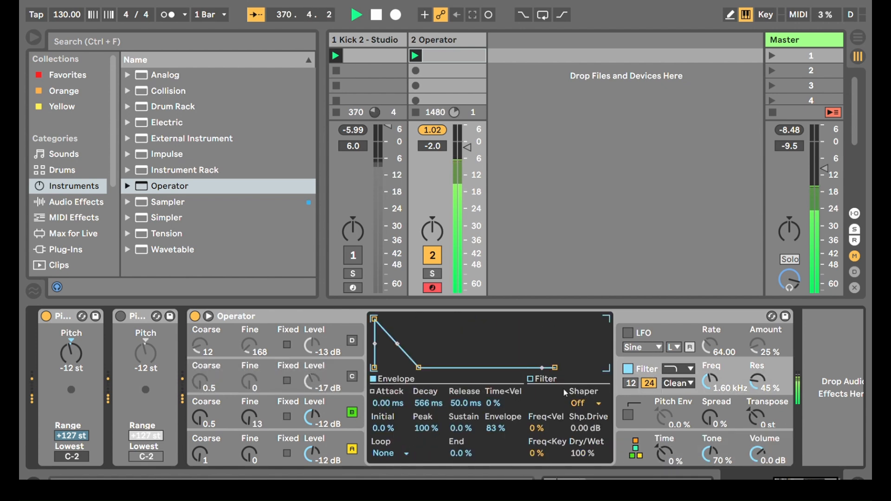
click(553, 380)
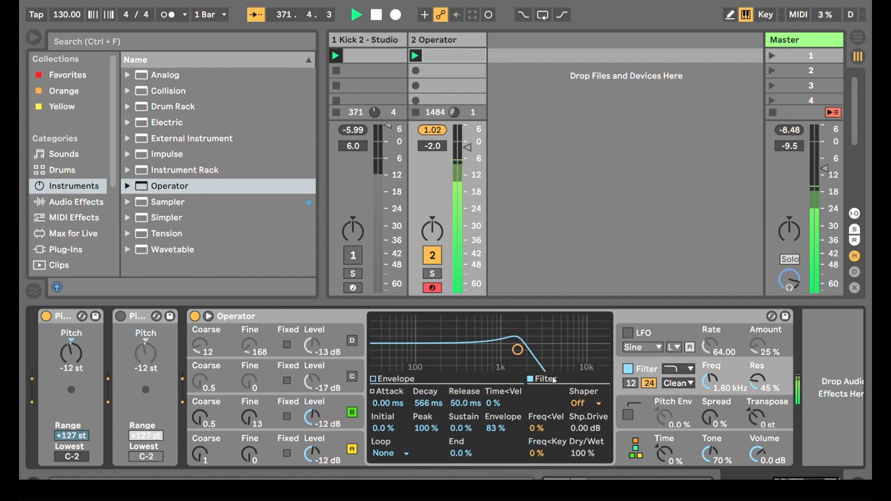
click(672, 382)
click(678, 405)
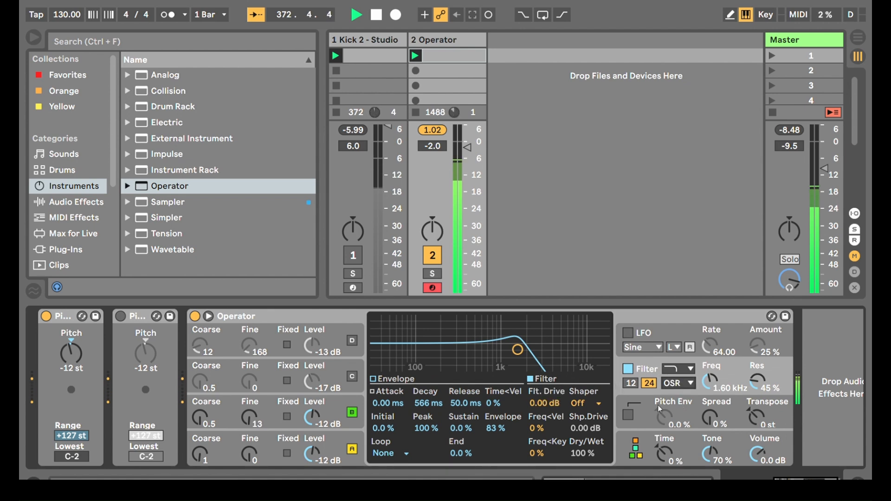
drag(559, 407, 560, 399)
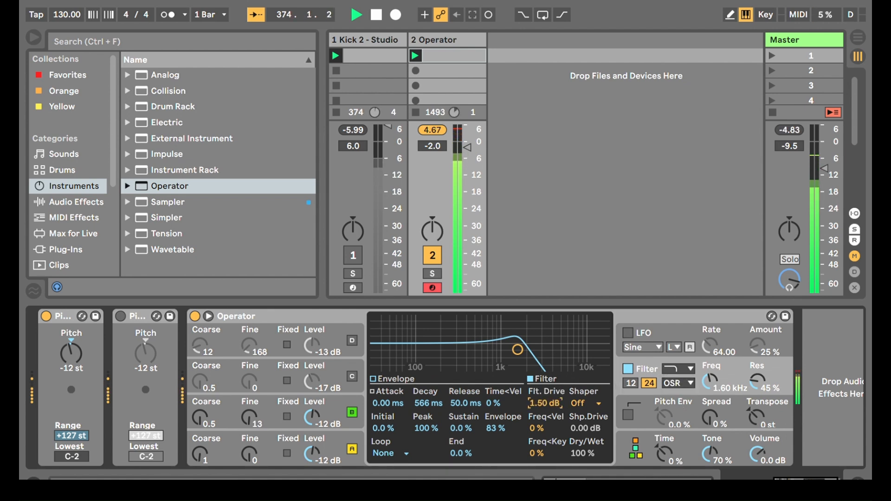
click(627, 370)
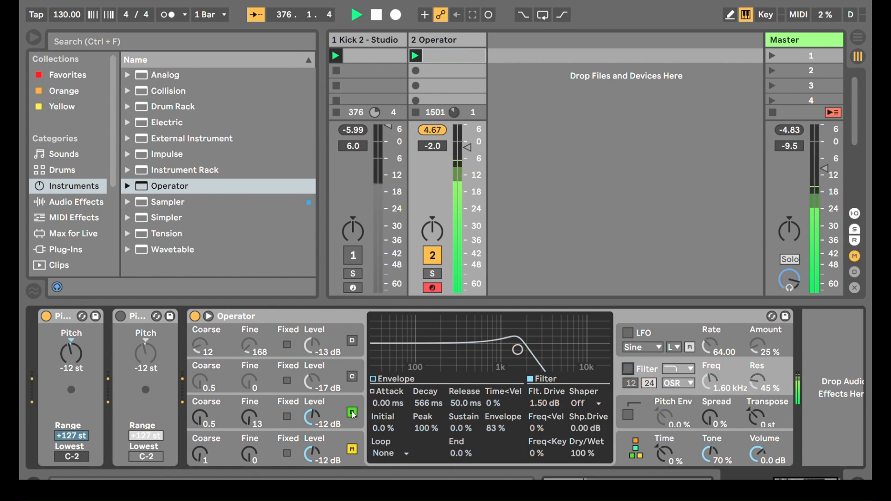
Step: Turn on oscillator C with 60.0 s decay and -inf dB sustain, and oscillator D with 4.87 s decay and coarse 6
click(352, 376)
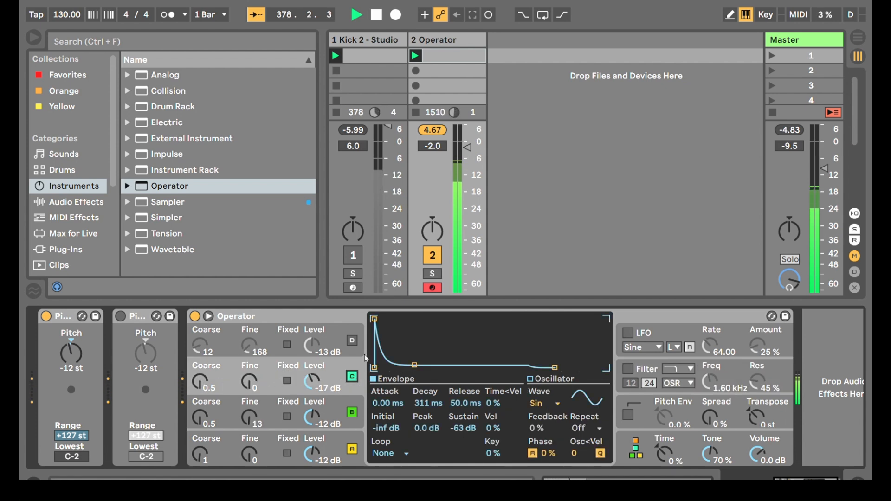
drag(415, 366, 451, 368)
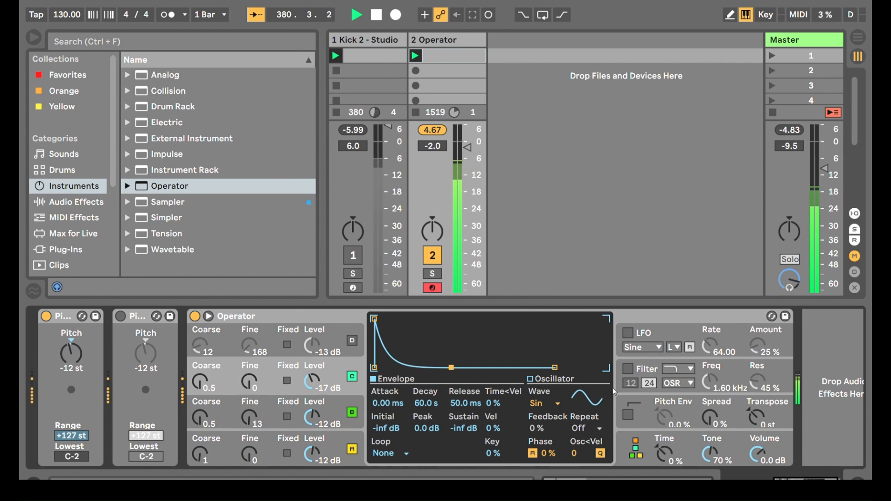
click(352, 340)
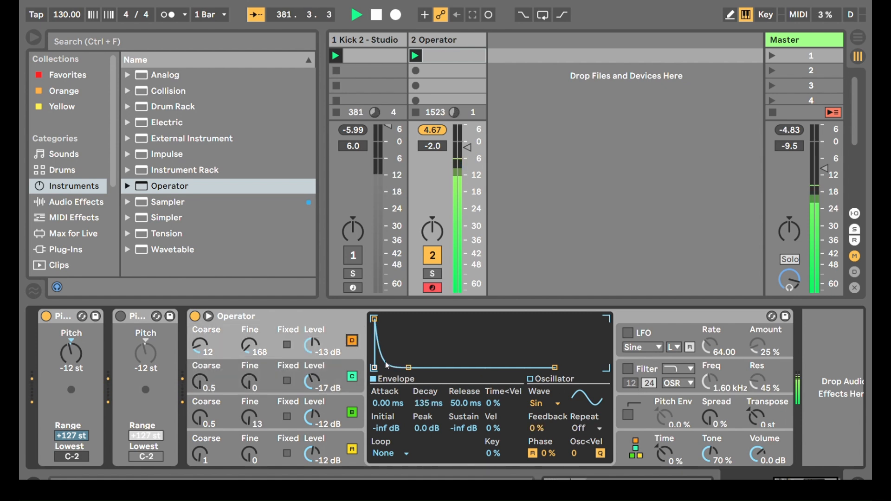
drag(408, 368, 433, 368)
drag(226, 347, 200, 351)
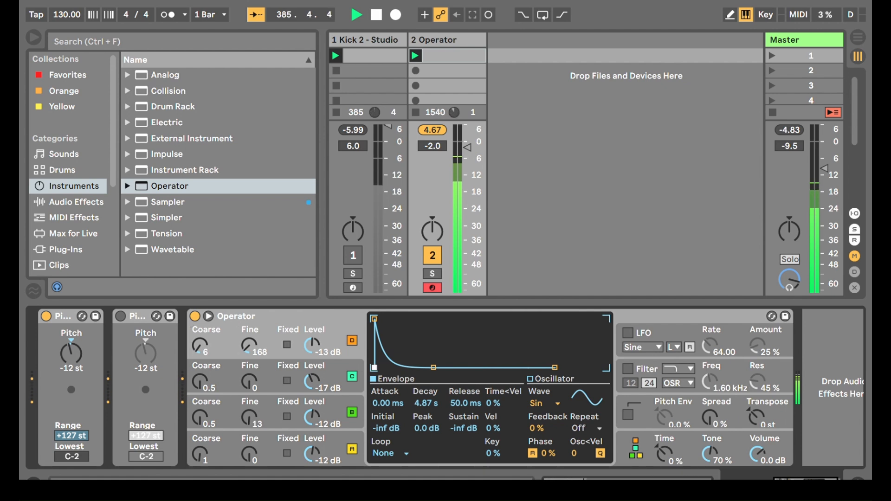
Step: Compare the sound with oscillators C and D off and on, show the algorithm overview, and leave oscillator C off
click(355, 402)
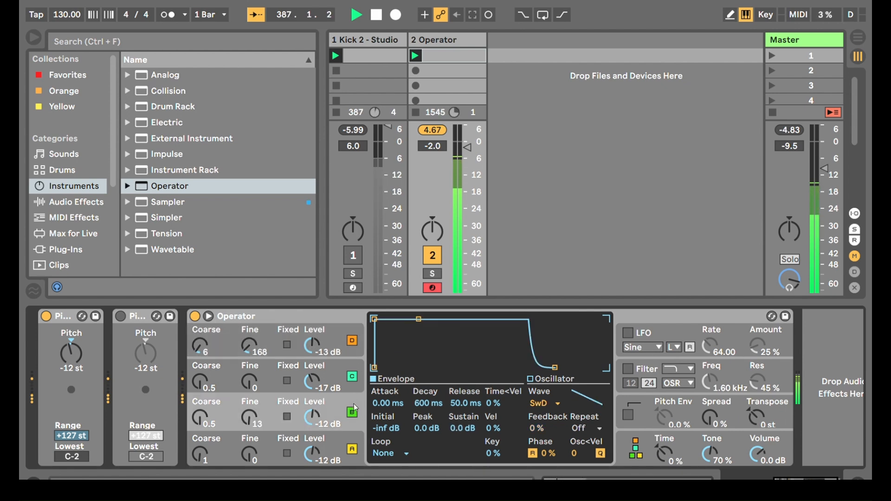
click(353, 377)
click(355, 342)
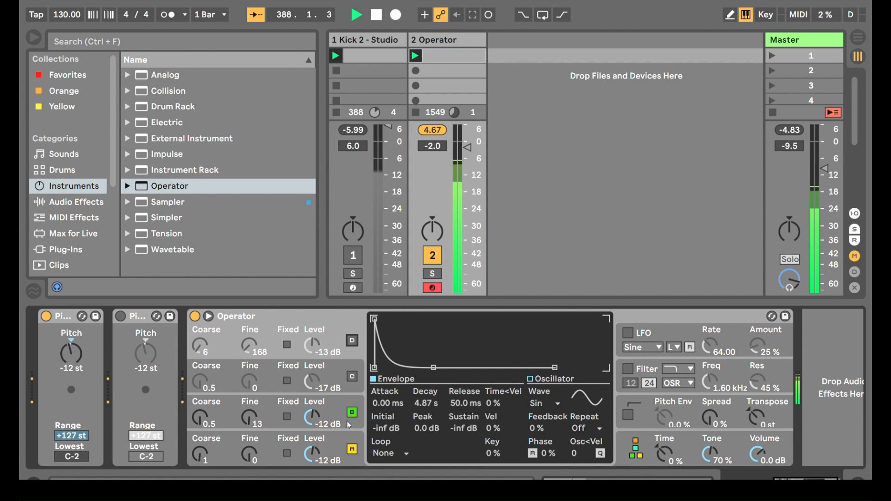
click(340, 409)
click(343, 445)
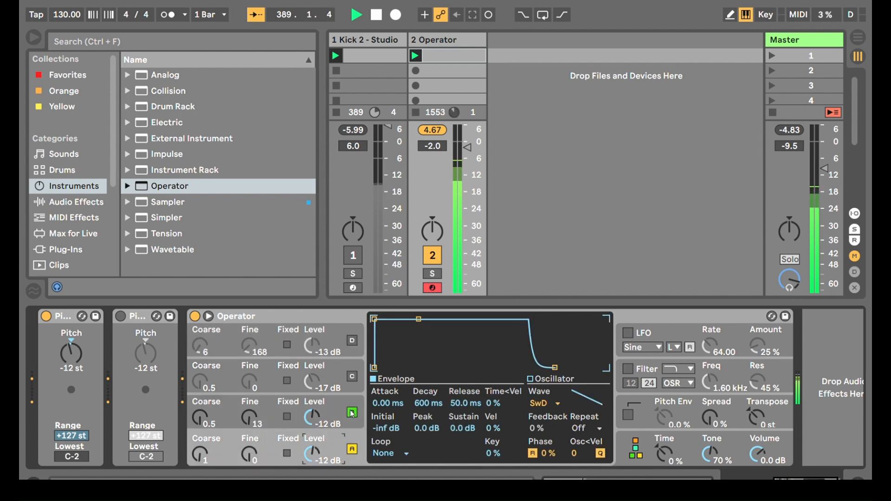
click(351, 392)
click(353, 377)
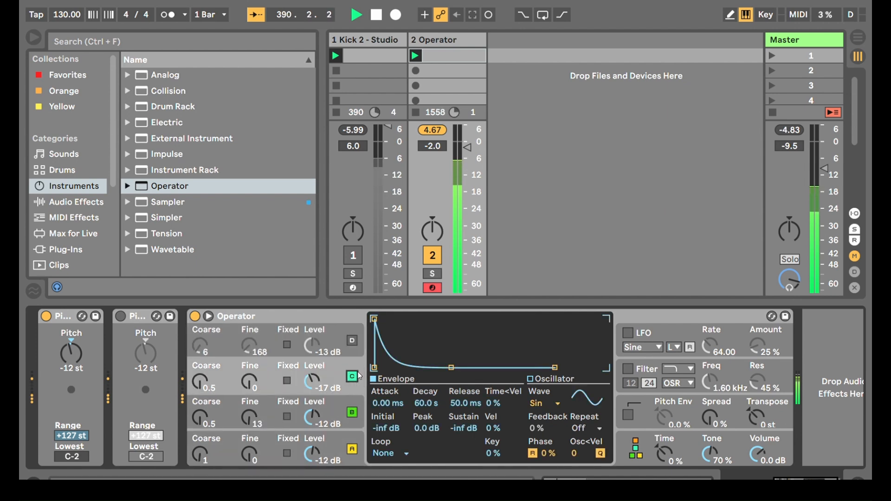
click(366, 349)
click(358, 340)
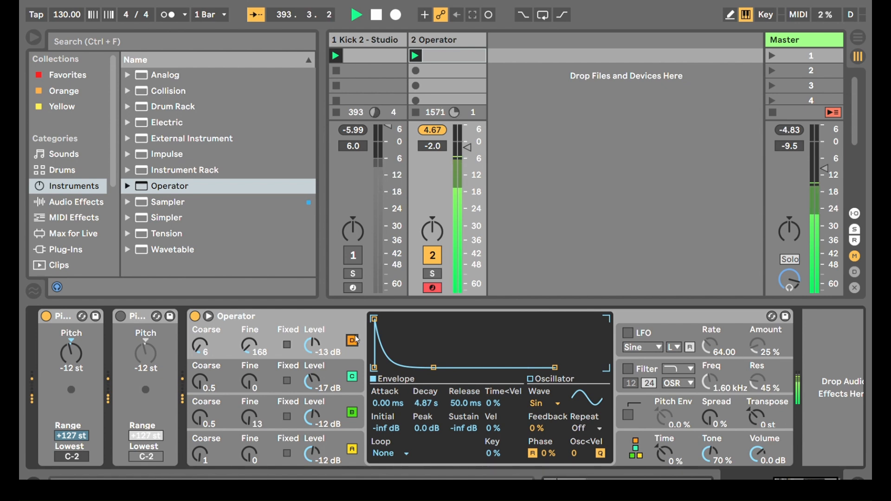
click(645, 443)
click(353, 377)
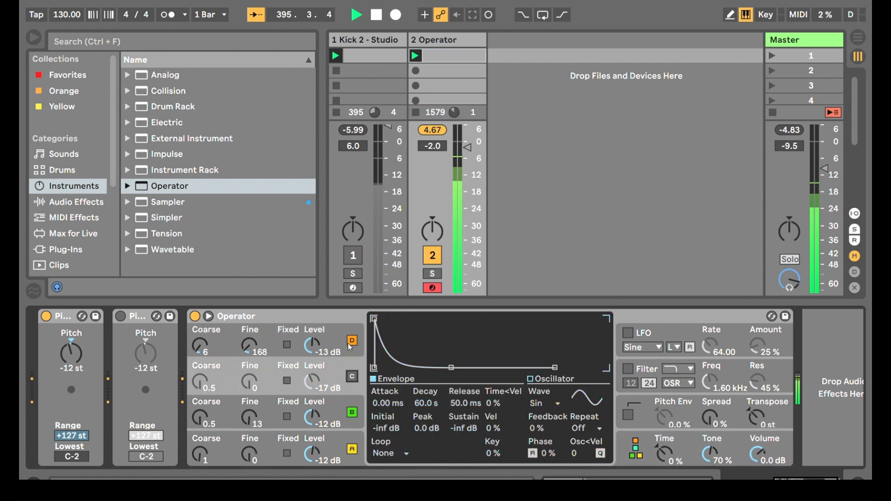
Step: Load a fresh default Operator, turn off oscillators C and D, and choose the algorithm with A beside the D-C-B stack
drag(186, 187, 278, 316)
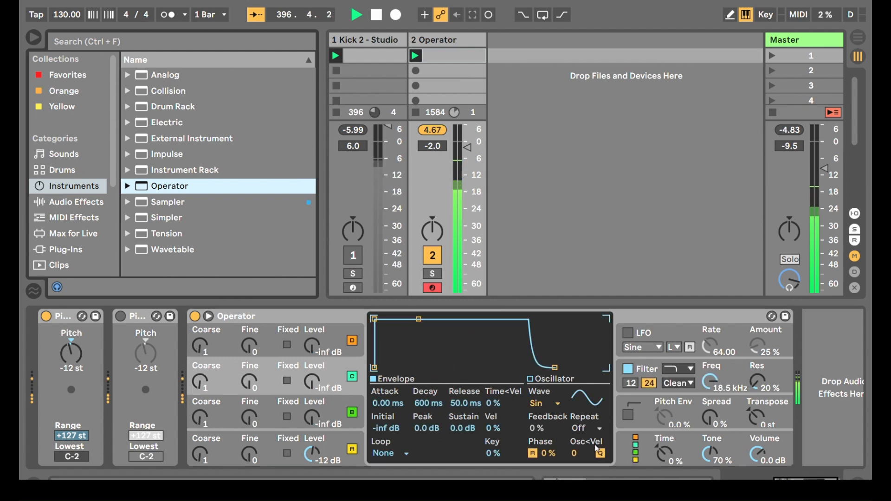
click(641, 439)
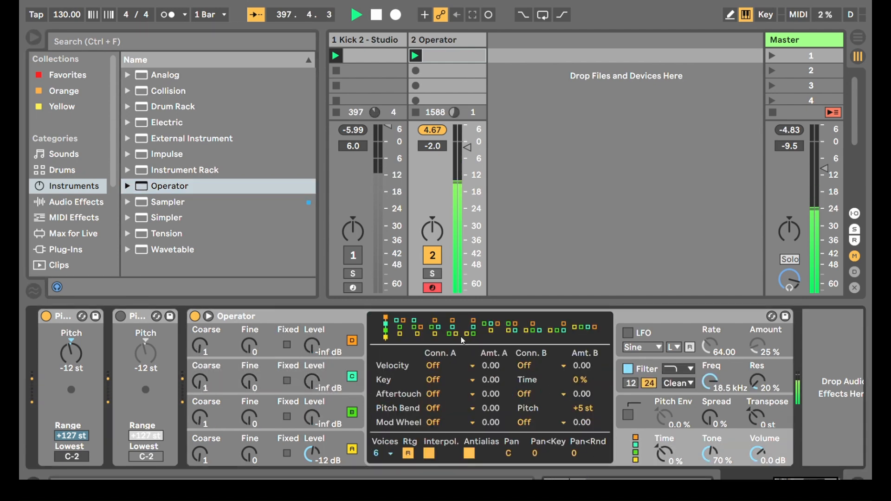
click(352, 377)
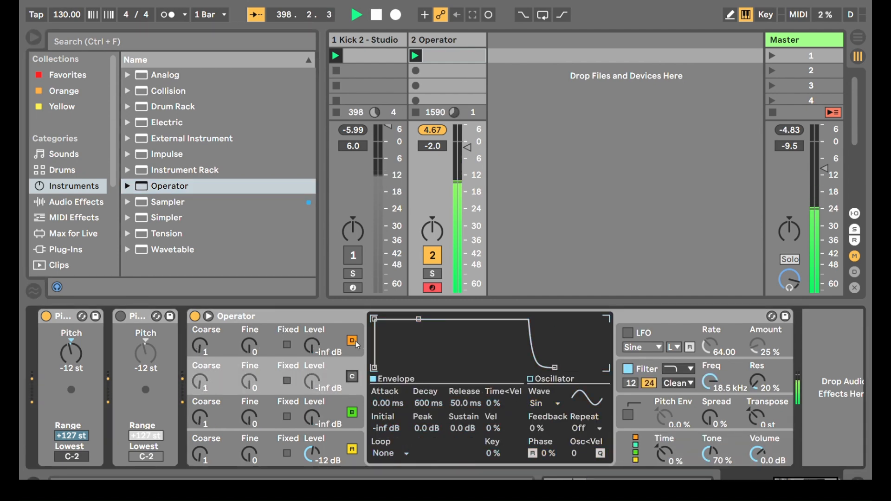
click(637, 446)
click(473, 333)
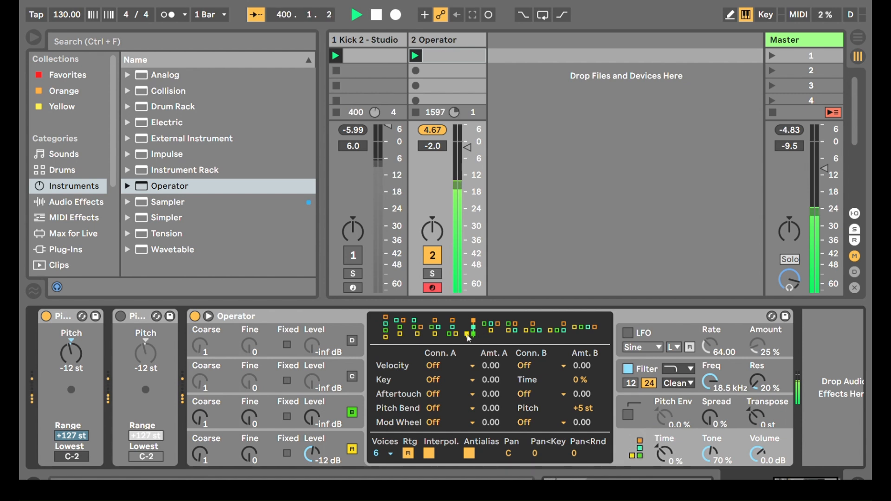
Step: Set oscillator B to -13 dB, fine 35 and the Sq32 waveform
drag(315, 415, 316, 367)
drag(247, 417, 248, 401)
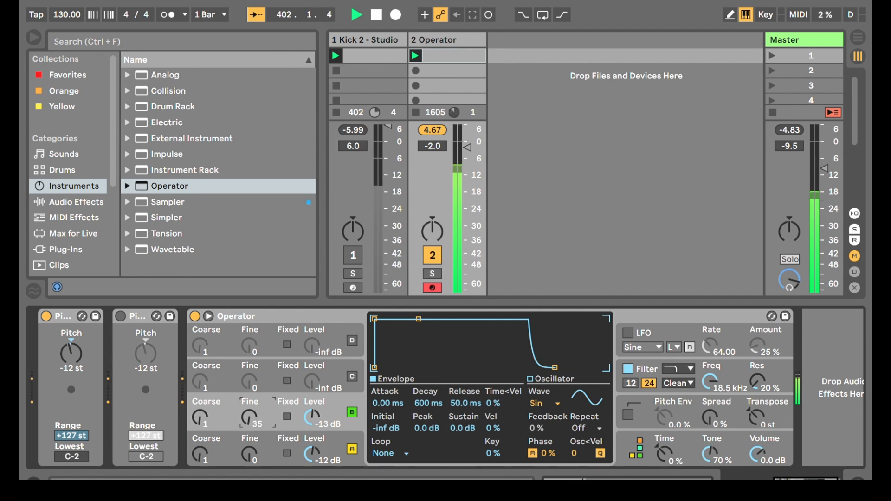
click(538, 403)
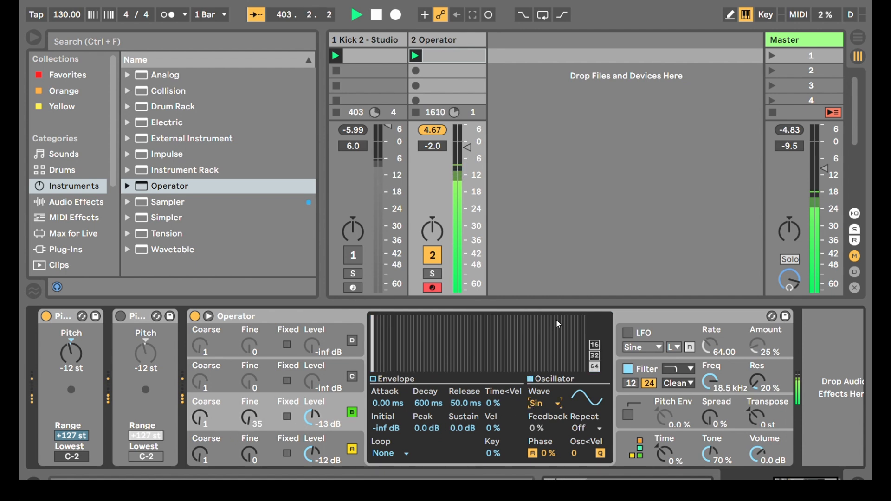
click(556, 321)
Step: Set oscillator A's waveform to Sq8
click(352, 449)
click(542, 404)
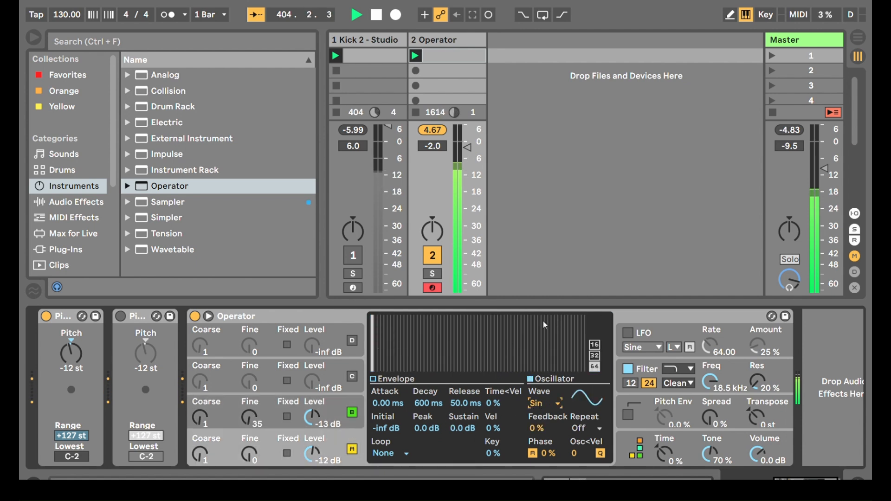
click(565, 284)
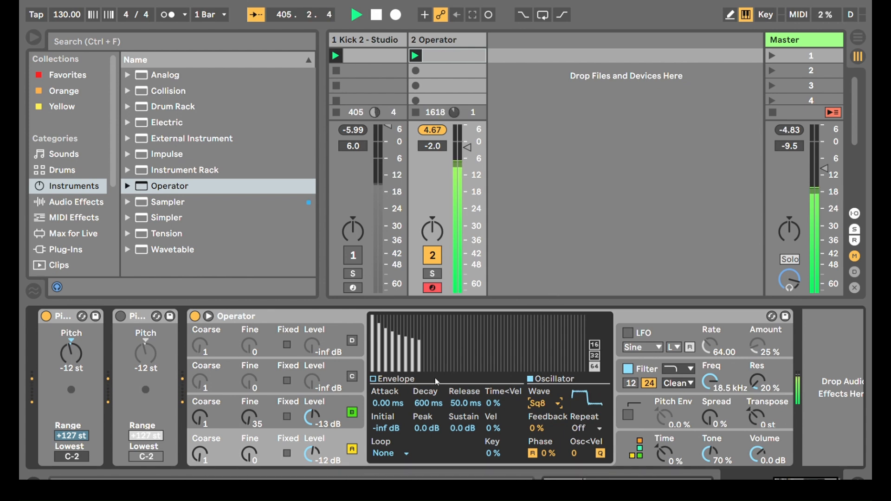
Step: Show the algorithm overview and lower the Operator track's volume to -11.6 dB
click(335, 378)
click(651, 449)
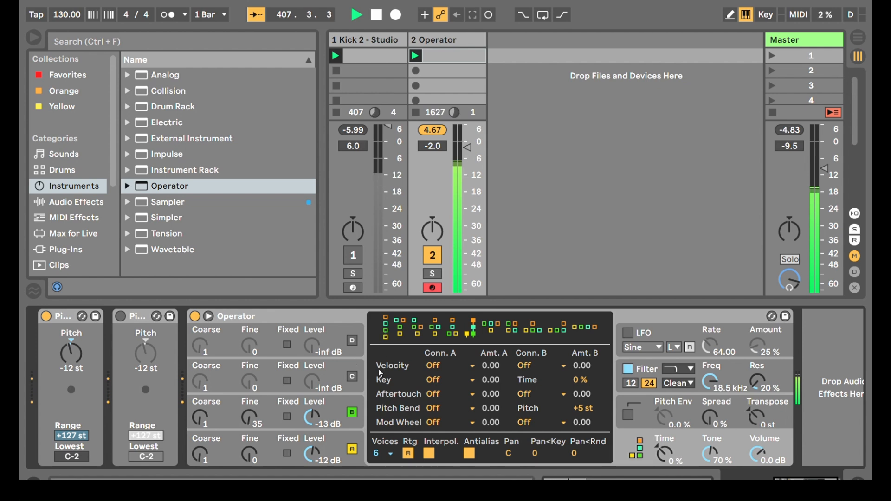
drag(456, 167, 455, 196)
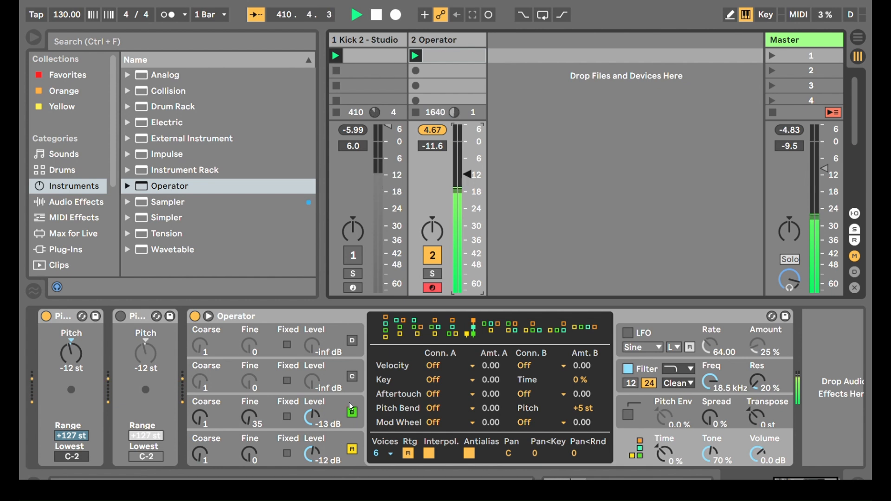
Step: Reset oscillator B's fine tuning to 0 and turn off oscillator A
click(349, 418)
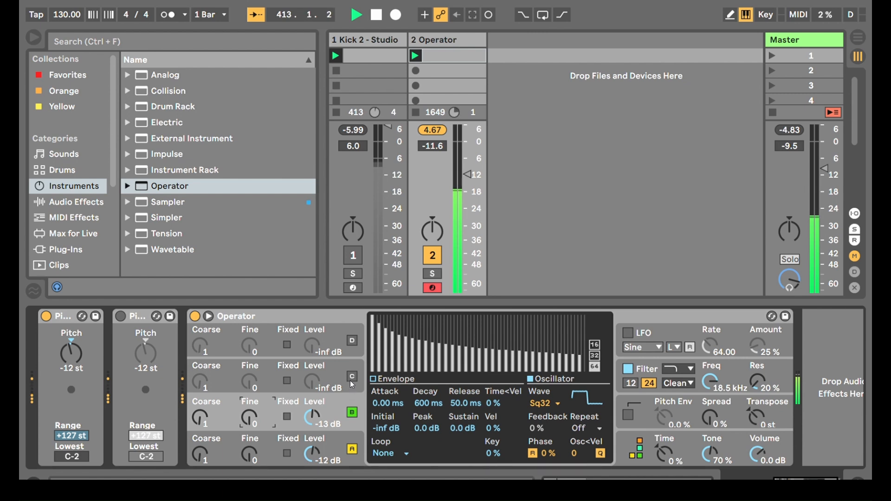
click(352, 450)
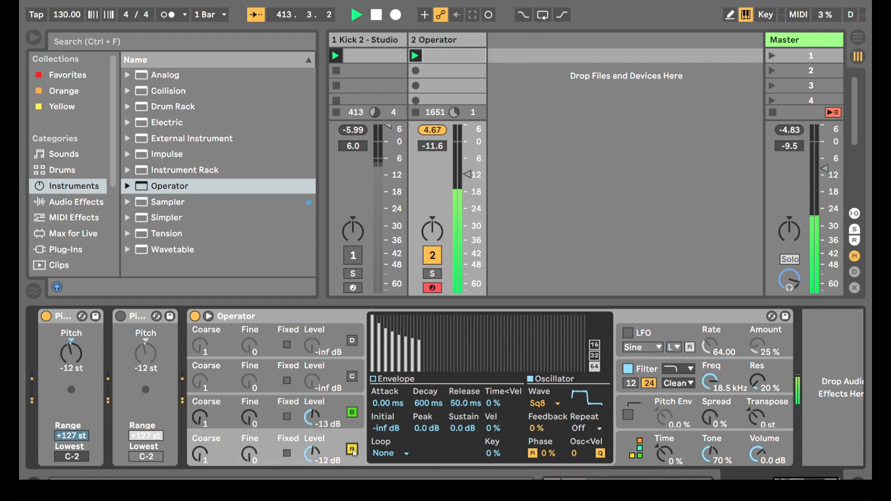
Step: Turn on oscillators C and D and set their levels to -14 dB and -16 dB respectively
click(352, 376)
click(353, 340)
drag(311, 346, 311, 335)
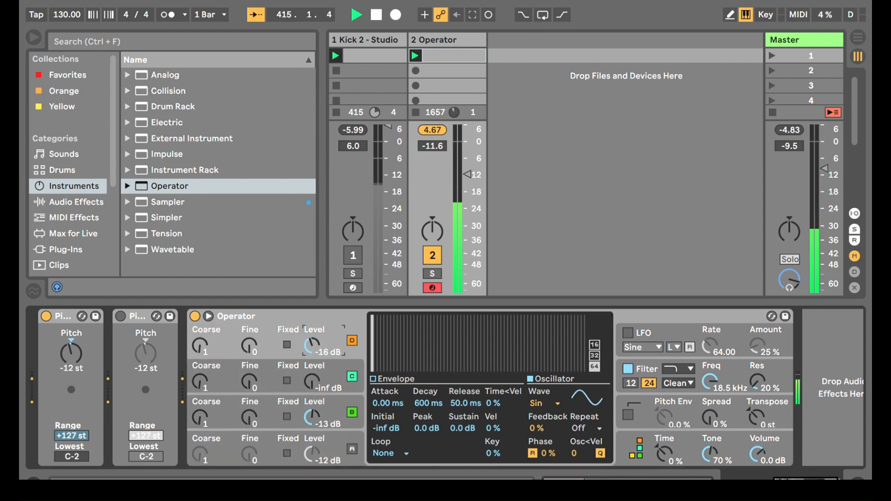
drag(310, 386, 310, 372)
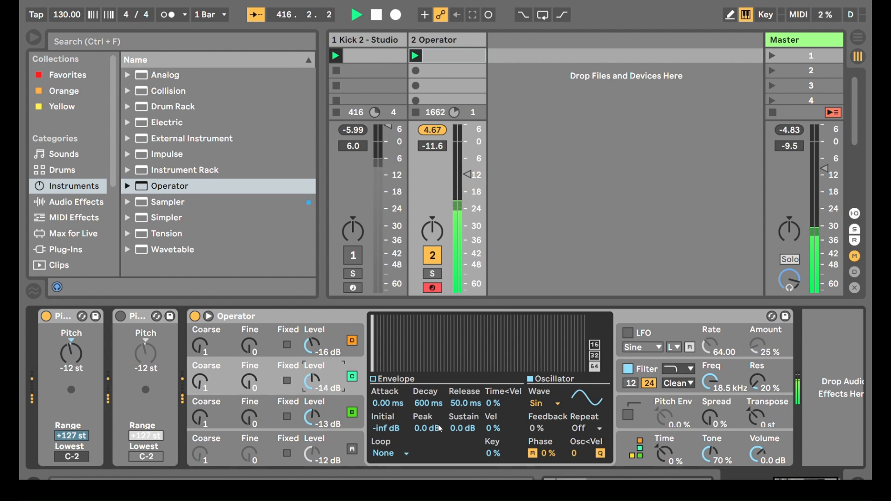
Step: Try the Sin waveform on oscillator B, switch it to SwD, and raise oscillator D's level to -15 dB
click(334, 407)
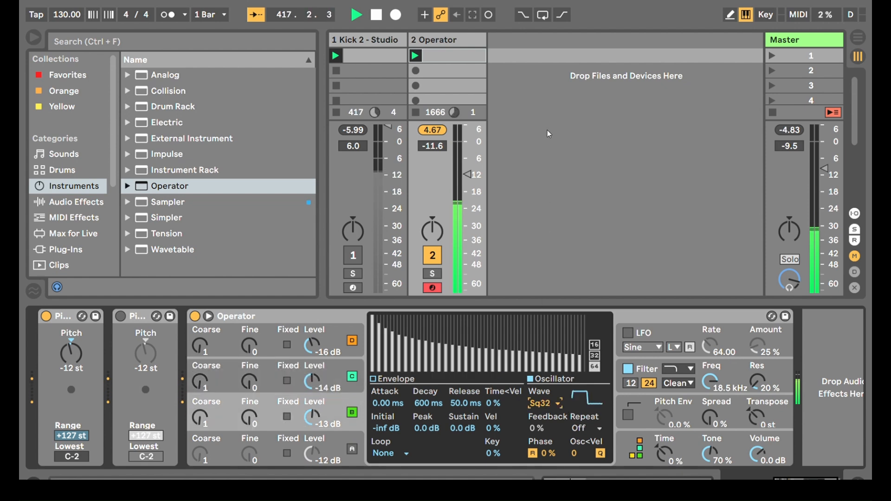
click(549, 115)
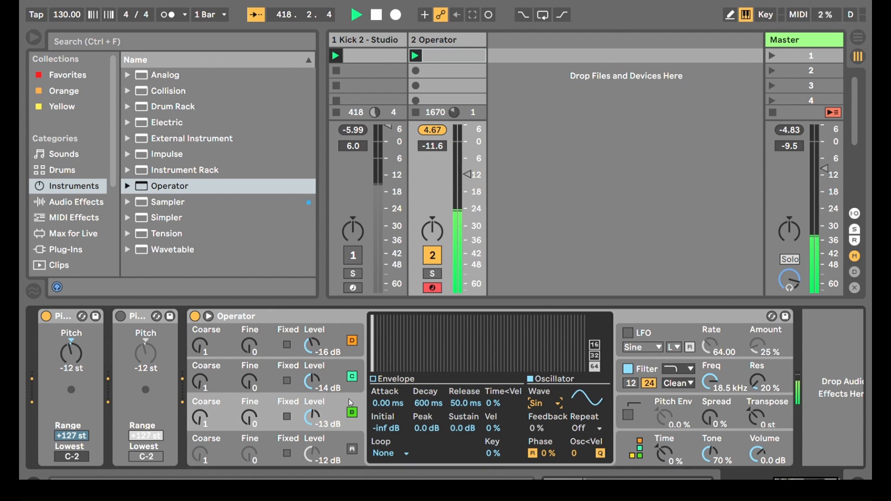
click(563, 238)
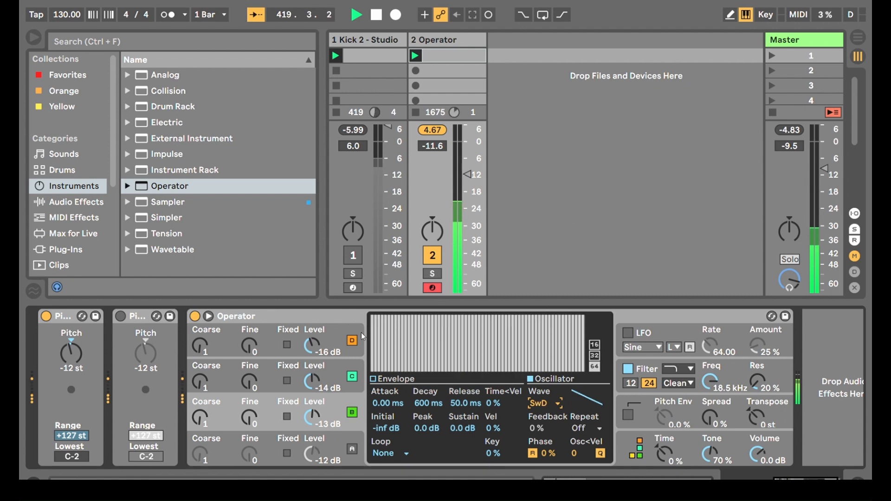
drag(313, 356, 314, 353)
Step: Show oscillator C's envelope and pull its sustain down so the modulation decays after each note's attack
click(343, 373)
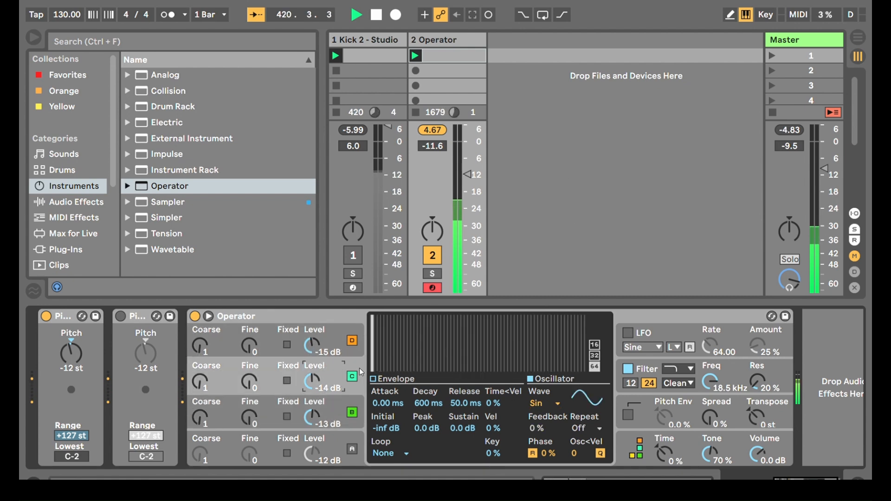
click(382, 380)
drag(412, 319, 420, 371)
Step: Tune oscillator C to coarse 4 and fine 45, oscillator D to fine 118, and oscillator B to coarse 0.5
drag(199, 382, 200, 376)
drag(249, 381, 249, 320)
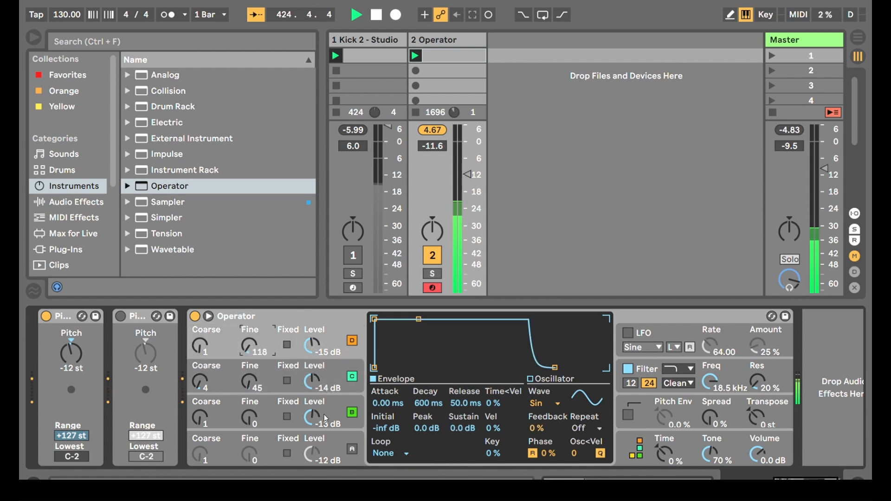
drag(200, 416, 200, 415)
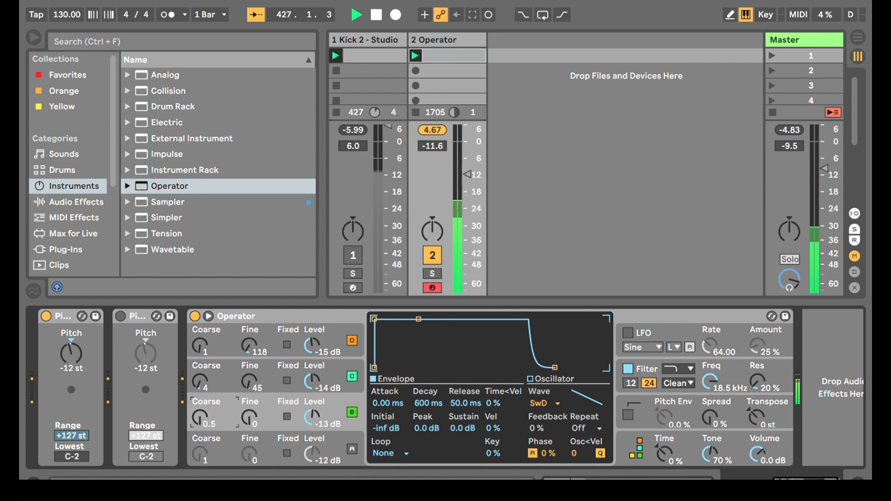
Step: Give oscillator D's envelope a 913 ms decay and -inf sustain, and set the filter to 102 Hz with 83% envelope and 2.11 s decay
click(330, 324)
drag(419, 319, 421, 368)
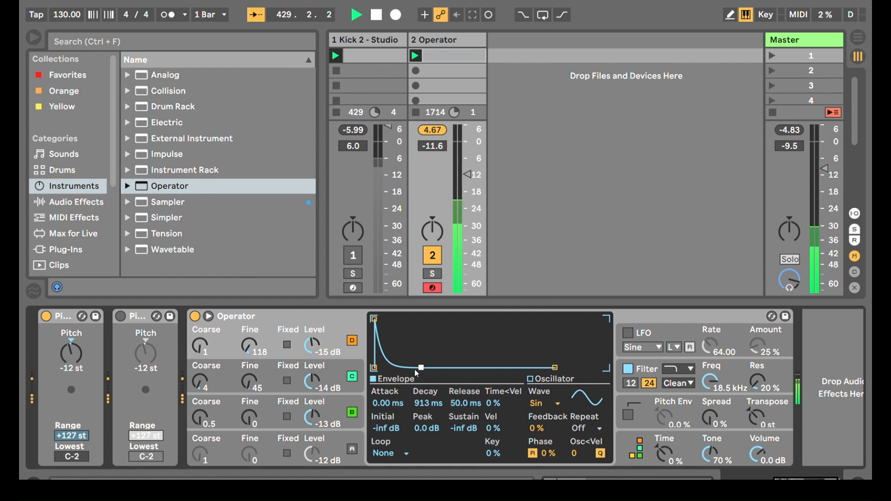
drag(719, 377, 719, 405)
drag(493, 427, 493, 389)
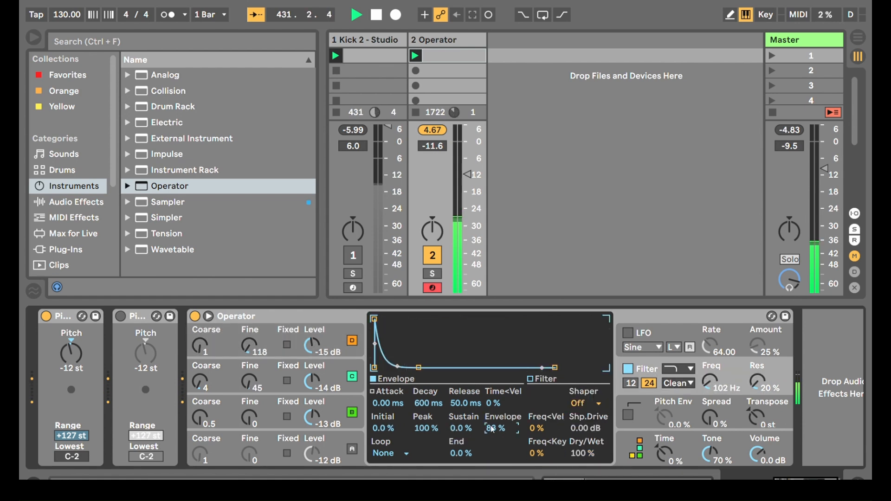
drag(418, 368, 428, 367)
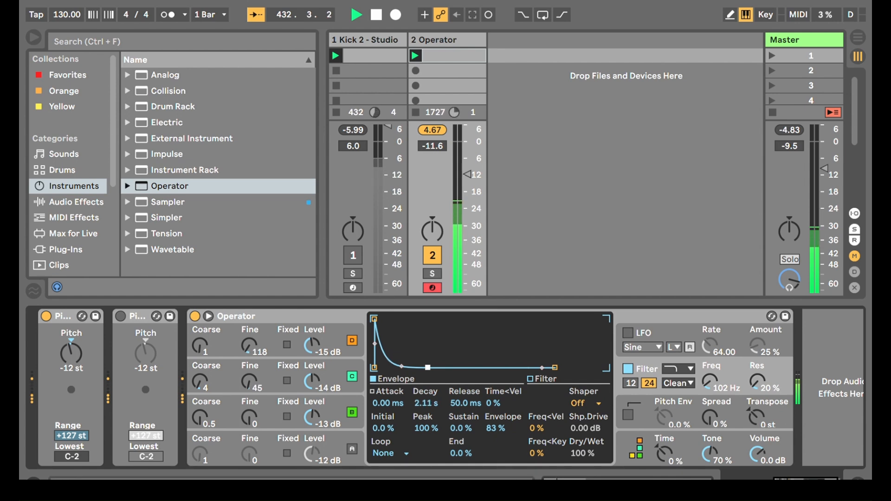
Step: Set oscillator B's coarse to 1 and C's and D's to 0.5, raising D's level to -12 dB and C's to -7.9 dB
drag(201, 417, 201, 407)
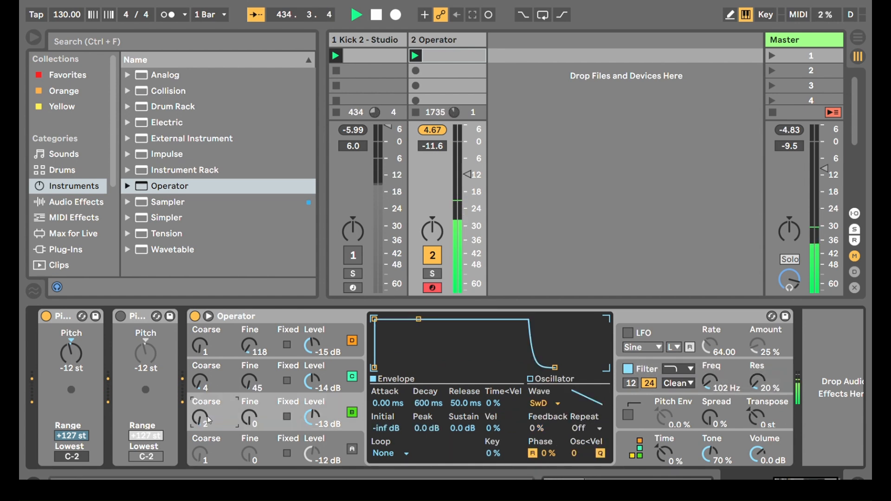
click(204, 382)
drag(208, 388, 208, 386)
drag(233, 335, 233, 344)
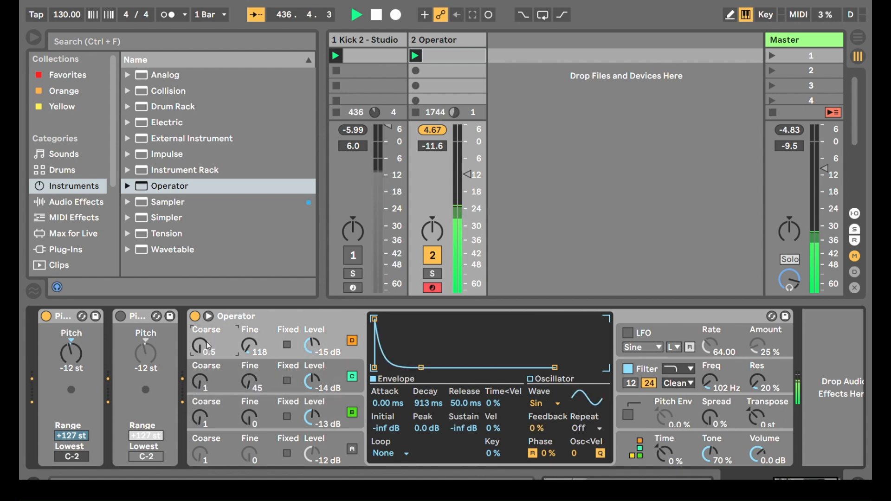
drag(313, 346, 312, 344)
drag(201, 381, 200, 387)
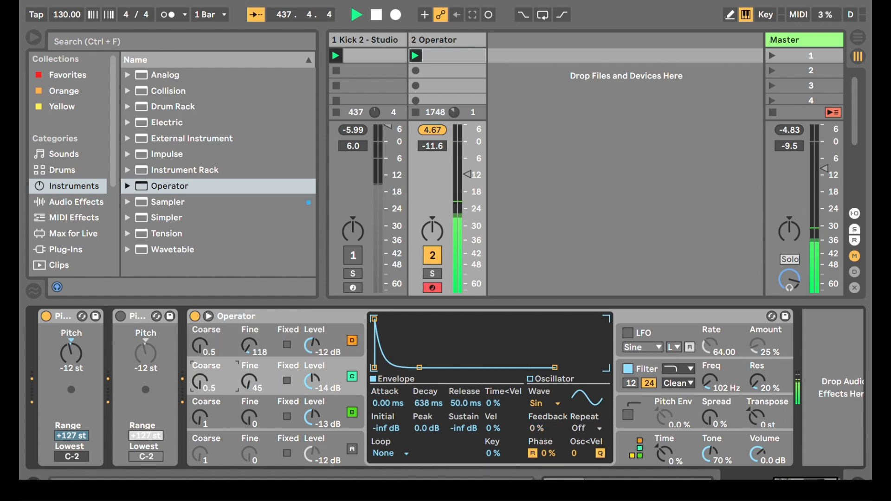
drag(312, 383, 312, 371)
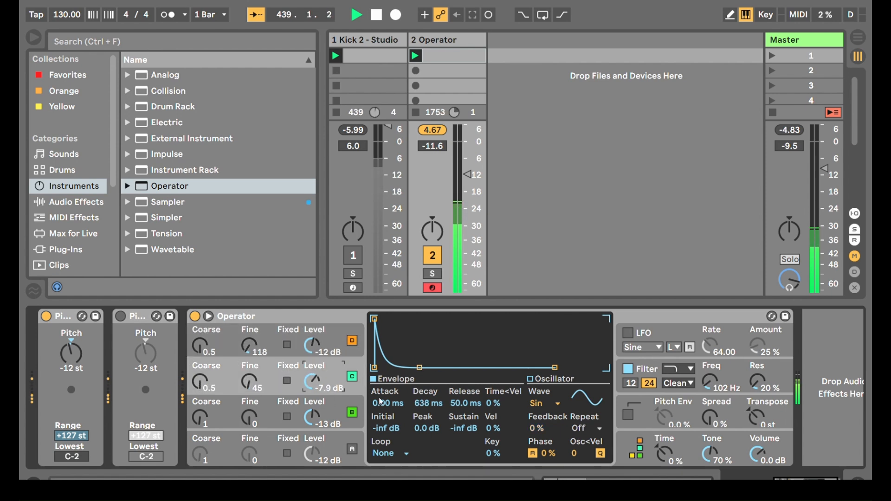
Step: Lengthen the envelope decays to 6.19 s on oscillator C and 1.87 s on D, and set D's coarse to 6
click(327, 410)
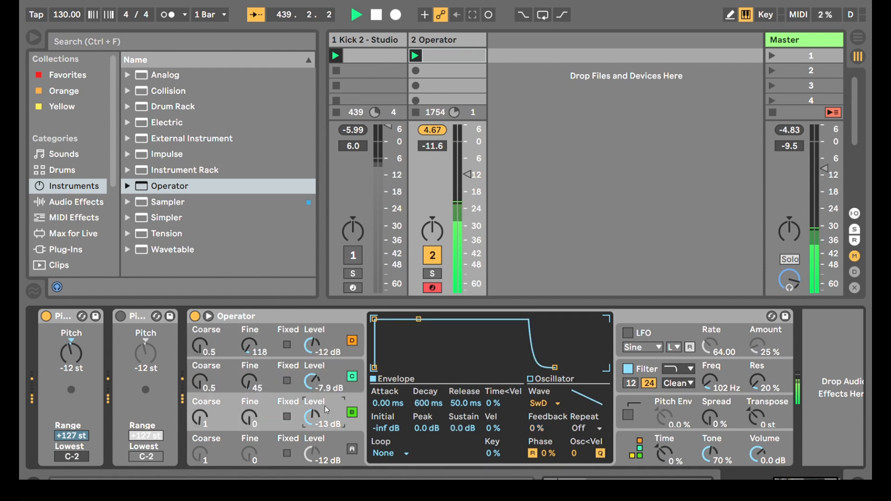
click(346, 363)
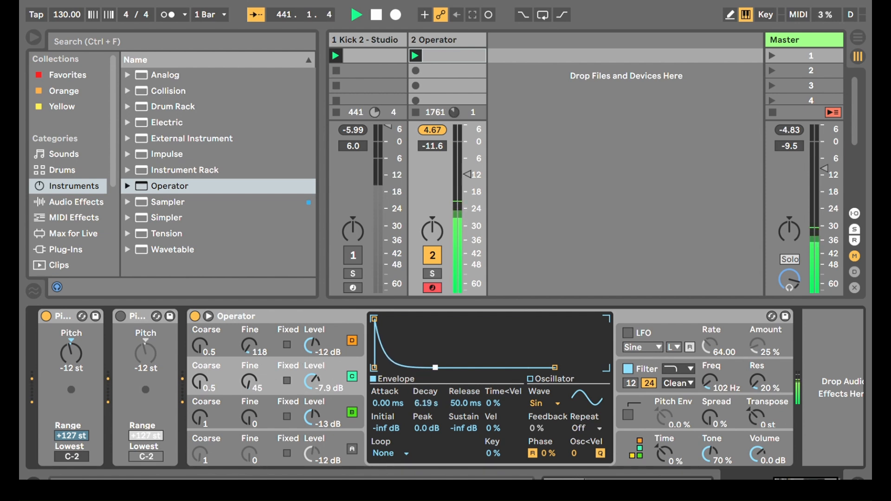
click(342, 335)
drag(422, 368, 427, 368)
drag(201, 345, 200, 335)
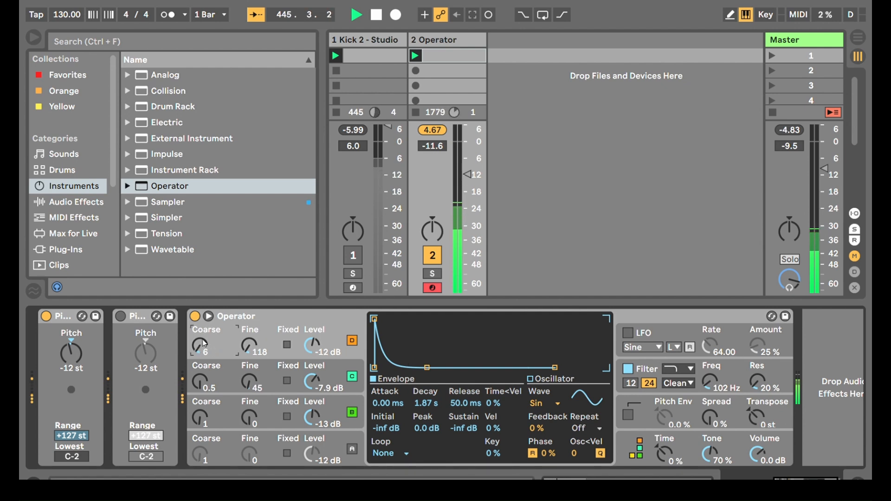
Step: Set oscillator A's waveform to Sin, turn the oscillator on, and set its level to 0.0 dB and coarse to 0.5
click(335, 442)
click(538, 407)
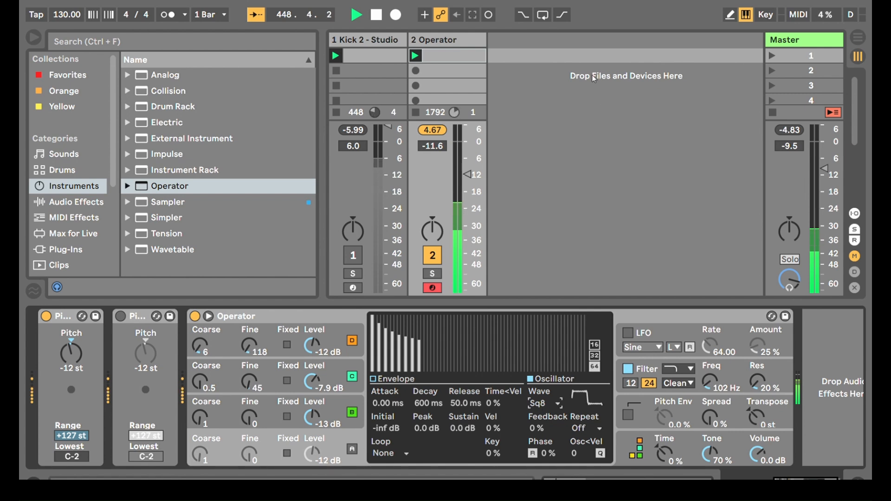
click(554, 122)
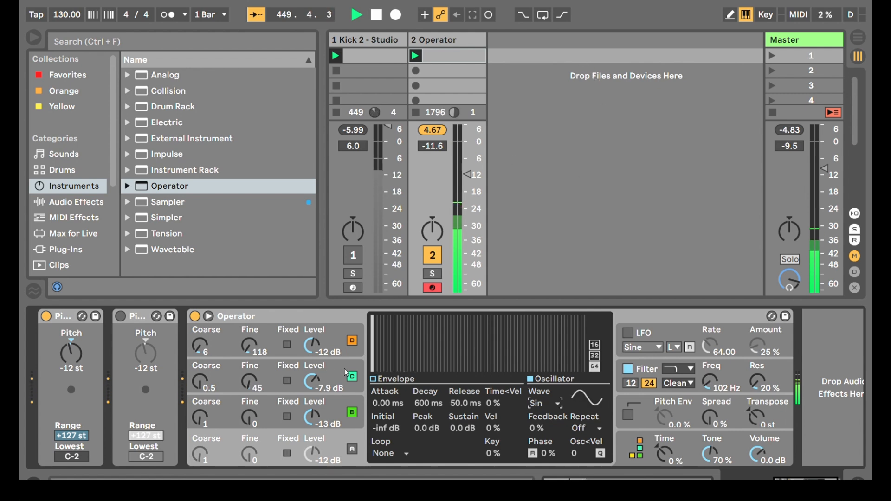
click(664, 434)
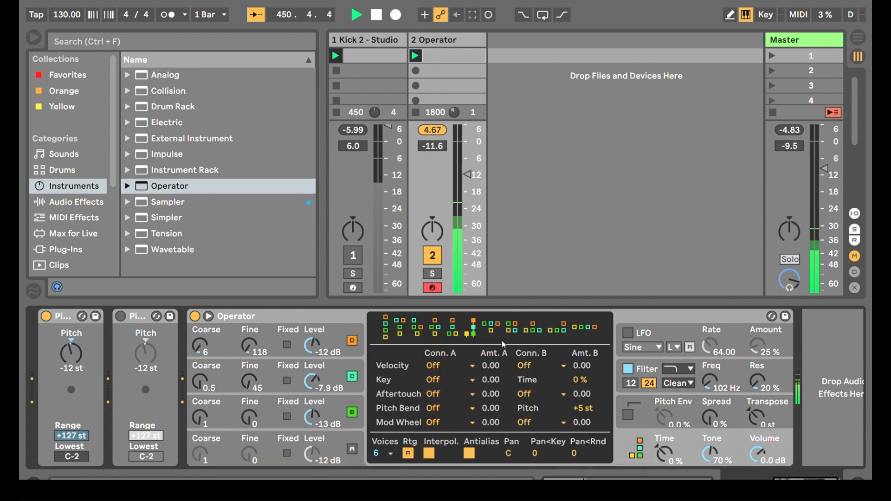
click(352, 449)
drag(313, 456, 312, 443)
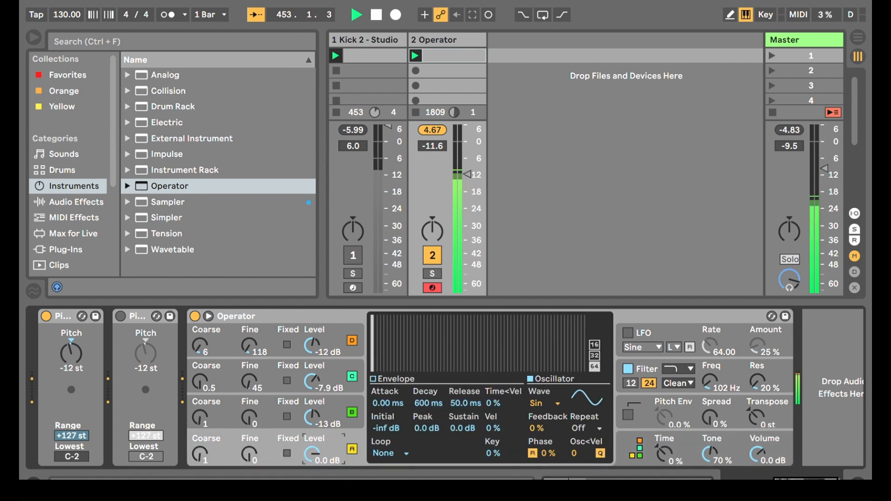
drag(203, 457, 203, 460)
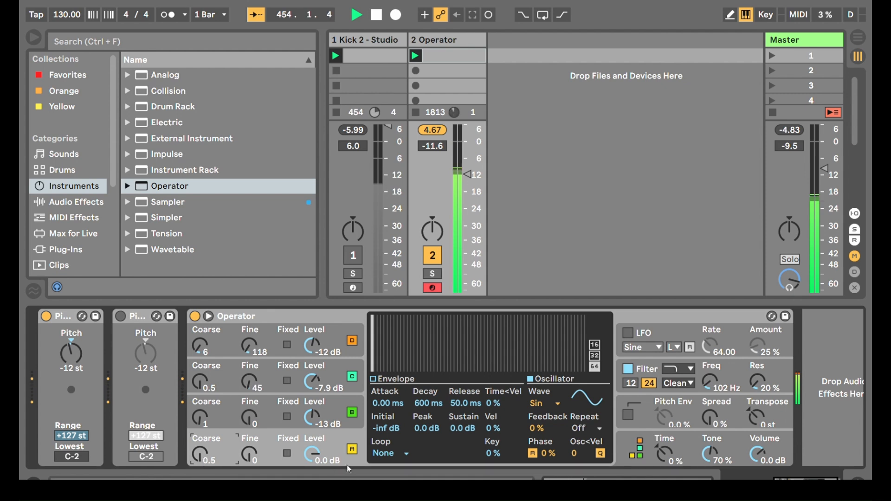
mouse_move(314, 457)
mouse_down()
mouse_move(314, 476)
mouse_move(314, 457)
mouse_up()
Step: Extend the Operator clip's loop to one full bar and shorten its long opening C3 note
click(452, 56)
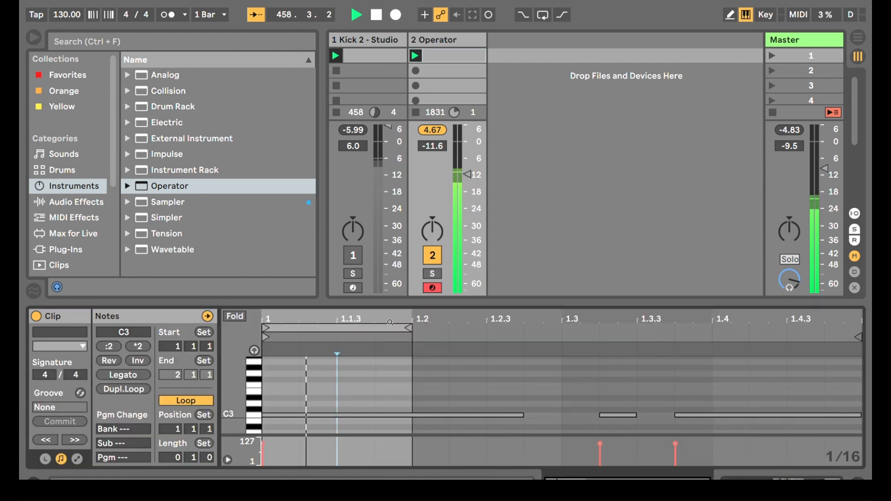
drag(408, 328, 858, 328)
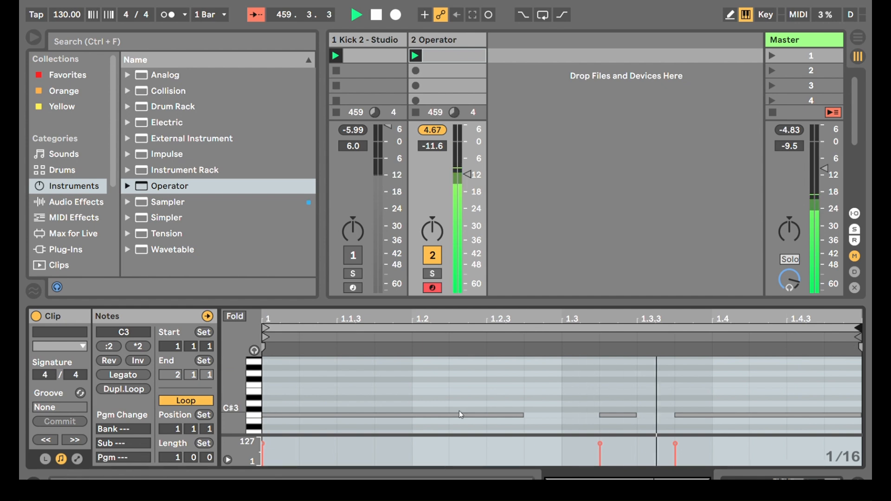
click(446, 410)
double_click(444, 410)
double_click(321, 403)
key(Down)
key(Right)
drag(522, 414, 332, 413)
Step: Add sixteenth notes on C3 and C#3 across the first two beats, stretching the last C3 from 1.2.3 to 1.3
double_click(333, 413)
click(399, 416)
double_click(400, 415)
double_click(472, 415)
double_click(525, 420)
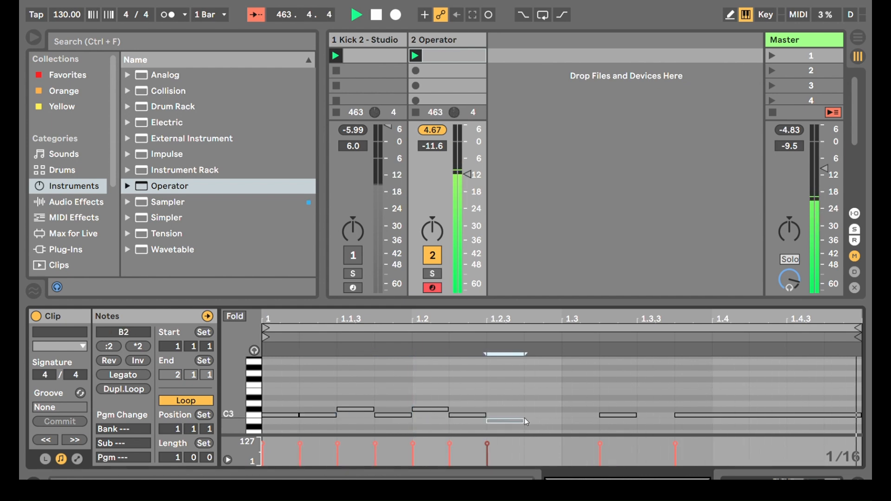
key(Up)
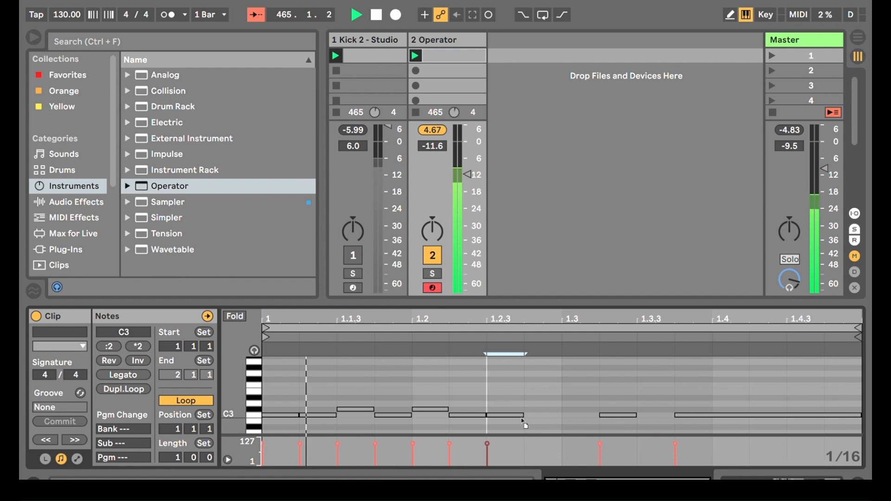
drag(522, 416, 561, 416)
Step: Return to the device view and compare the sound with oscillator A off and on
click(738, 478)
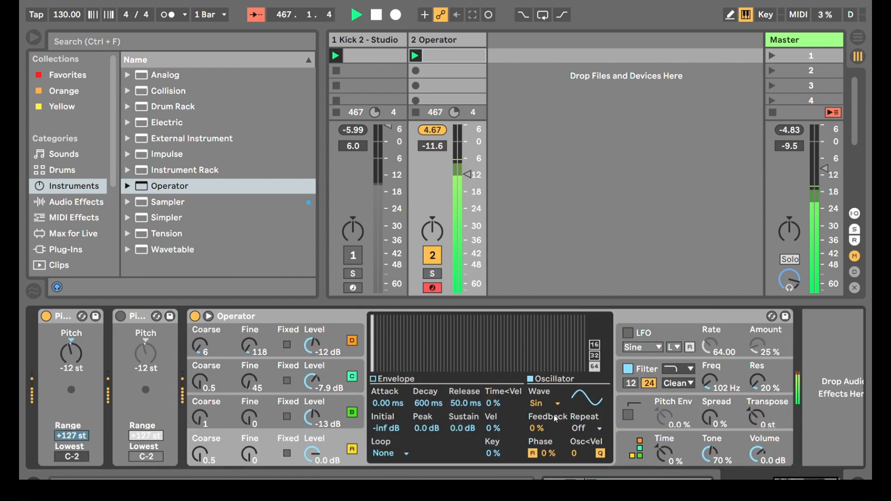
click(353, 450)
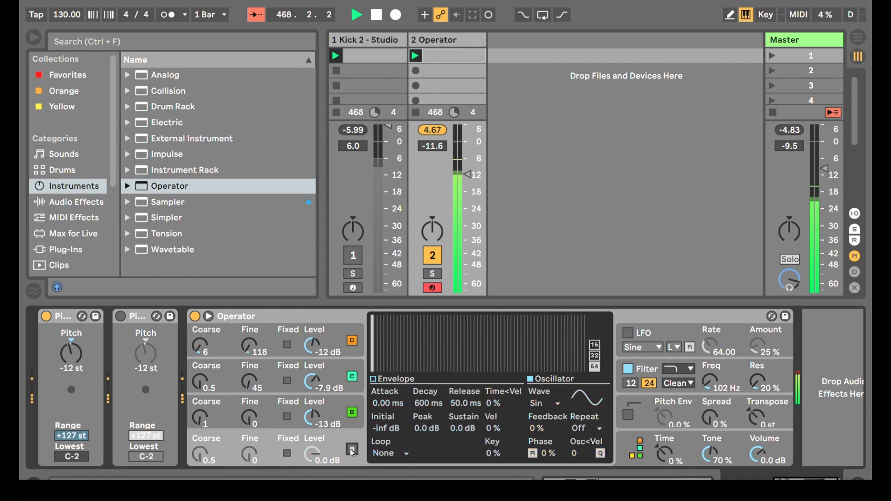
click(352, 450)
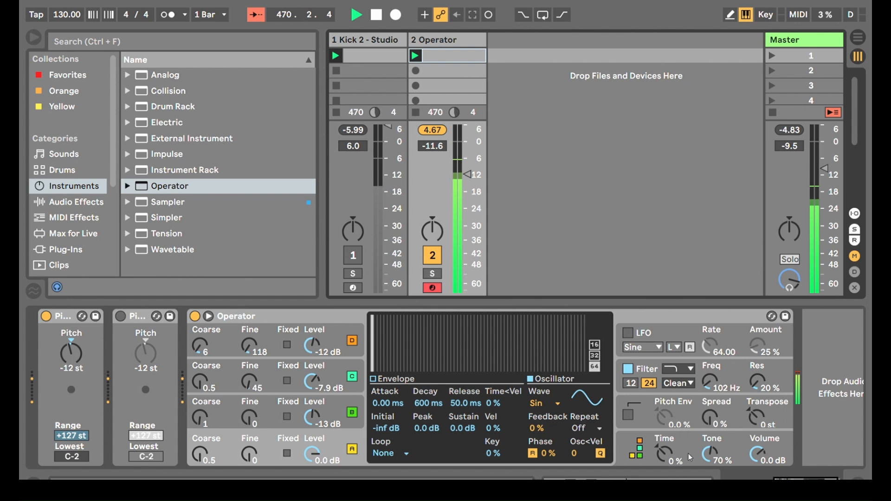
Step: Remove the C3 note at 1.1.2 and move the clip's loop start to the last C3 note near 1.3.4
click(714, 477)
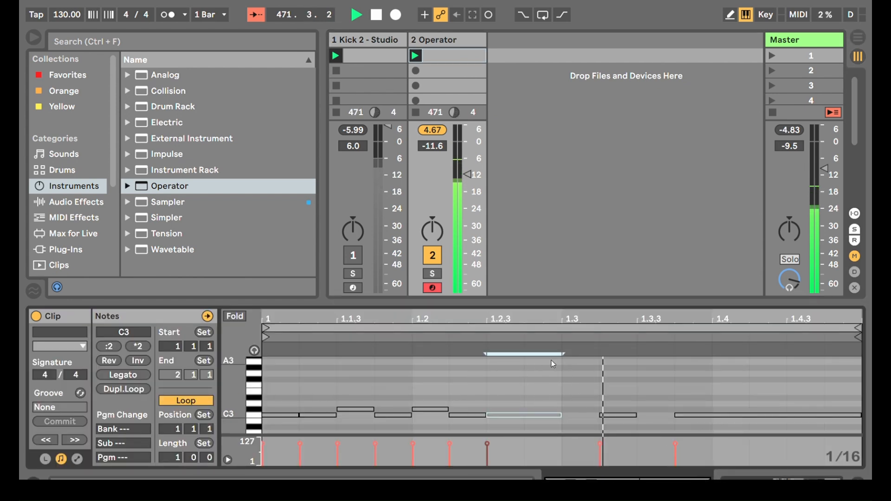
double_click(337, 415)
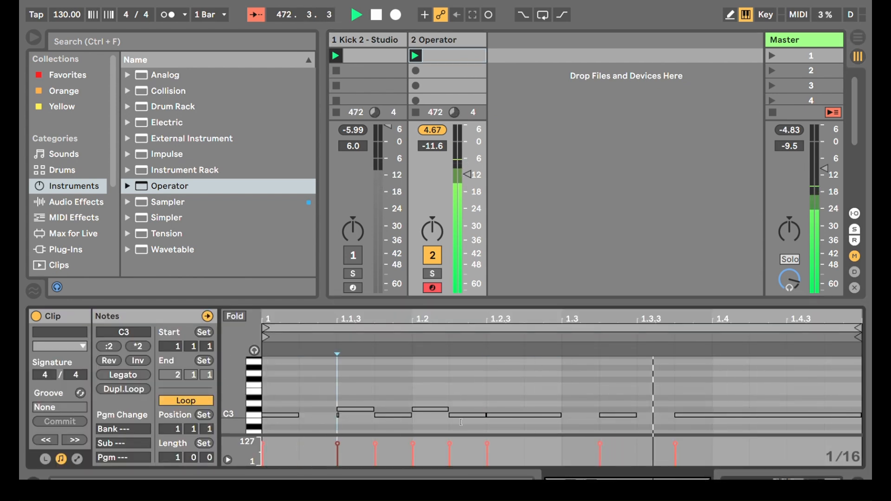
drag(265, 328, 678, 328)
click(734, 477)
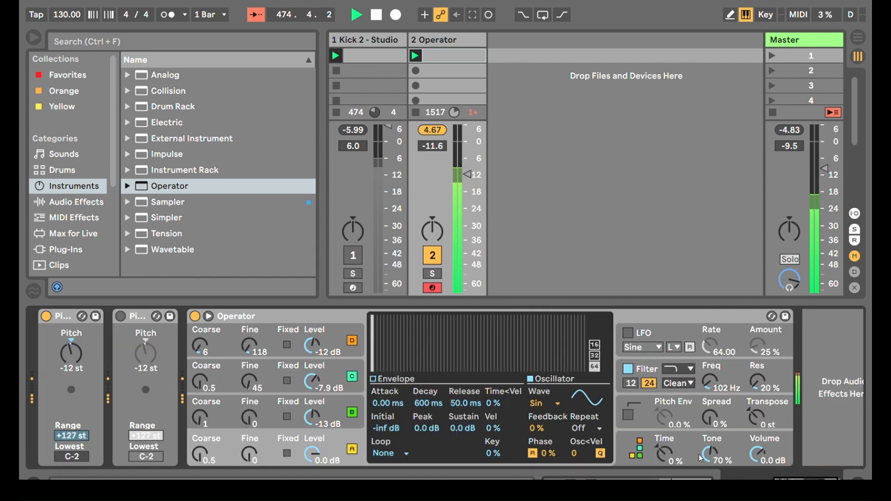
Step: Replace the current device with a fresh Operator and choose the algorithm where oscillators B, C and D all modulate A
click(662, 440)
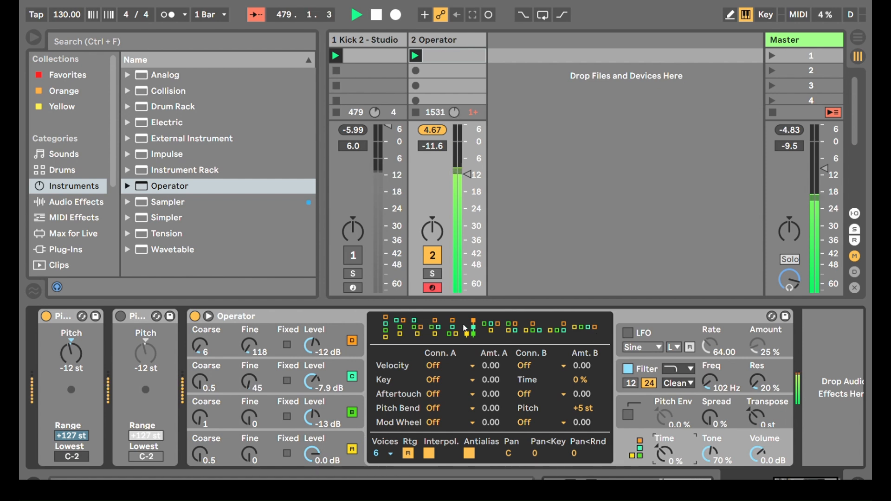
drag(168, 186, 274, 321)
click(493, 329)
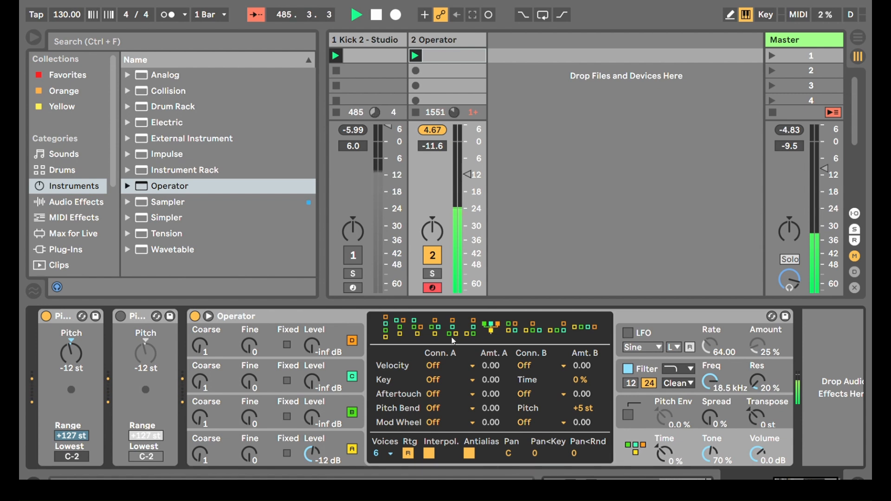
Step: Set oscillator B to -14 dB and fine 65, C to -24 dB and fine 30, and D to -12 dB and fine 85
mouse_move(316, 405)
mouse_down()
mouse_move(315, 385)
mouse_move(316, 404)
mouse_up()
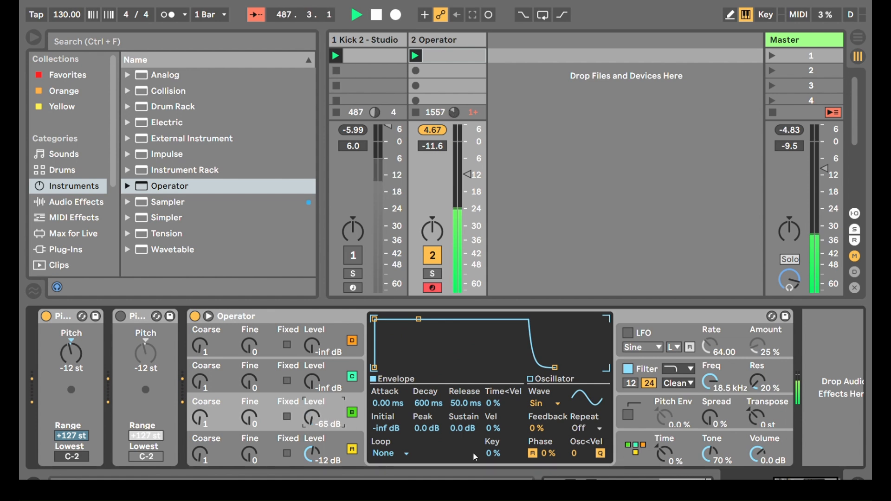
click(645, 435)
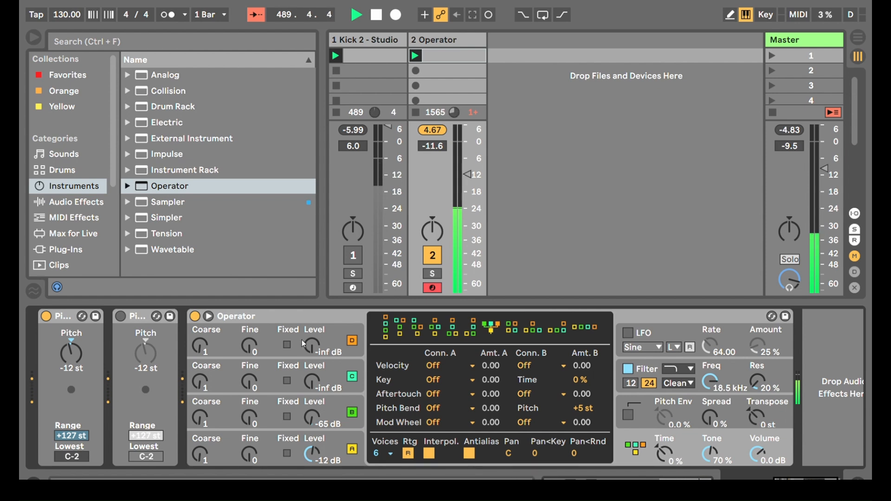
drag(309, 346, 309, 331)
drag(312, 375, 311, 368)
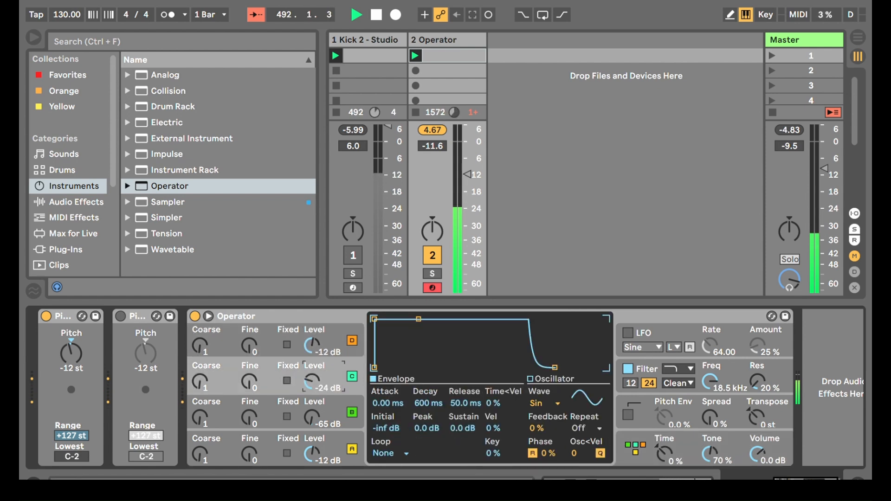
drag(311, 418, 311, 399)
drag(258, 418, 248, 381)
drag(251, 344, 250, 330)
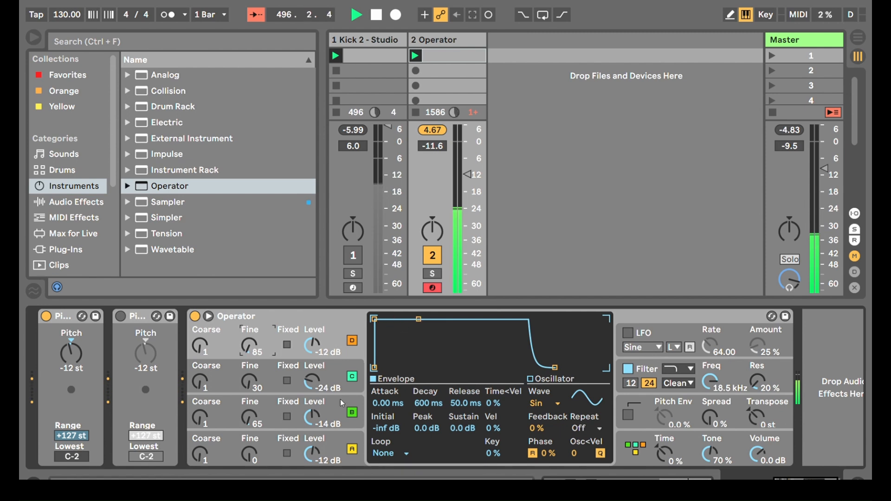
Step: Switch oscillator D's envelope to Loop mode with a 45.9 ms decay and -inf sustain, and raise its coarse tuning
click(344, 436)
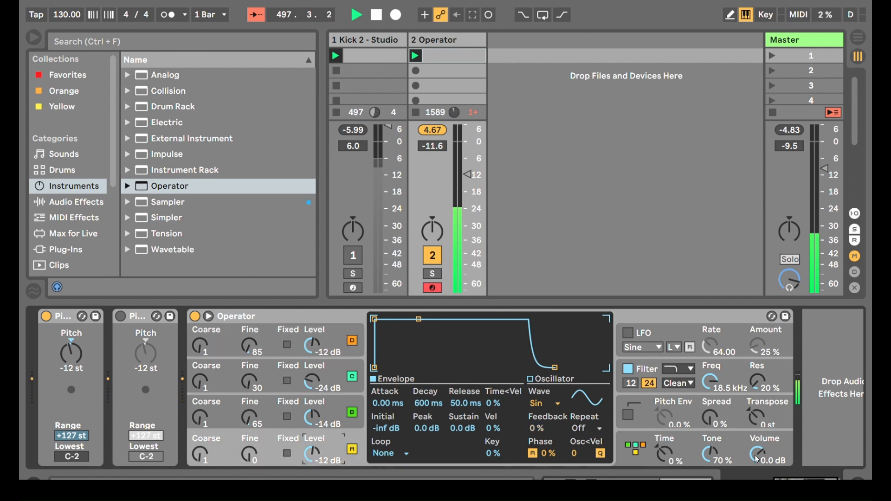
click(641, 464)
click(334, 330)
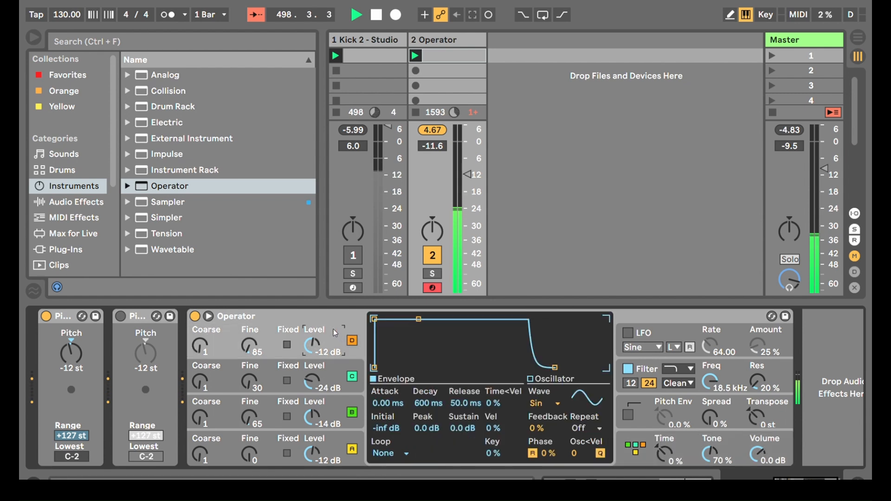
click(389, 412)
drag(419, 319, 400, 367)
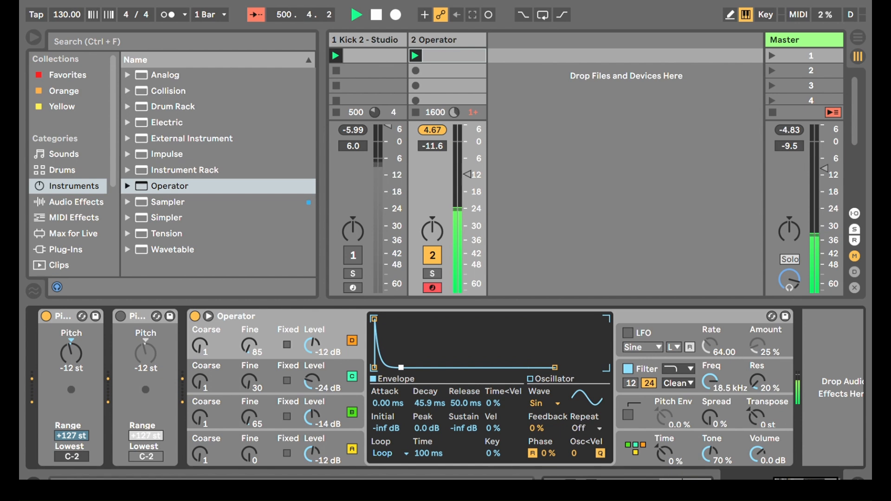
drag(200, 345, 200, 326)
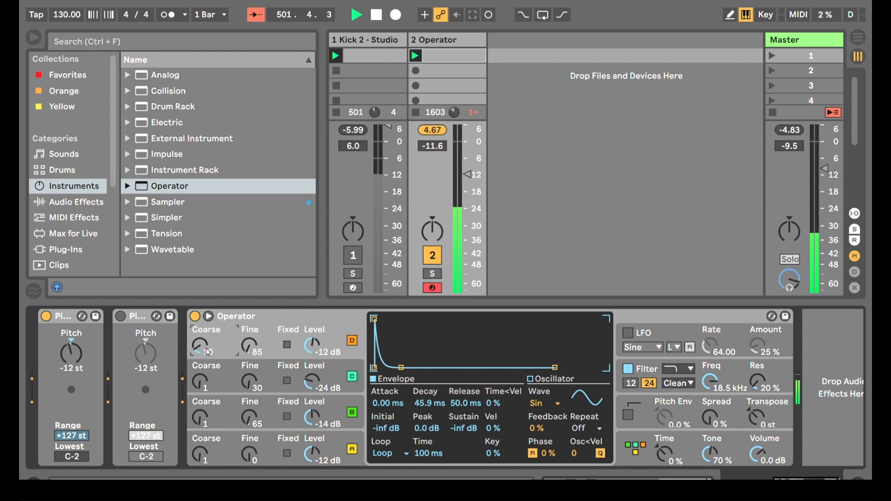
Step: Set oscillator C to coarse 6, fine 75 with a 10.4 ms attack and -inf peak, and oscillator B to coarse 2, fine 130
click(258, 386)
drag(377, 324, 403, 323)
drag(212, 363, 211, 350)
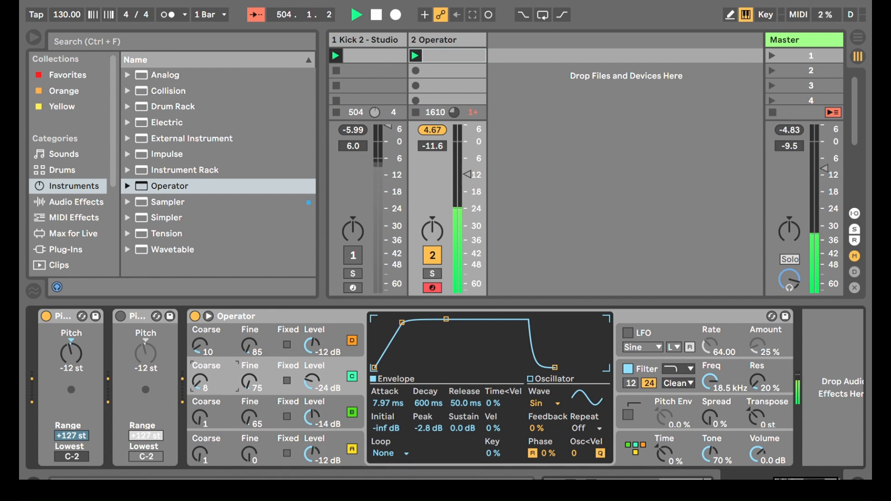
drag(402, 322, 403, 367)
click(322, 411)
drag(251, 416, 200, 408)
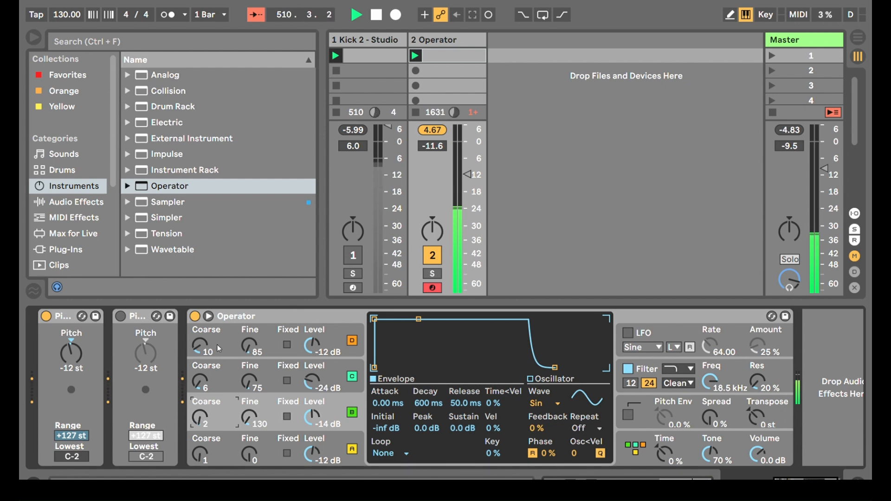
Step: Review the settings and envelopes of oscillators D, C and B, and view the algorithm selection
click(341, 332)
click(333, 369)
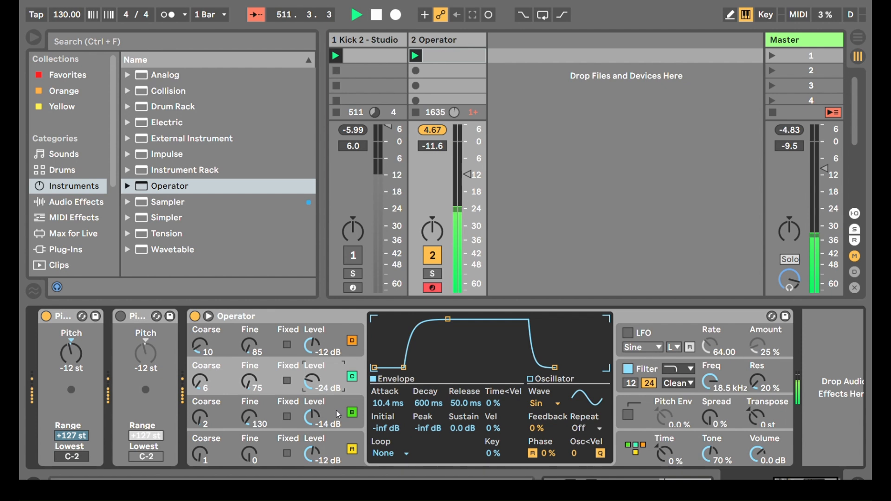
click(337, 413)
click(336, 349)
click(339, 386)
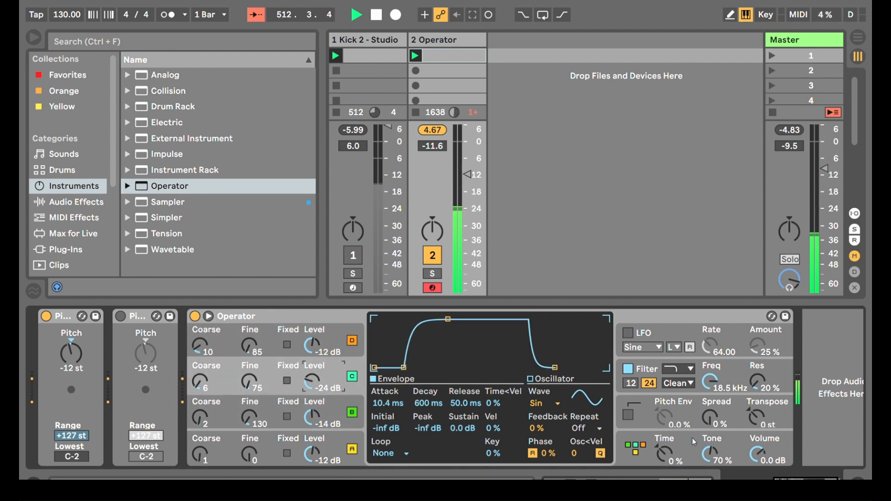
click(693, 441)
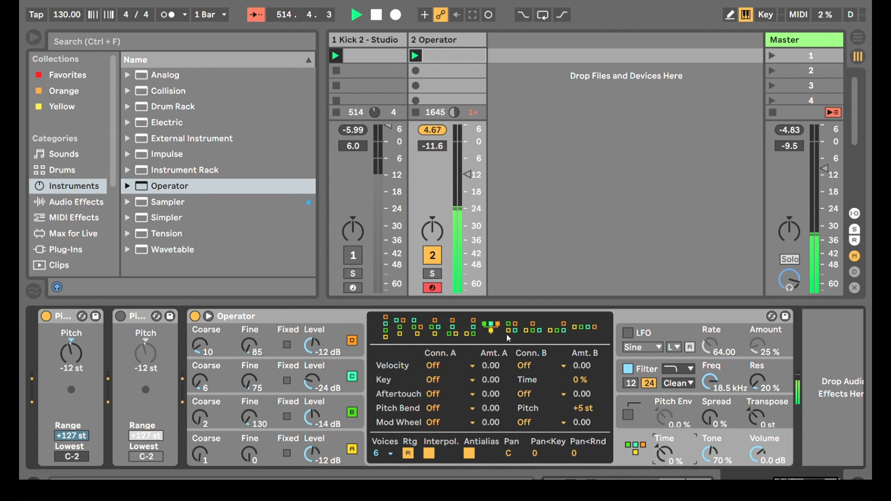
Step: Turn off oscillators B, C and D so that only carrier A sounds
click(353, 412)
click(352, 377)
click(353, 340)
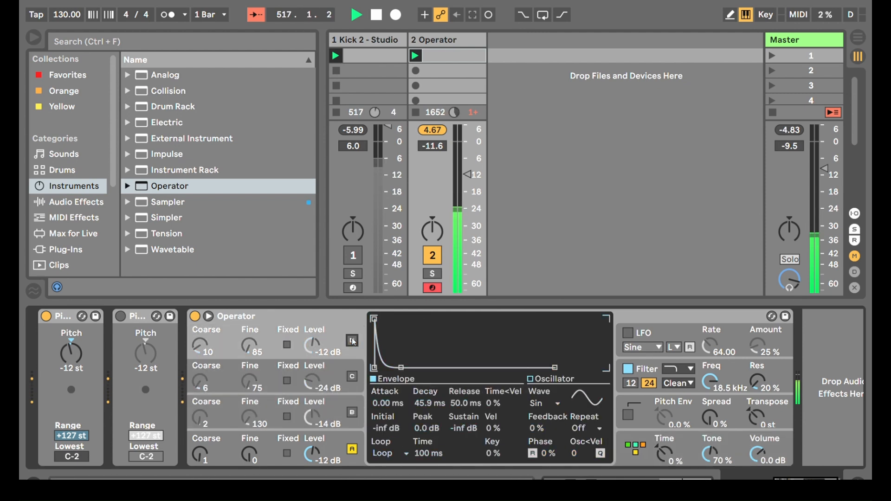
Step: Replace the device with a fresh Operator and choose the algorithm with two parallel pairs, B modulating A and D modulating C
drag(157, 187, 300, 314)
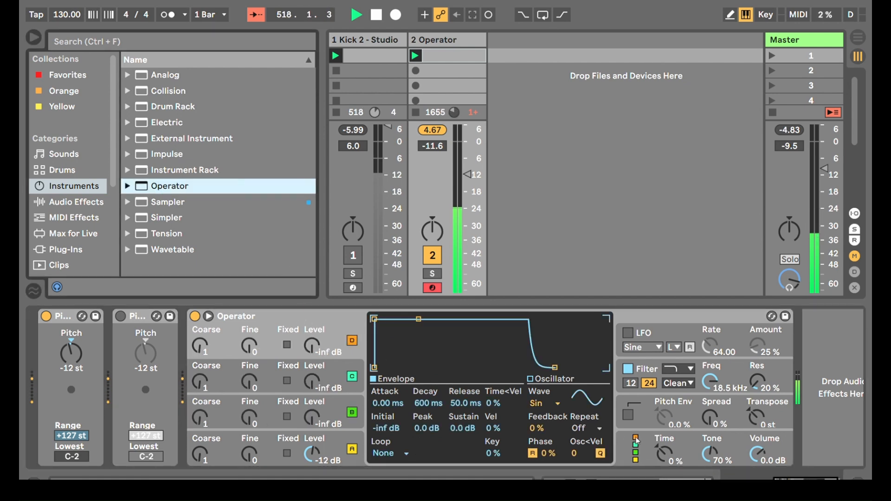
click(648, 437)
click(513, 327)
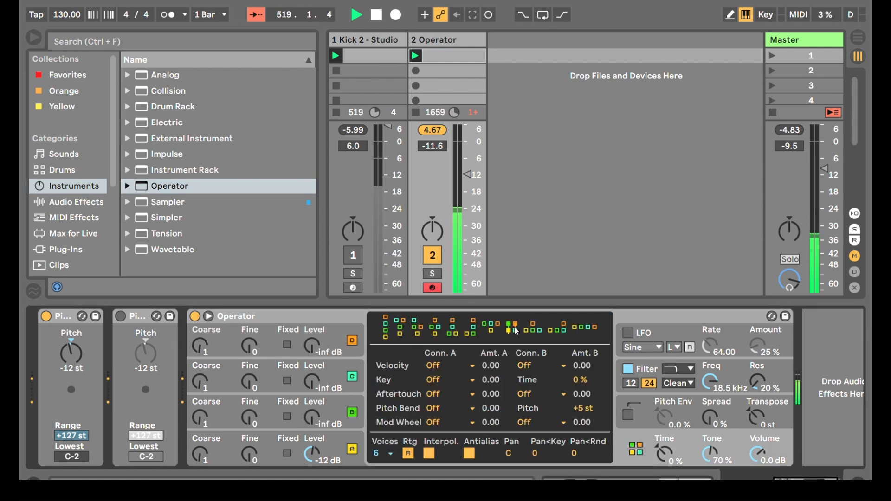
Step: Turn off oscillators B and D, and raise oscillator C's level to -10 dB
click(354, 414)
click(352, 341)
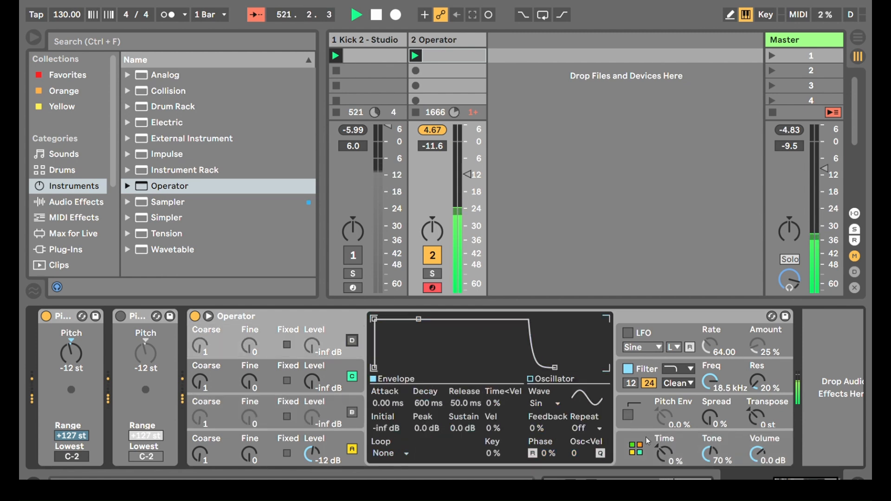
click(463, 326)
drag(315, 385, 316, 371)
click(653, 439)
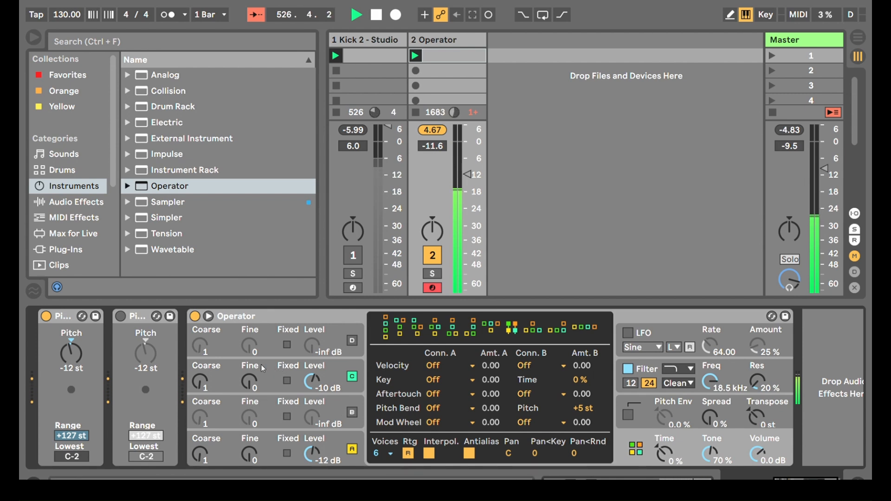
Step: Tune oscillator C to fine 83 and oscillator A to coarse 0.5, fine 963, and turn off the first Pitch device
drag(246, 388, 246, 376)
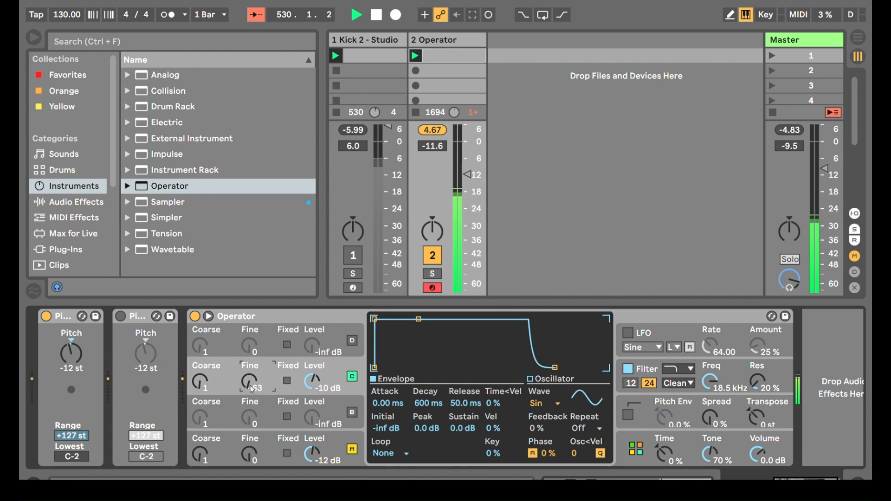
drag(250, 459, 250, 443)
drag(200, 457, 197, 464)
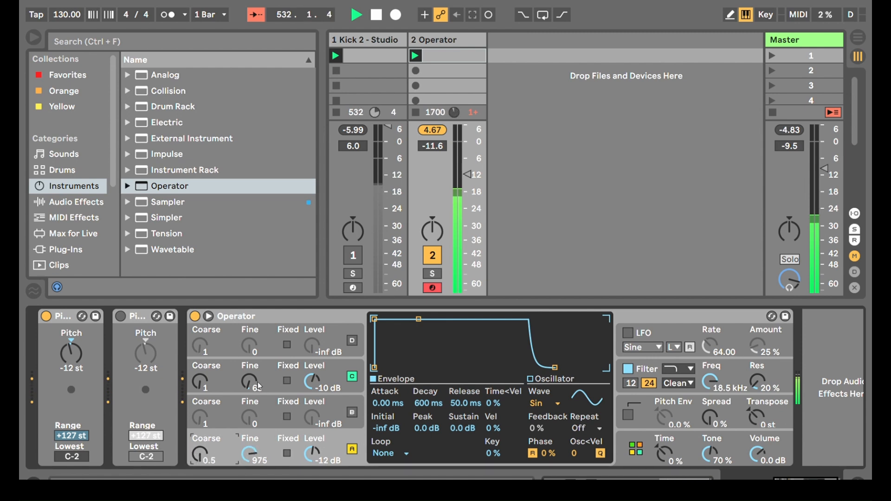
click(46, 316)
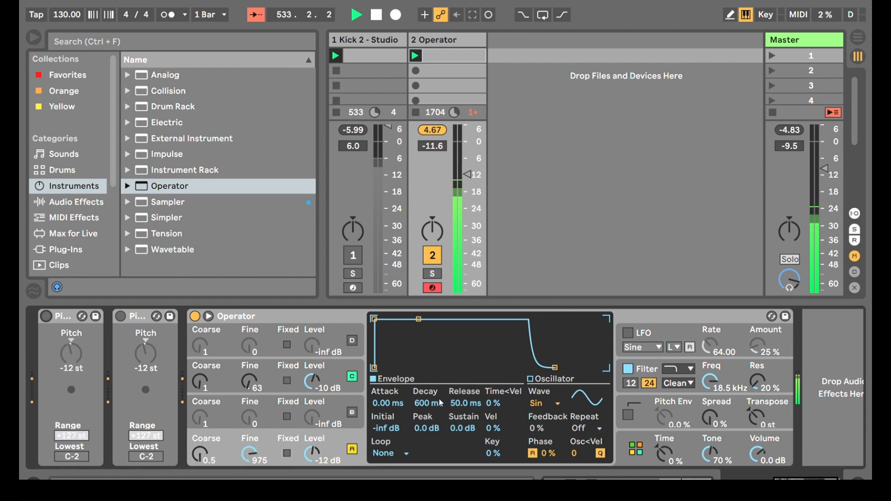
drag(249, 382, 249, 372)
drag(256, 441, 255, 451)
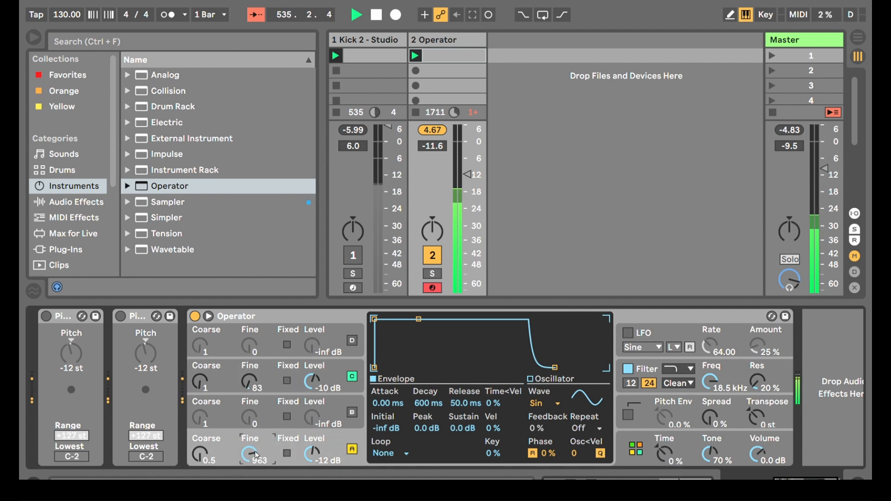
Step: Show the algorithm selection and turn on both Pitch devices ahead of Operator
click(327, 331)
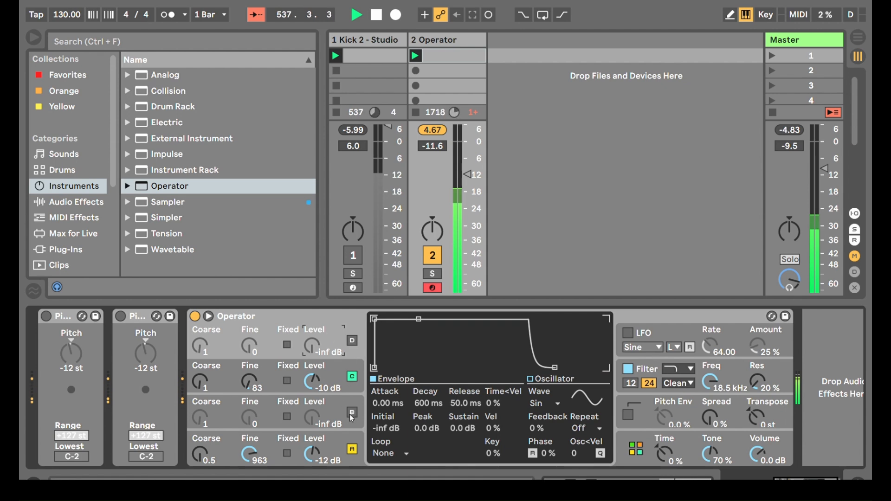
click(637, 447)
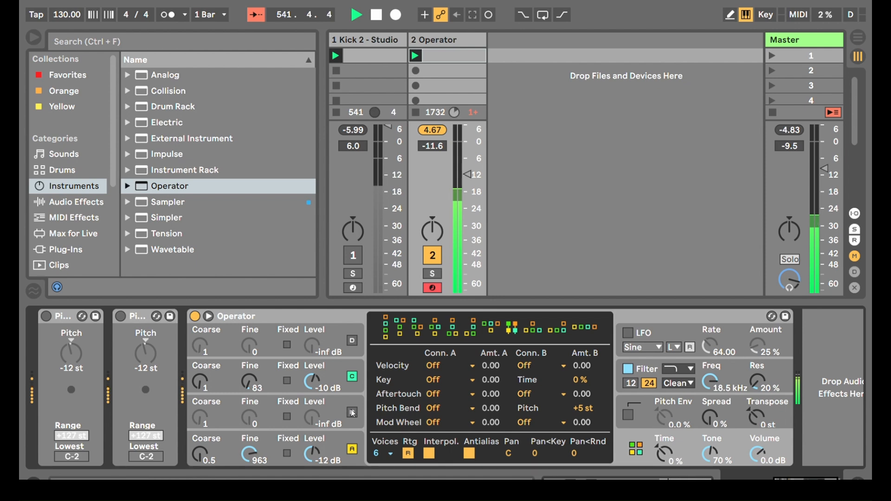
click(120, 316)
click(46, 316)
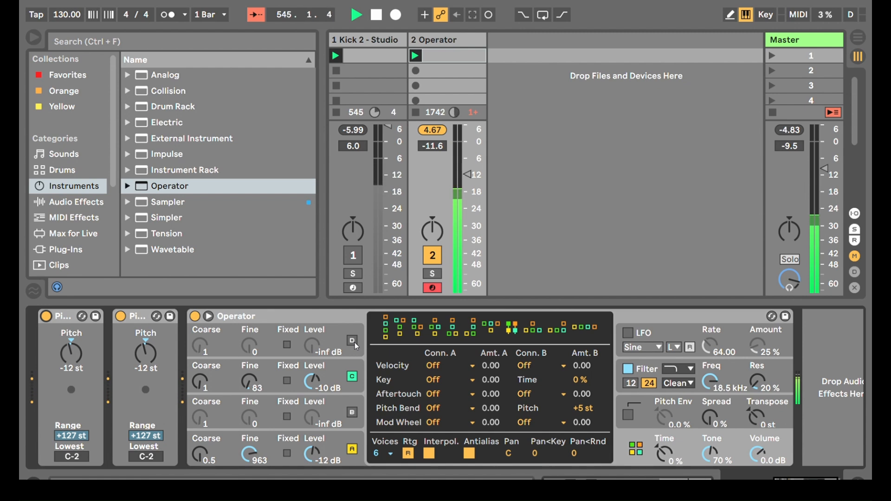
Step: Switch the filter circuit to OSR with 12.9 dB of drive, and turn off the second Pitch device
click(655, 369)
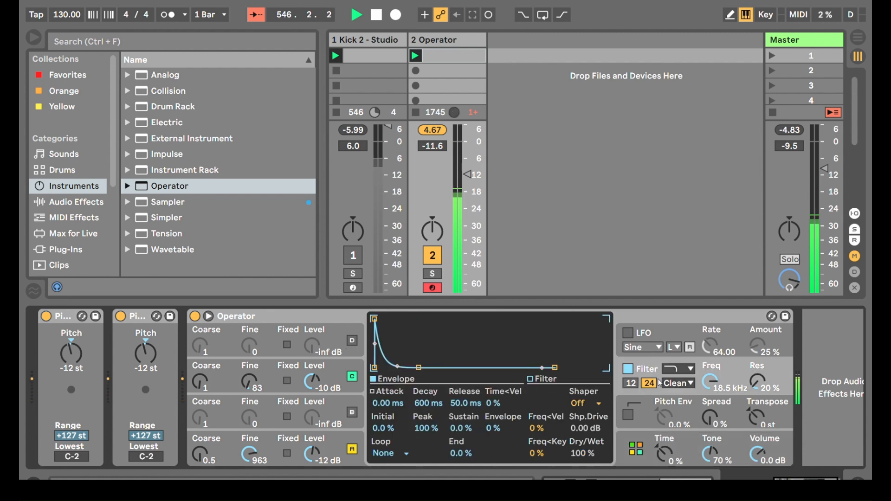
click(676, 408)
drag(544, 403, 545, 364)
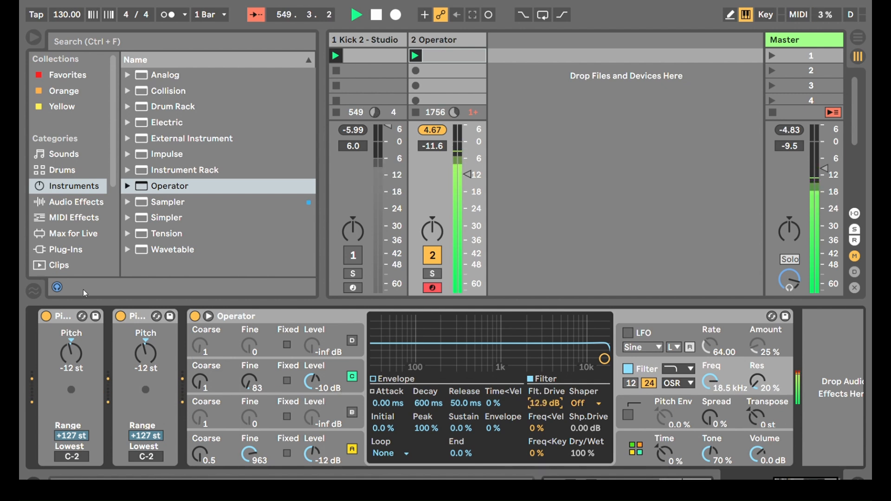
click(120, 316)
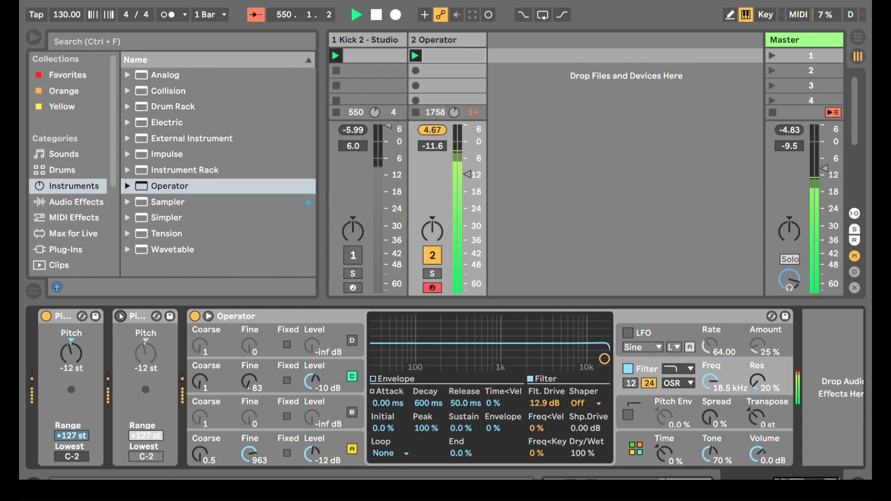
Step: Turn on oscillator B at -27 dB and coarse 6, with a 41.9 s decay and -inf sustain
click(352, 412)
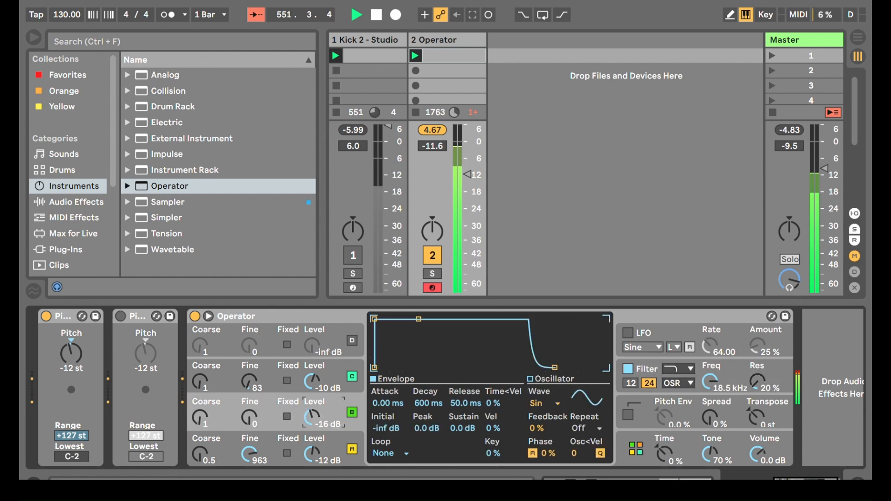
drag(418, 319, 449, 367)
mouse_move(200, 417)
mouse_down()
mouse_move(200, 399)
mouse_move(200, 408)
mouse_up()
drag(312, 417, 311, 427)
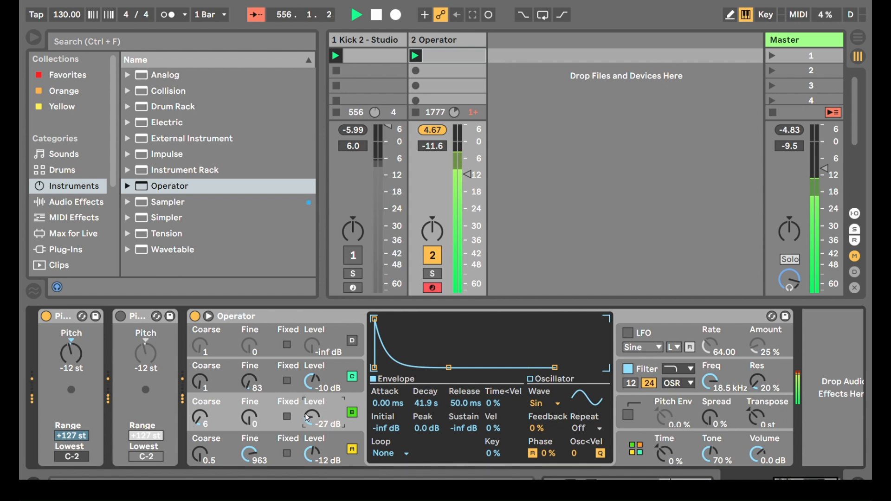
Step: Turn on oscillator D at -13 dB with coarse 0.5 and fine 125, and set oscillator B's fine tuning to 60
drag(312, 345, 312, 332)
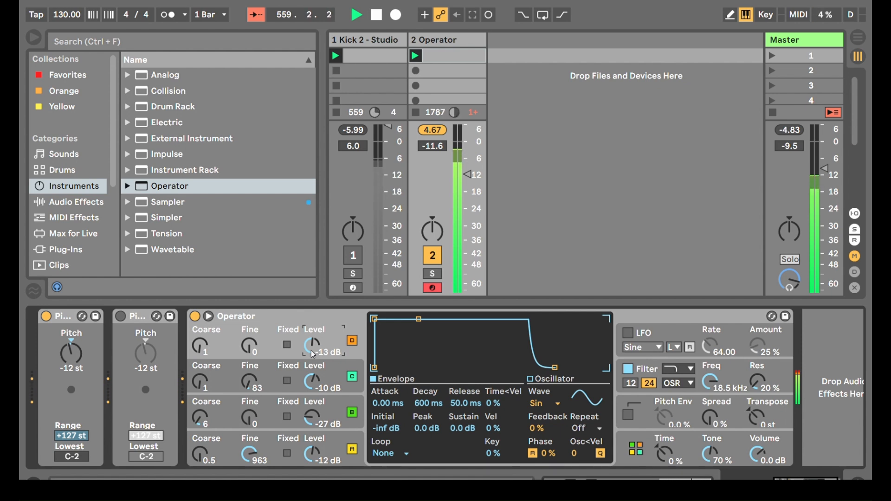
click(345, 373)
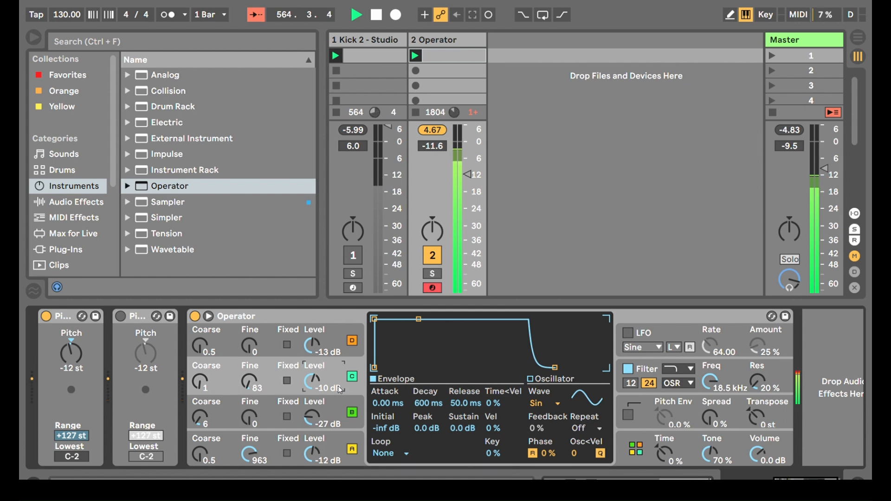
drag(250, 346, 249, 315)
mouse_move(249, 417)
mouse_down()
mouse_move(249, 387)
mouse_move(249, 402)
mouse_up()
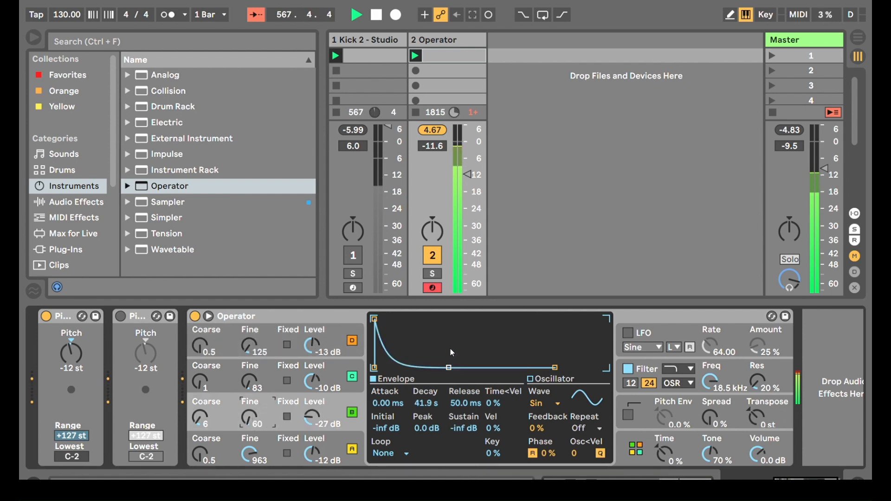
Step: Replace the device with a fresh Operator using the algorithm where oscillator D modulates A, B and C
click(645, 453)
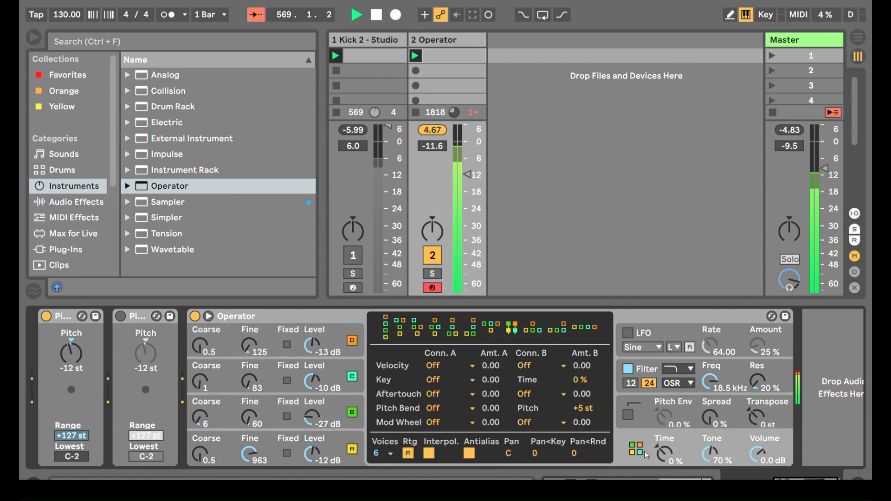
click(533, 328)
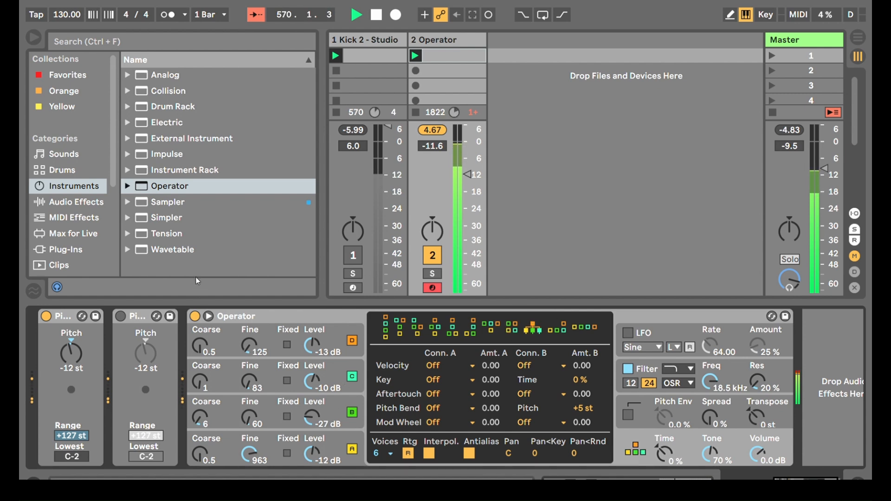
drag(166, 187, 529, 332)
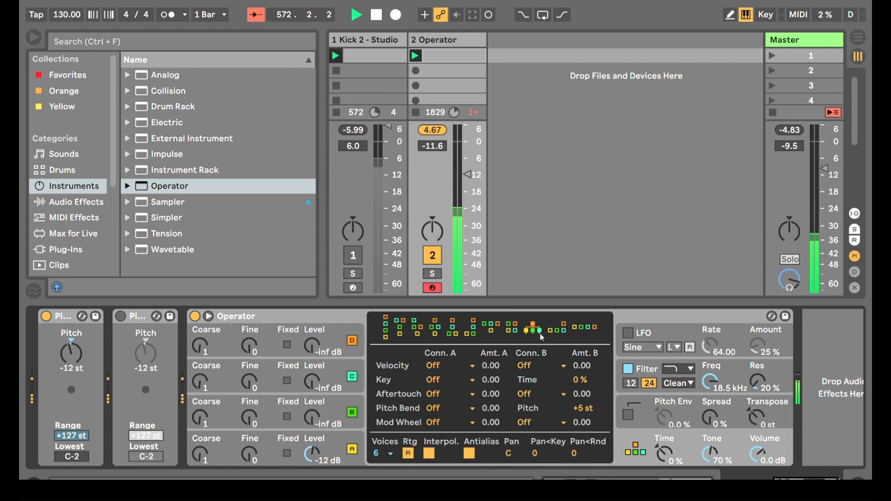
Step: Turn off oscillator D, and set oscillator C to -12 dB and oscillator B to -14 dB
click(353, 342)
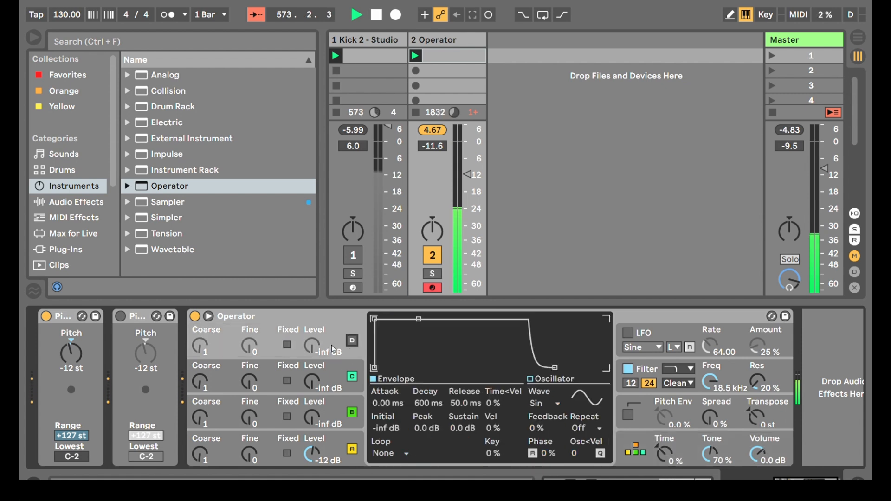
drag(316, 384, 316, 362)
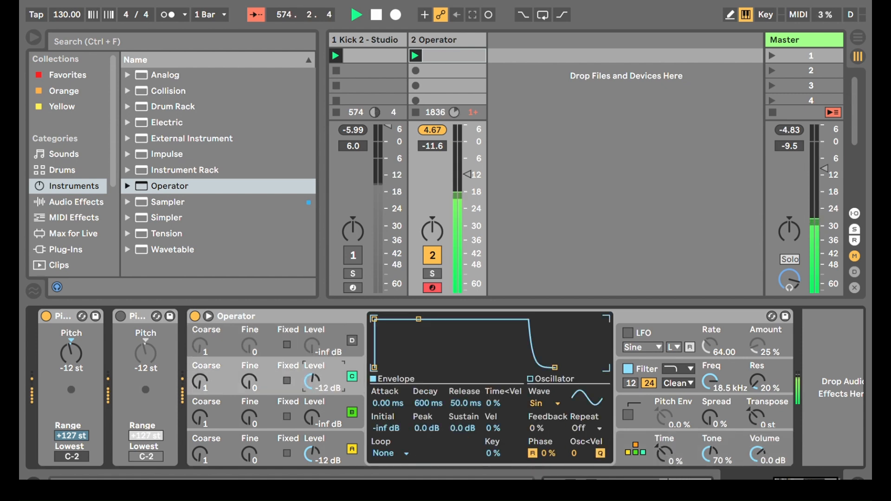
drag(316, 422, 316, 414)
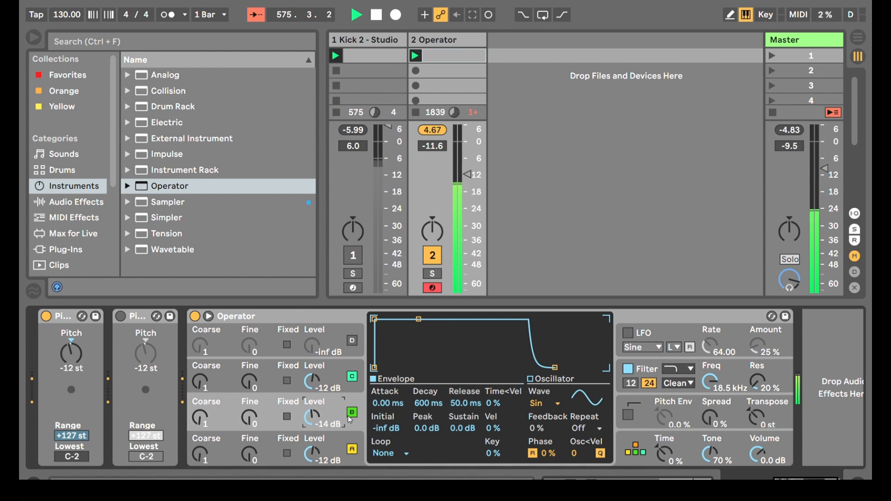
Step: Switch oscillators A, B and C to the SwD waveform, and set oscillator B's level to -13 dB
click(543, 406)
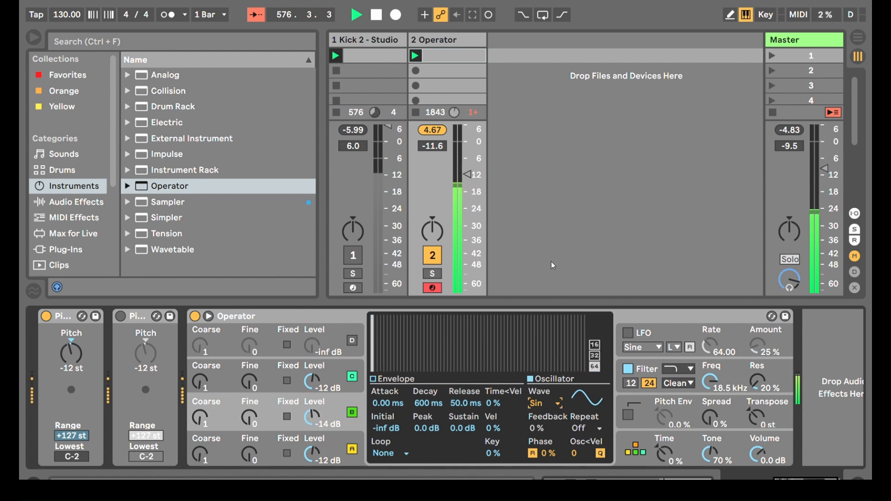
click(561, 244)
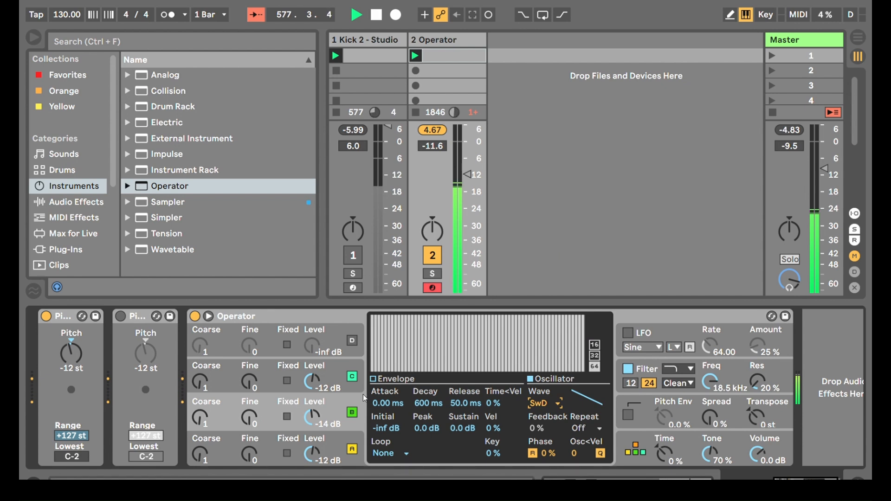
click(342, 444)
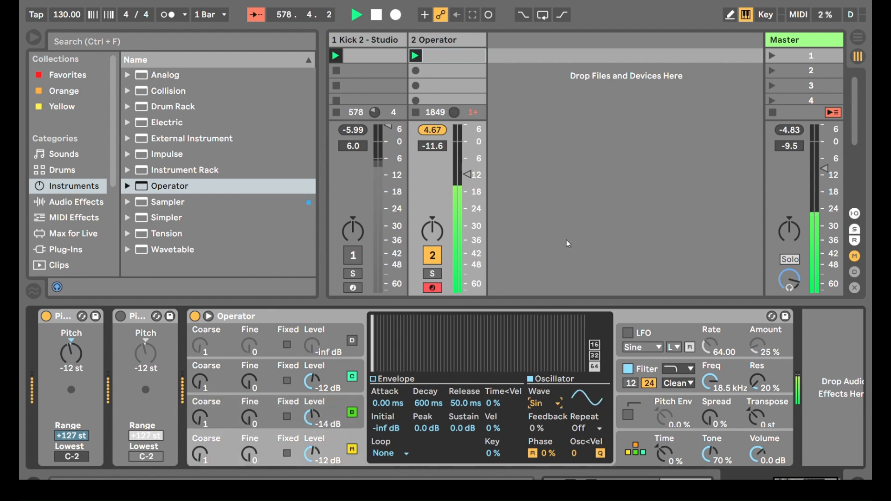
click(321, 381)
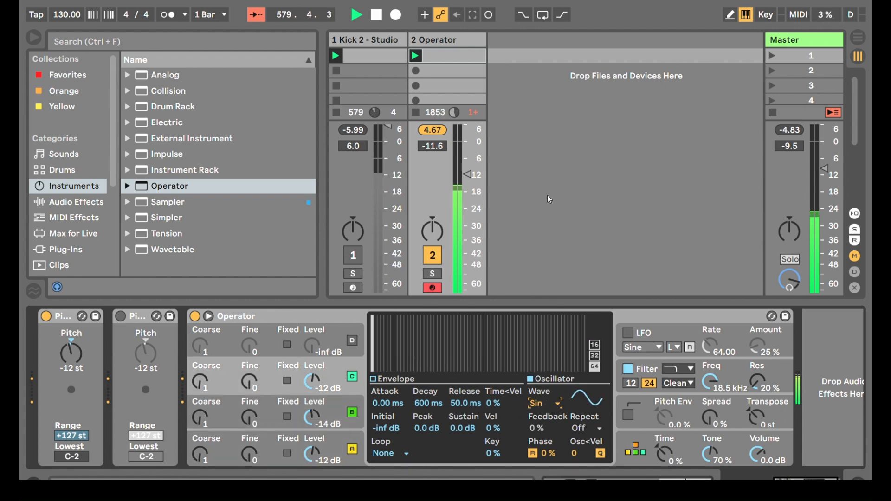
click(659, 444)
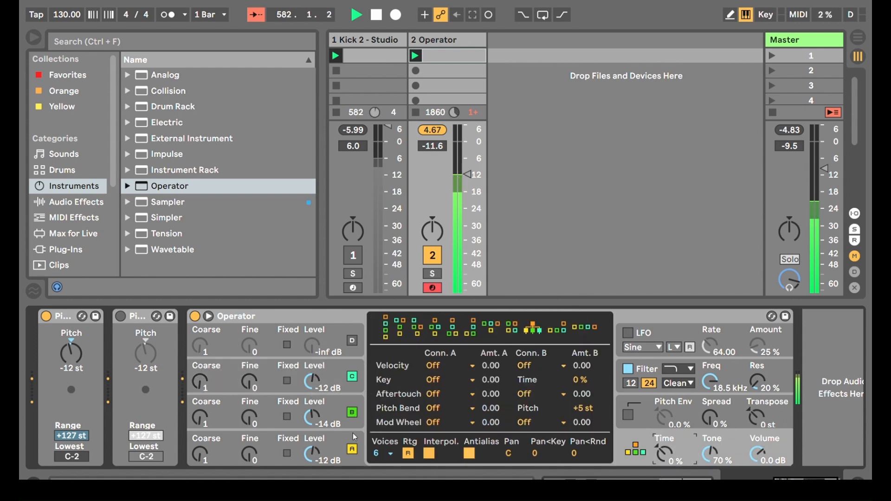
drag(318, 422, 319, 420)
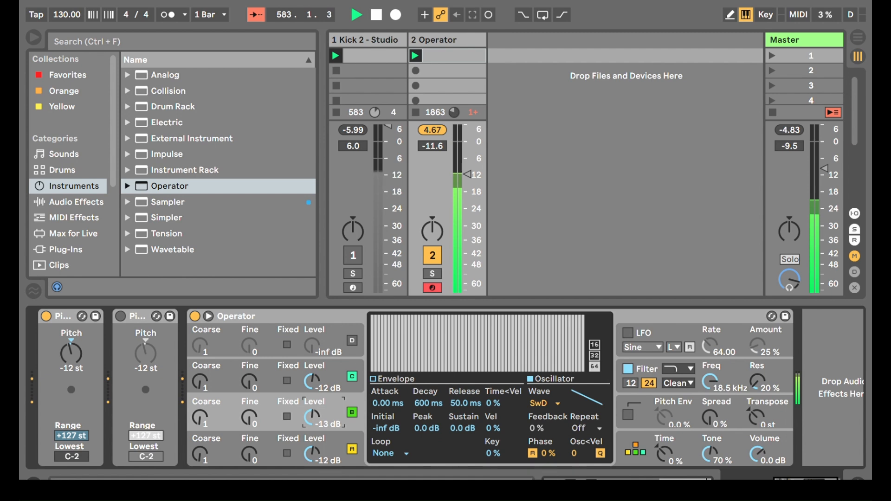
click(658, 446)
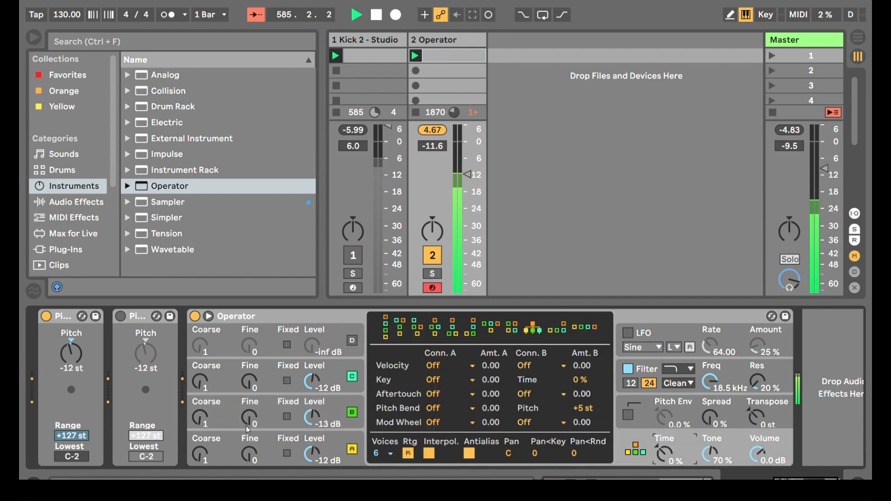
Step: Set oscillator C's fine tuning to 68, and oscillator A to coarse 0.5 with fine 930
drag(251, 389, 251, 384)
drag(251, 456, 250, 432)
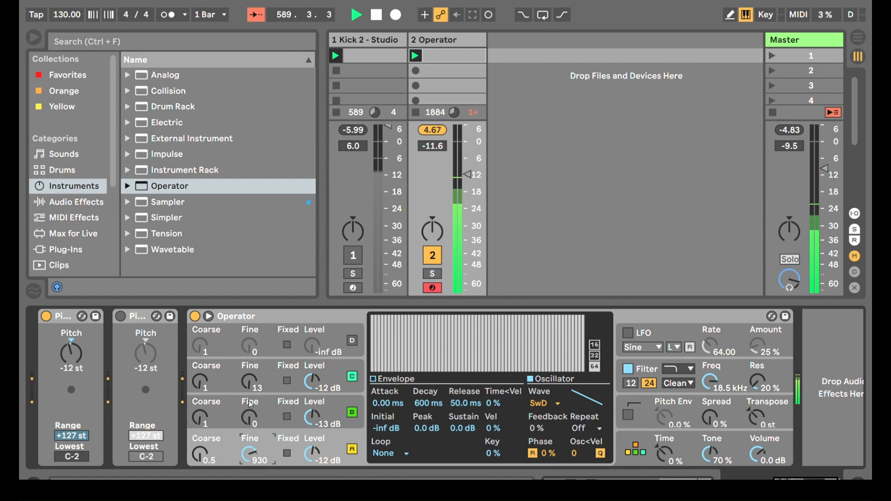
mouse_move(250, 384)
mouse_down()
mouse_move(250, 364)
mouse_move(249, 386)
mouse_up()
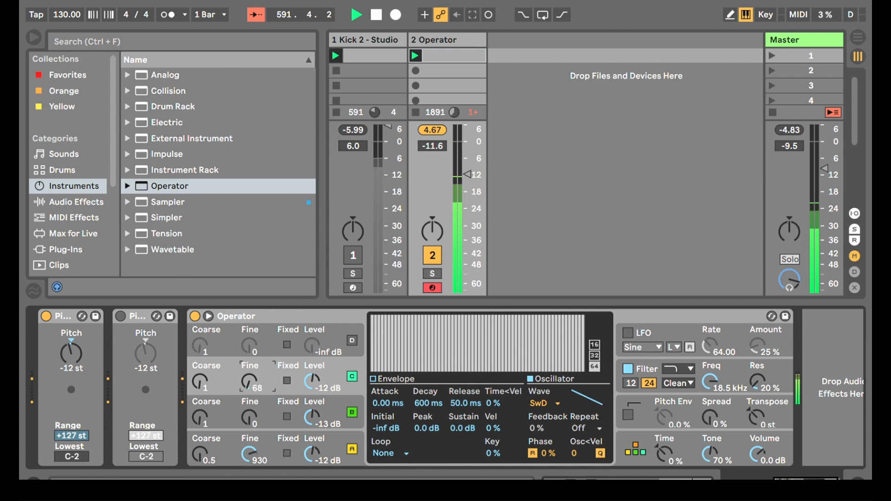
Step: Adjust oscillator A's fine tuning to 940 and oscillator C's to 60
drag(250, 452, 255, 445)
key(Up)
key(Up)
key(Up)
key(Down)
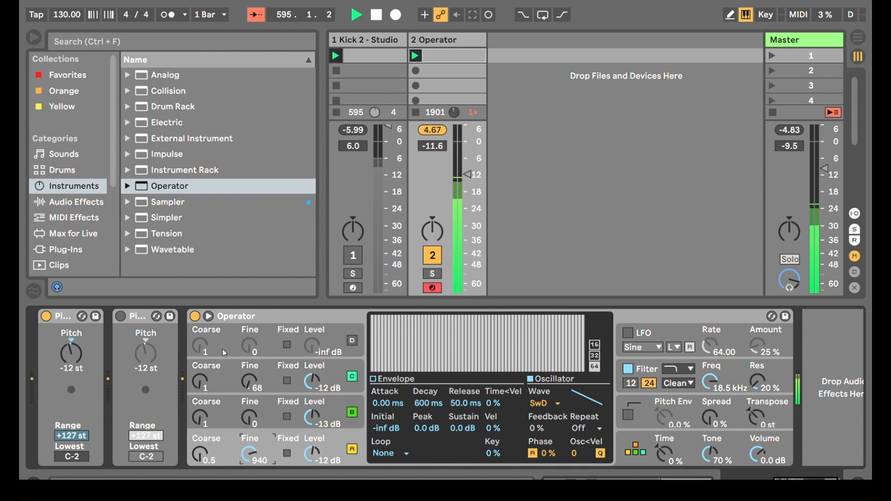
drag(254, 376, 255, 379)
key(Down)
key(Down)
key(Down)
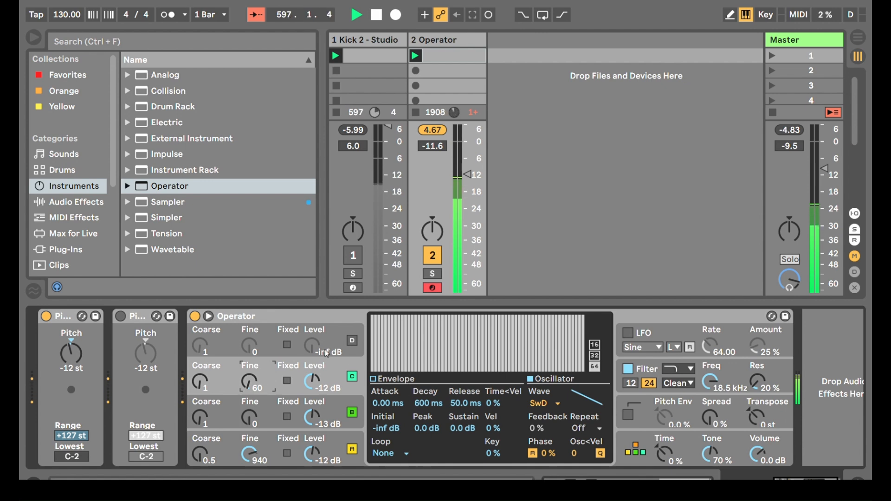
Step: Turn on oscillator D with coarse 0.5 and set its level to -21 dB
click(352, 340)
drag(311, 347, 311, 328)
drag(192, 341, 192, 345)
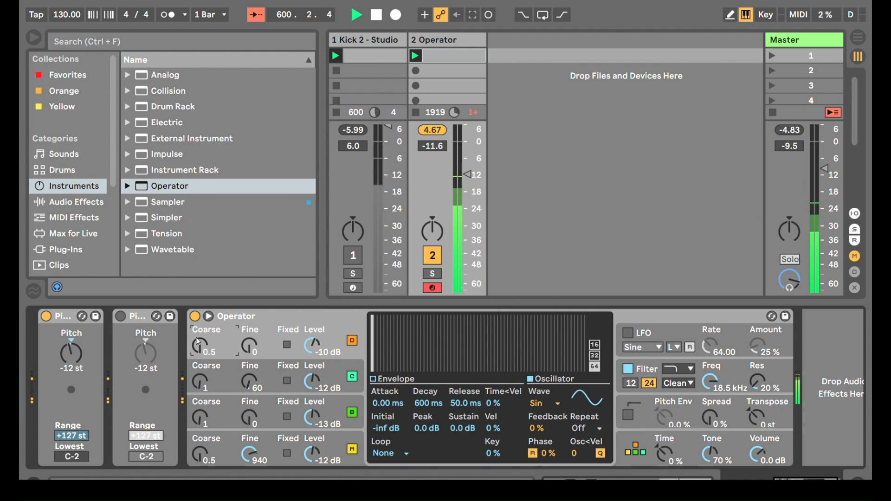
drag(312, 346, 312, 353)
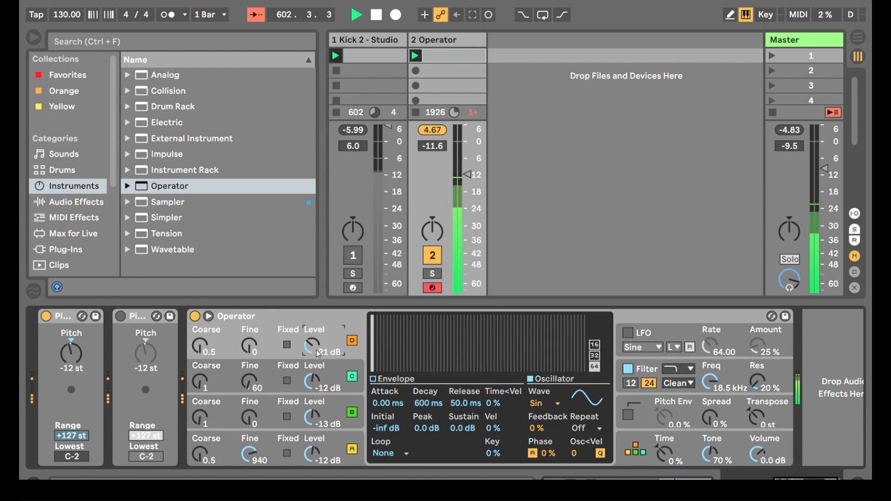
Step: Set the filter to 90.3 Hz with 77% resonance and a 59% envelope amount
click(655, 371)
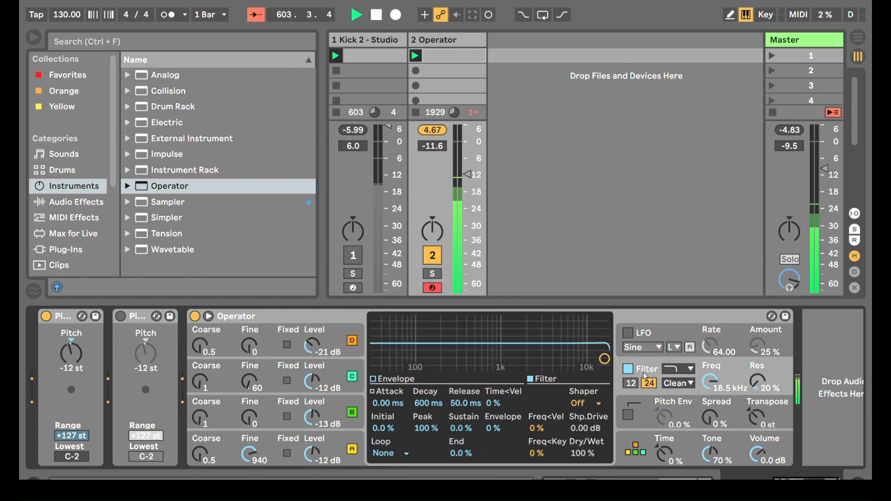
drag(604, 359, 414, 338)
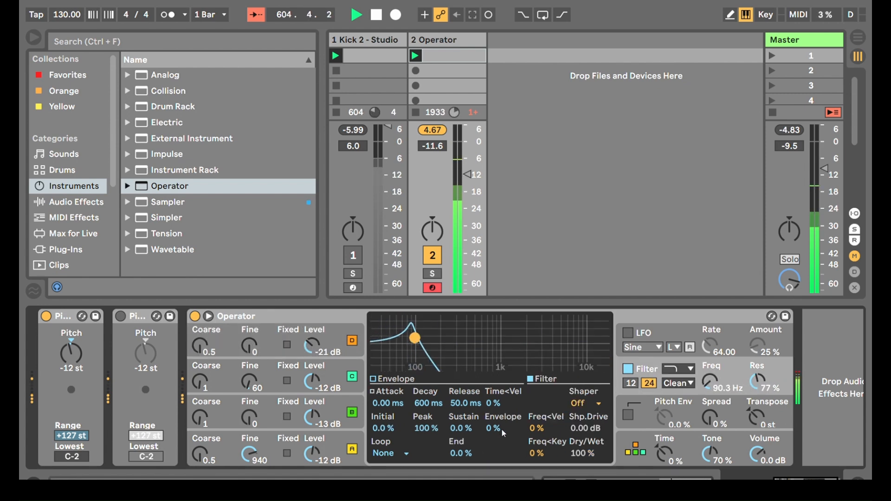
drag(503, 432, 504, 406)
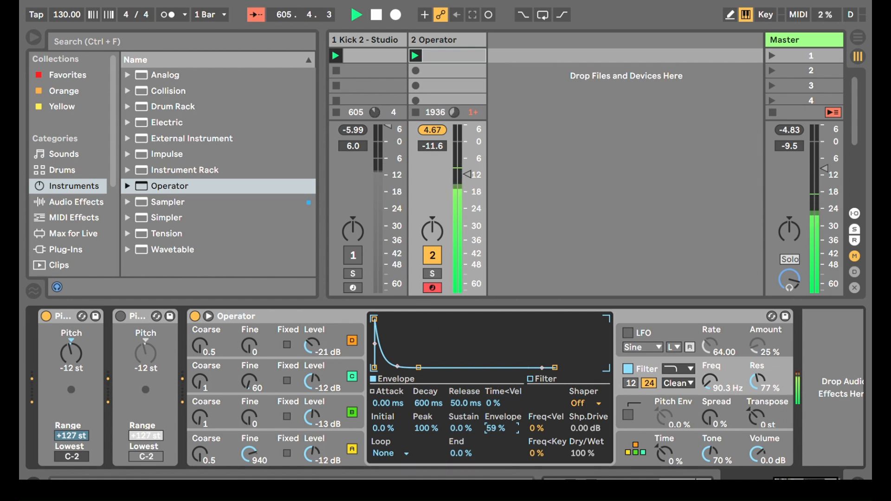
Step: Bypass the first Pitch device and shape the filter envelope with a 1.87 s decay and 45% decay slope
click(47, 316)
drag(418, 368, 403, 355)
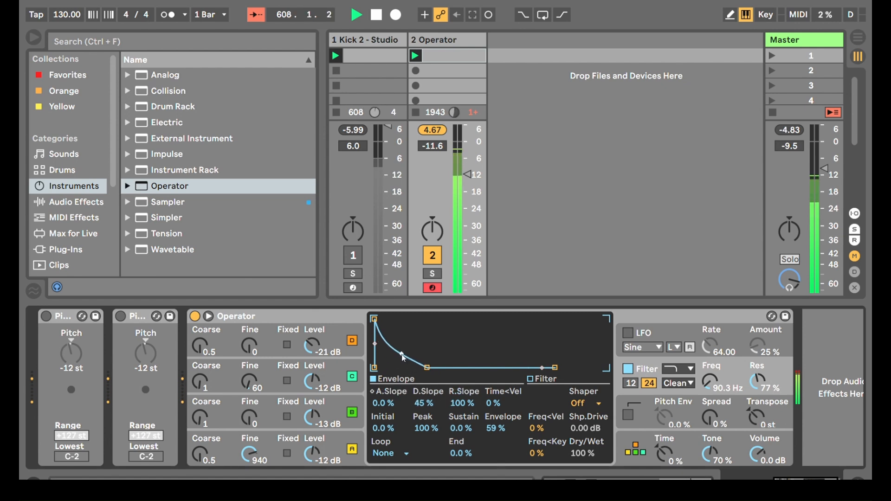
Step: Try a coarse tuning of 3 on oscillator B
click(359, 405)
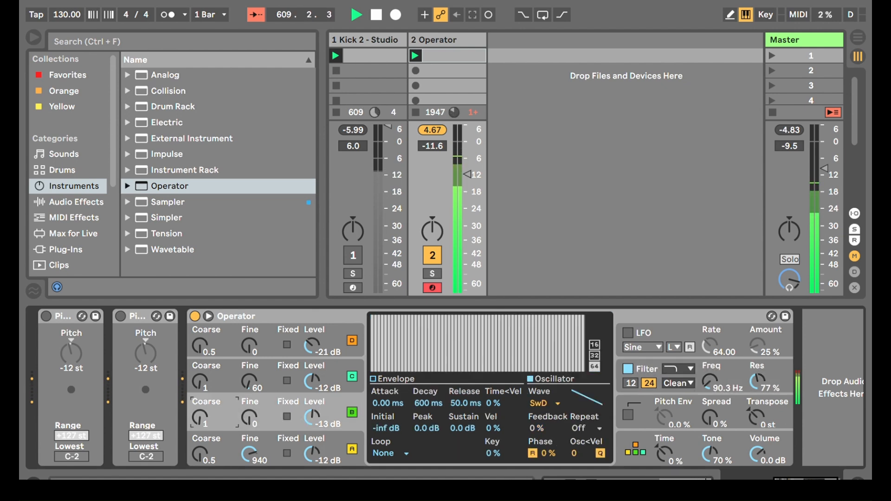
mouse_move(200, 413)
mouse_down()
mouse_move(200, 423)
mouse_move(200, 411)
mouse_up()
click(202, 348)
Step: Turn on both Pitch devices and set oscillator B's coarse tuning to 1
click(121, 316)
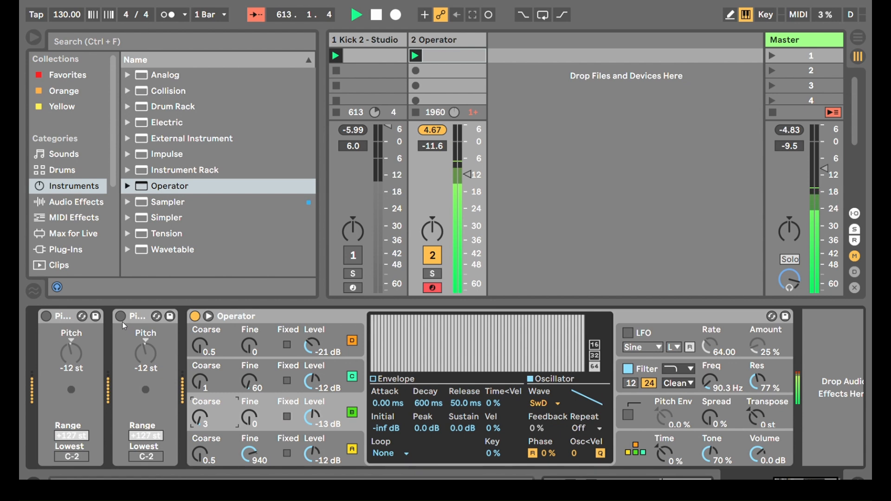
click(47, 316)
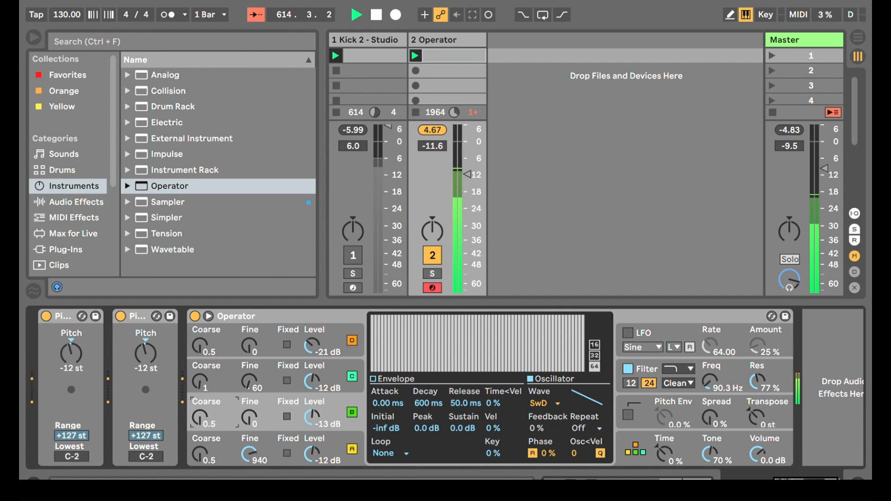
drag(200, 421, 200, 417)
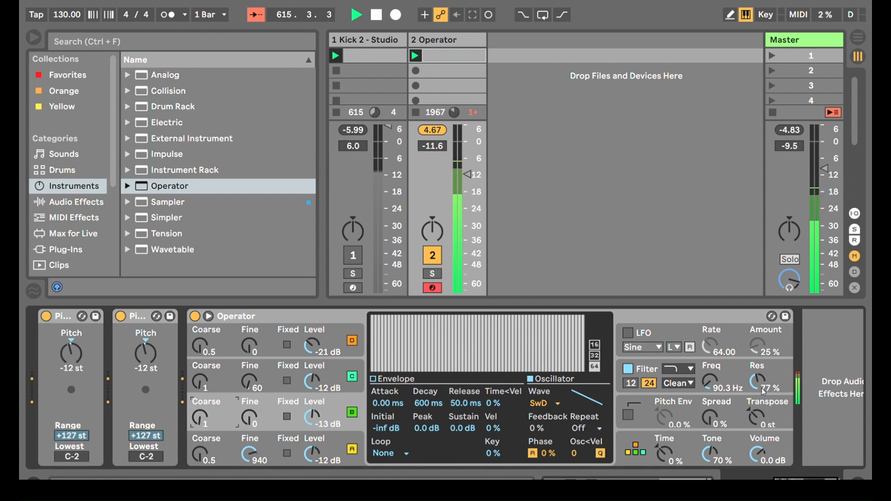
Step: Set the filter resonance to 16% and its frequency to 2.67 kHz
drag(761, 388, 761, 408)
drag(710, 383, 710, 348)
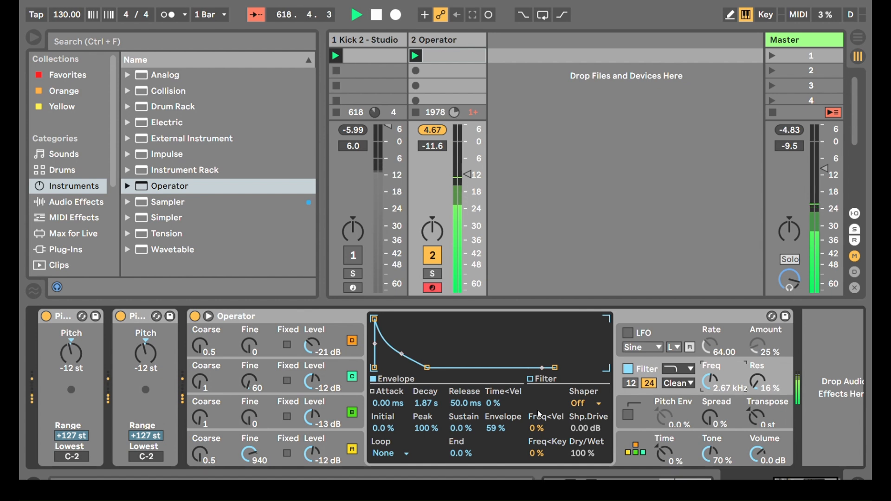
click(644, 440)
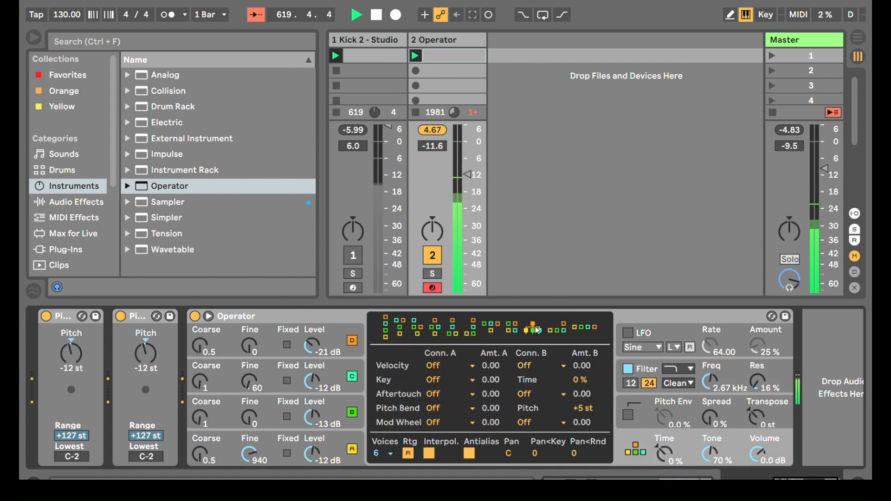
Step: Set oscillator D to coarse 7 at a level of -36 dB
drag(307, 347, 306, 388)
drag(205, 348, 205, 332)
mouse_move(319, 350)
mouse_down()
mouse_move(319, 311)
mouse_move(318, 366)
mouse_up()
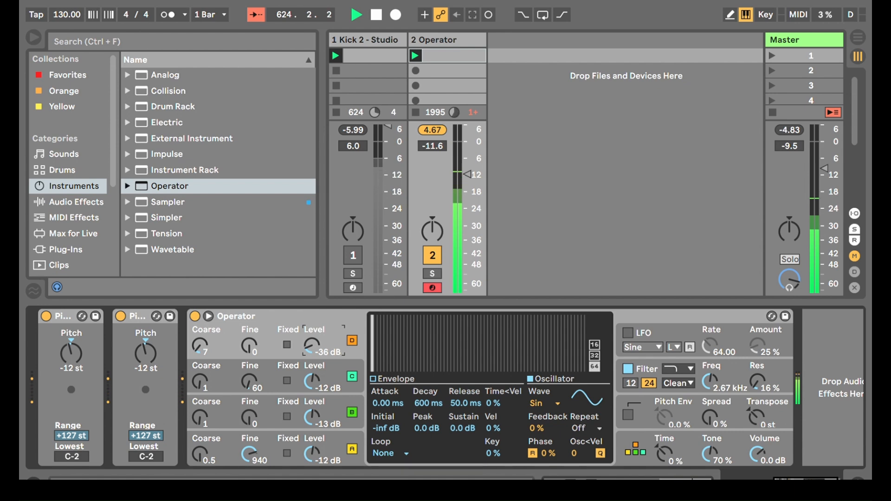
Step: Give oscillator D's envelope a 44.7 ms attack and raise its level to -27 dB
click(393, 380)
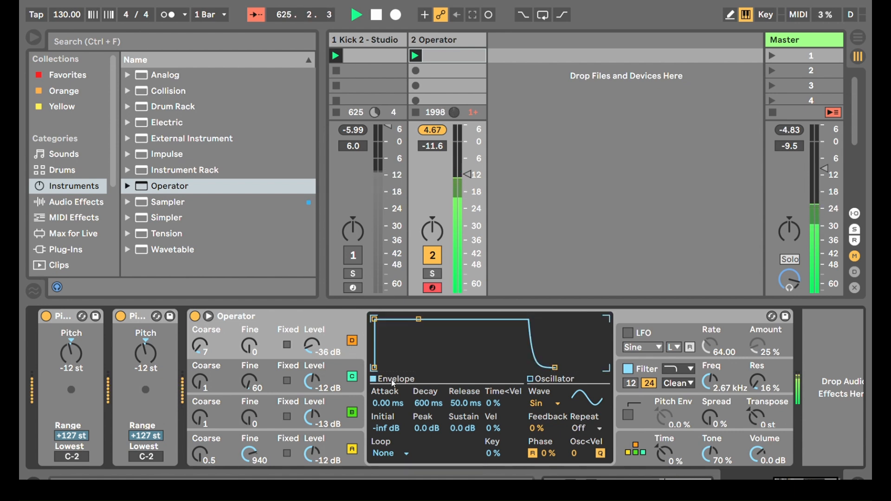
drag(375, 320, 408, 324)
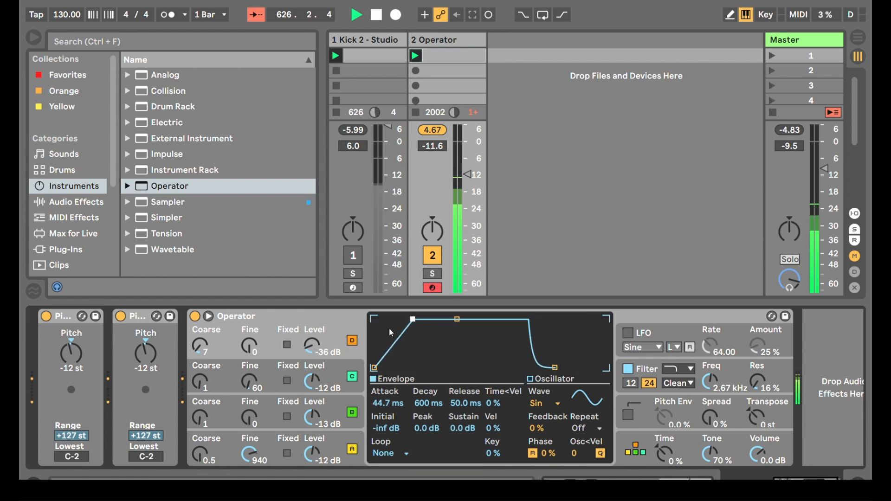
mouse_move(311, 345)
mouse_down()
mouse_move(312, 335)
mouse_move(314, 357)
mouse_up()
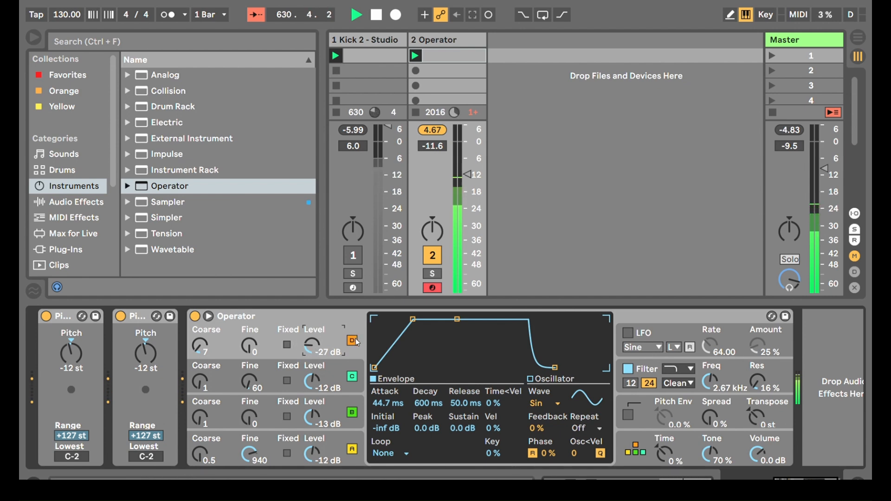
Step: Replace the device with a fresh Operator and raise track 2's volume to -5.3 dB
click(635, 447)
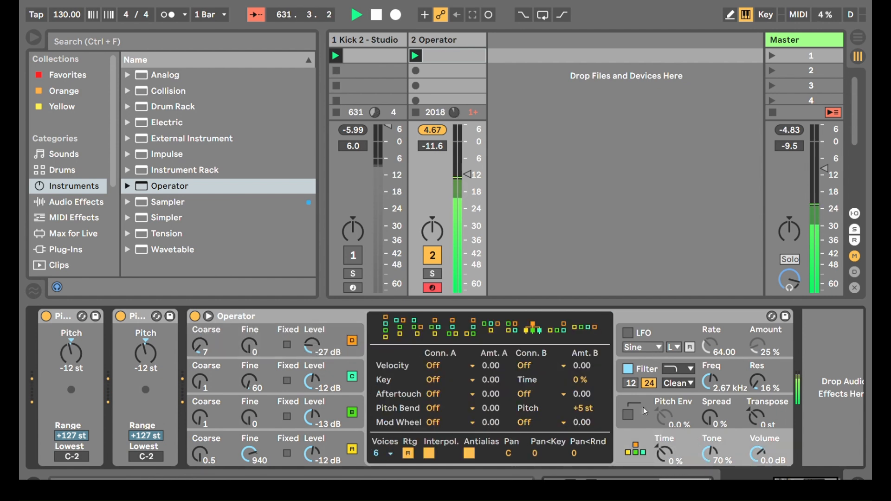
click(284, 291)
drag(284, 291, 291, 316)
drag(467, 174, 468, 157)
Step: Choose the algorithm where oscillator D modulates only C alongside A and B, and turn off oscillator D
click(563, 328)
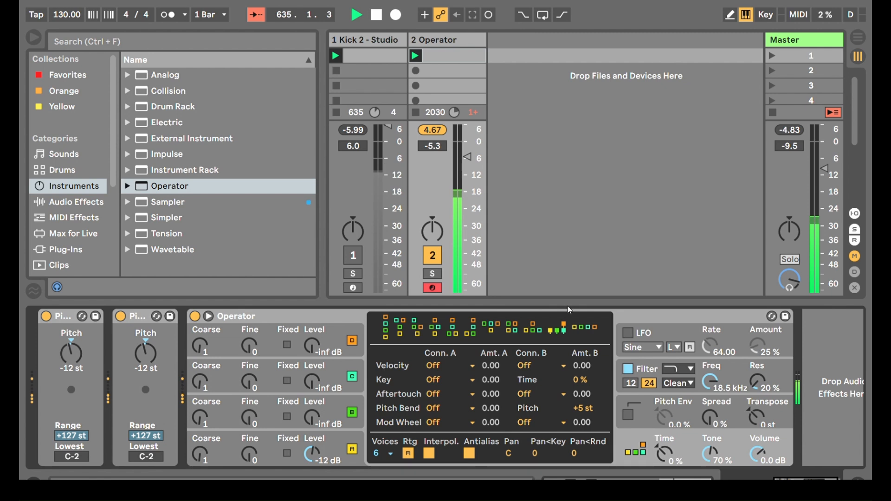
click(352, 341)
click(636, 449)
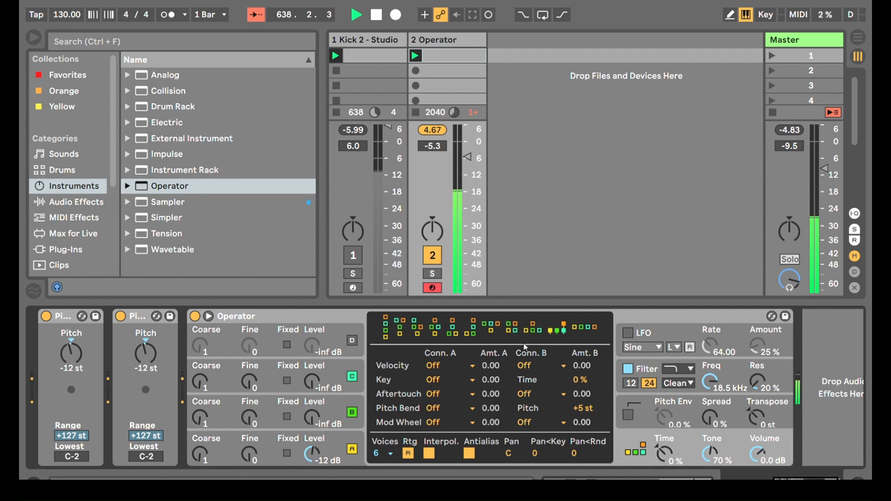
Step: Set oscillator B to -13 dB and oscillator C to -11 dB, and turn on oscillator D
drag(316, 416, 316, 336)
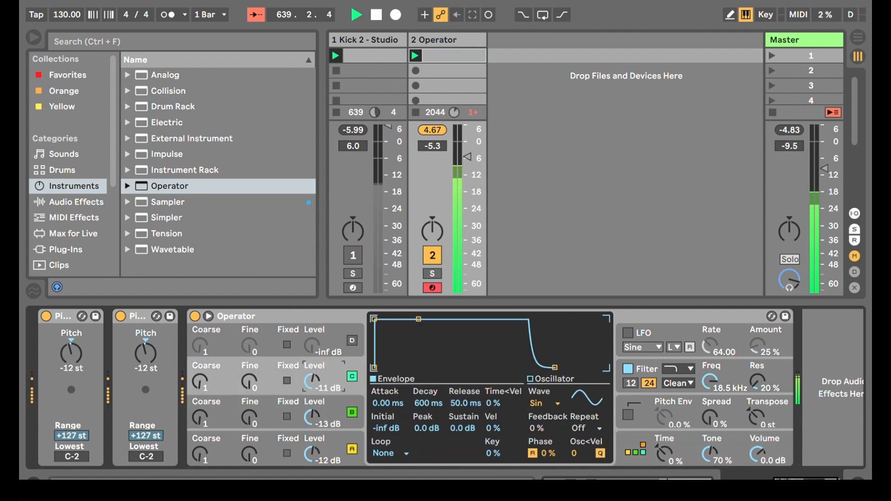
click(624, 439)
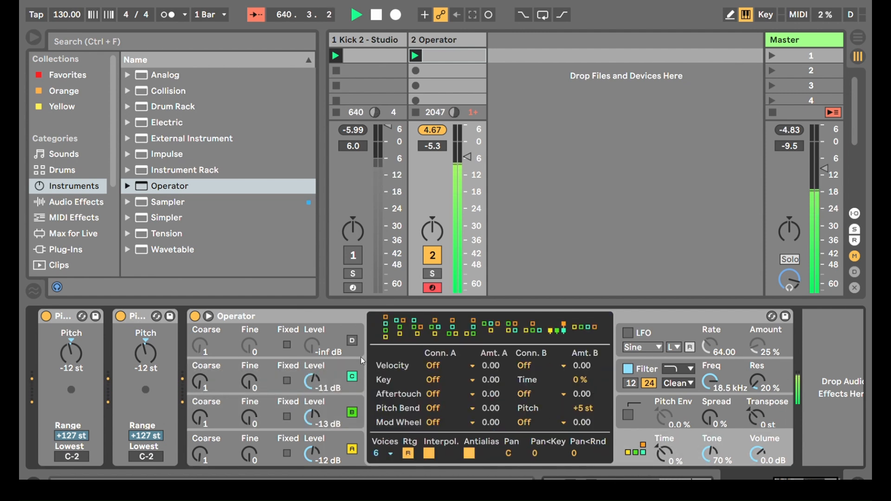
click(351, 341)
click(691, 446)
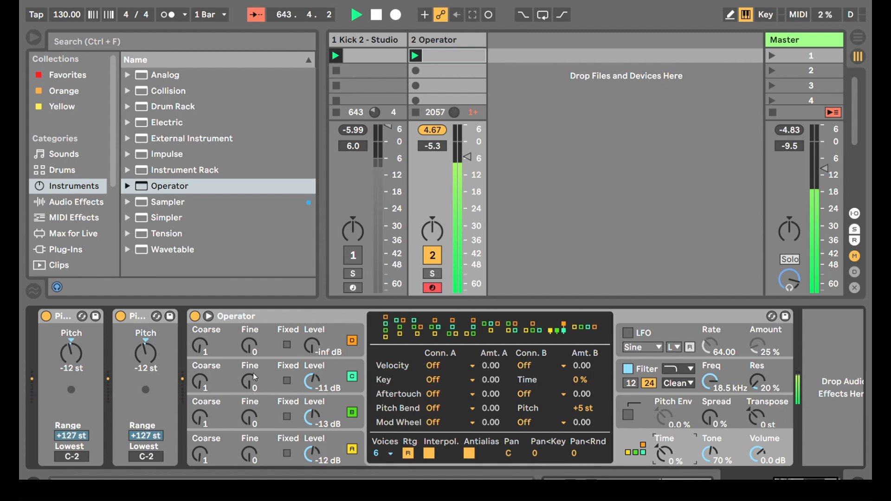
Step: Set oscillator B's fine tuning to 10 and switch the filter circuit type to OSR
click(254, 385)
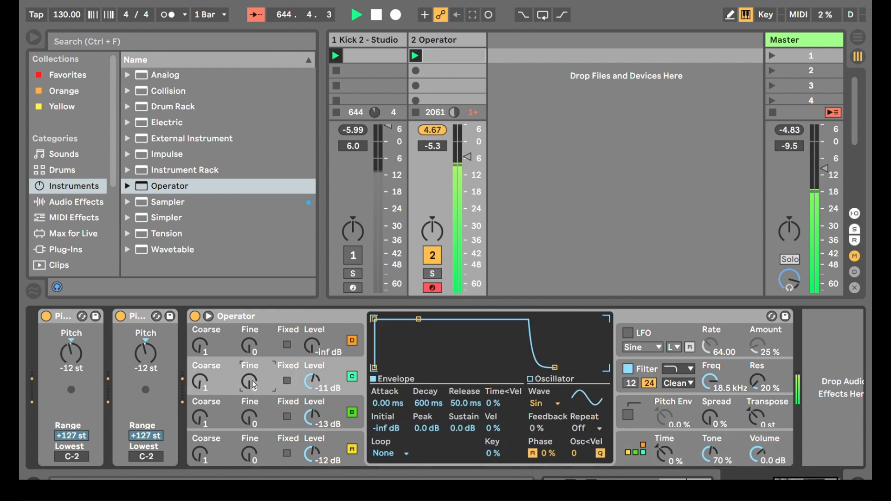
drag(263, 400, 263, 394)
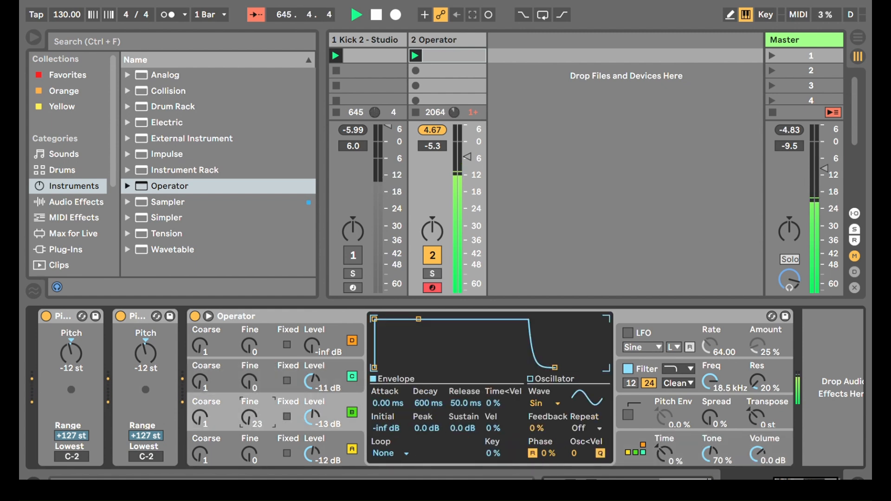
click(655, 372)
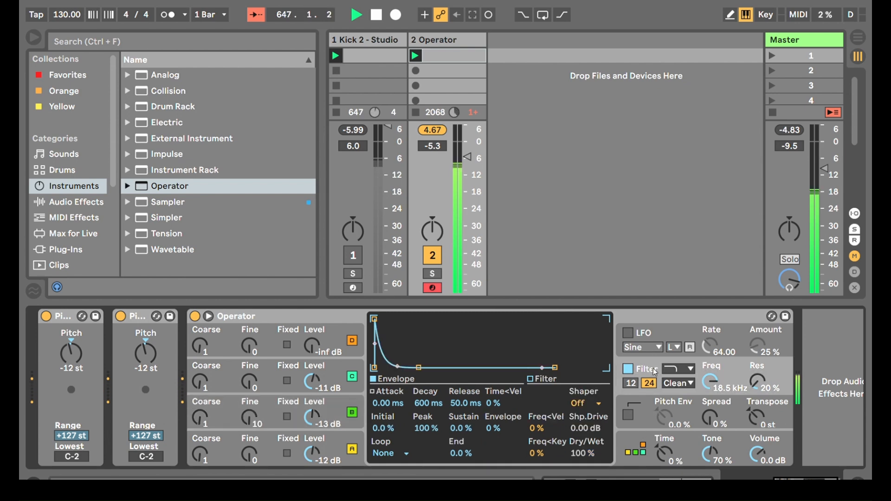
click(686, 385)
click(681, 411)
Step: Detune oscillator A by setting its coarse value to 0.5 and its fine value to 940
drag(545, 403, 546, 371)
drag(249, 452, 249, 431)
drag(209, 465, 209, 469)
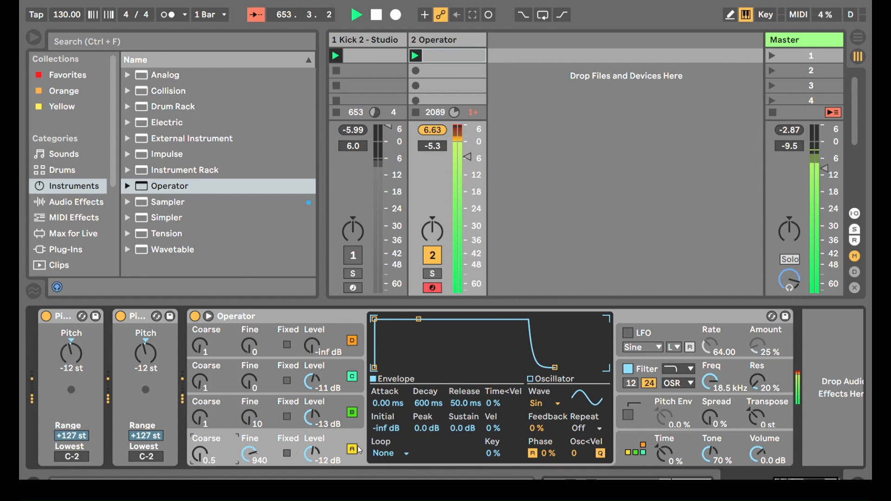
Step: Turn oscillator D off to hear the carriers alone, review the algorithm routing, and turn D back on
click(352, 341)
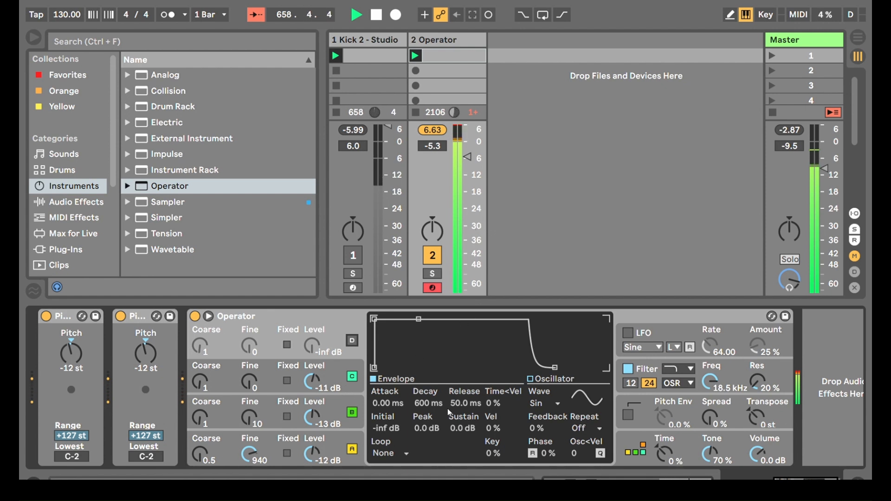
click(341, 371)
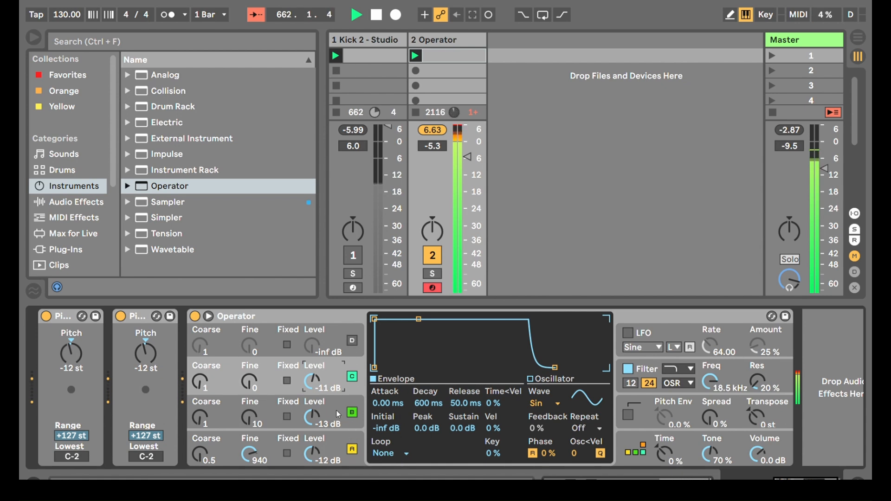
click(653, 459)
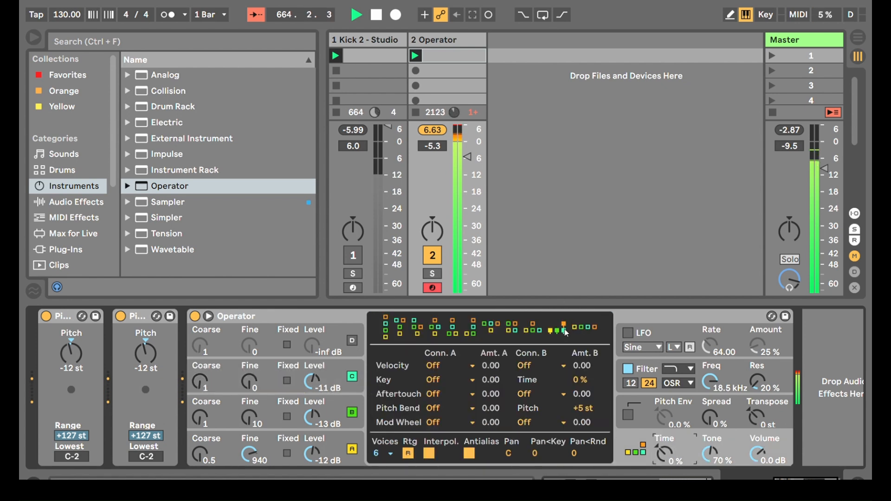
click(353, 341)
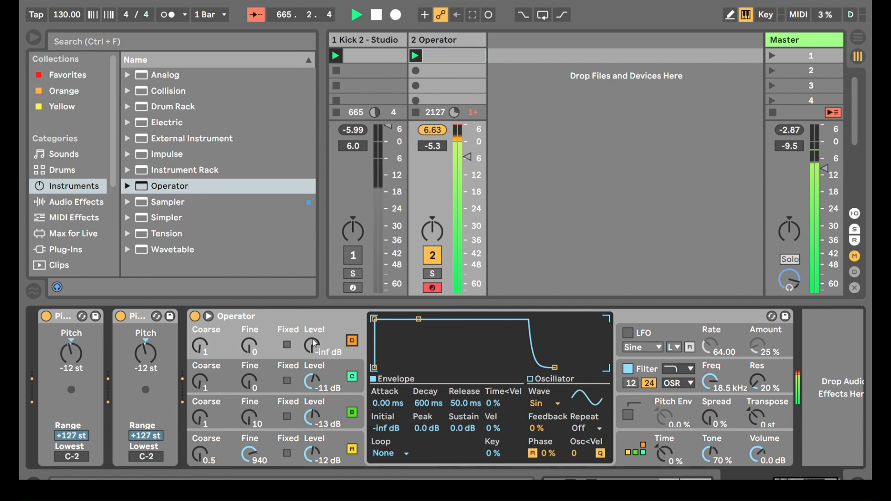
Step: Raise oscillator D's level to about -15 dB and set its coarse tuning to 2
drag(312, 347, 311, 337)
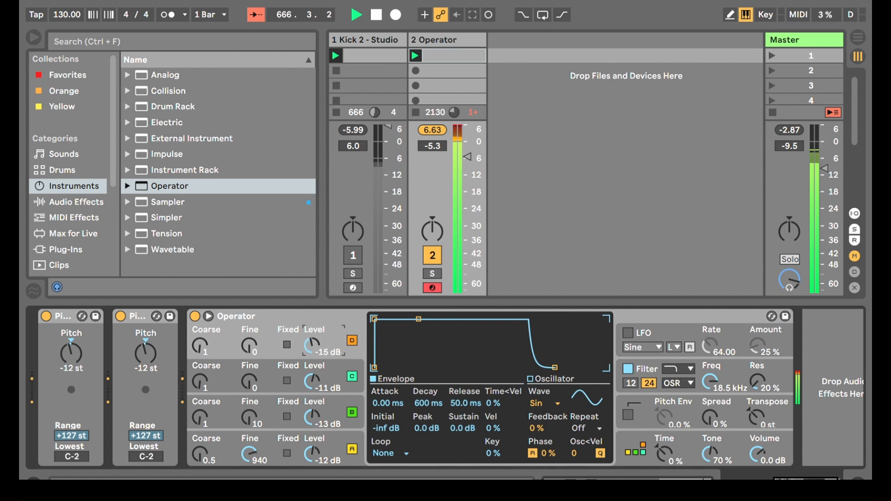
drag(200, 346, 200, 340)
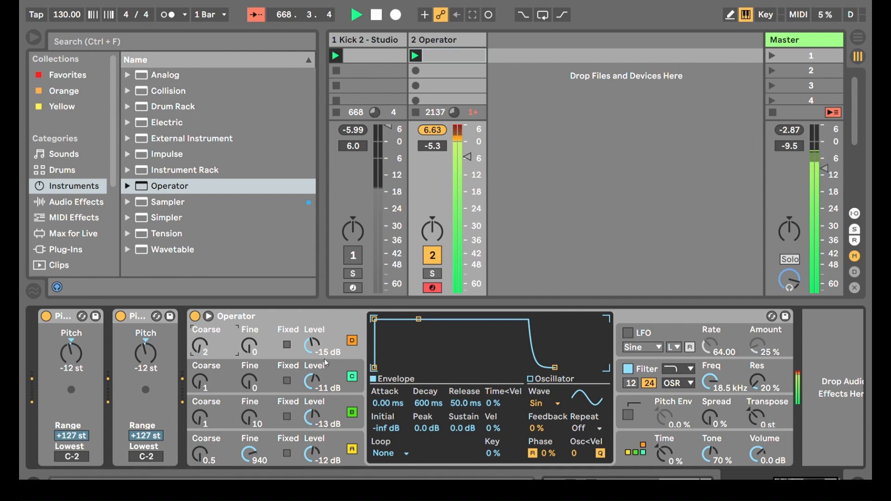
drag(311, 347, 312, 352)
Step: Set oscillator D's envelope to Loop mode with an 18.0 ms loop time, a 1.09 ms attack and a -2.1 dB peak
drag(374, 319, 398, 327)
click(389, 454)
click(389, 405)
drag(425, 452, 425, 469)
drag(398, 327, 390, 321)
drag(393, 367, 417, 367)
Step: Set oscillator D's coarse tuning to 9 and level to -12 dB, and adjust its envelope to 74.1 ms decay and -69 dB sustain
drag(200, 345, 200, 323)
drag(312, 346, 312, 331)
drag(200, 345, 200, 355)
mouse_move(417, 367)
mouse_down()
mouse_move(449, 368)
mouse_move(412, 368)
mouse_move(419, 367)
mouse_up()
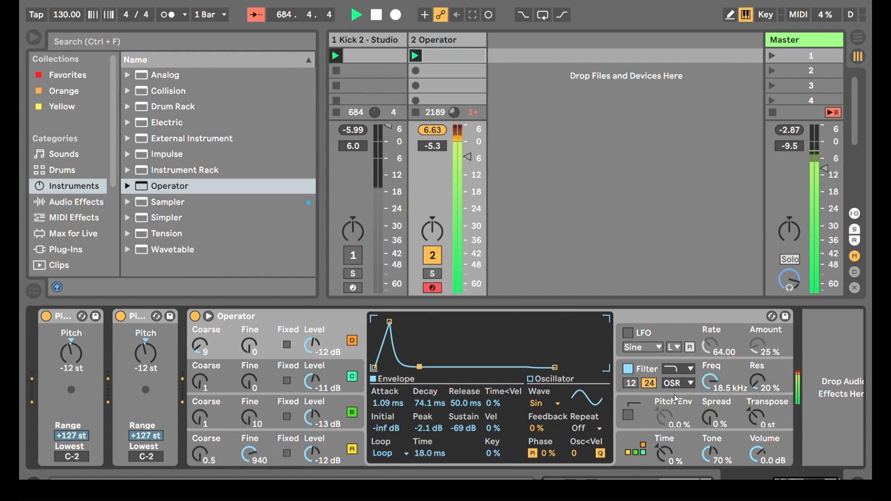
Step: Choose the algorithm with all four oscillators in parallel, and replace the device with a fresh Operator
click(658, 444)
click(594, 329)
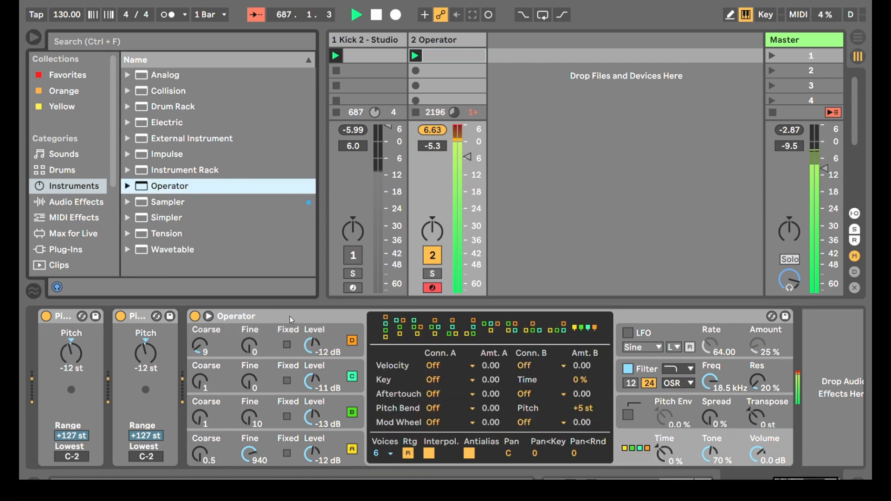
drag(155, 188, 260, 321)
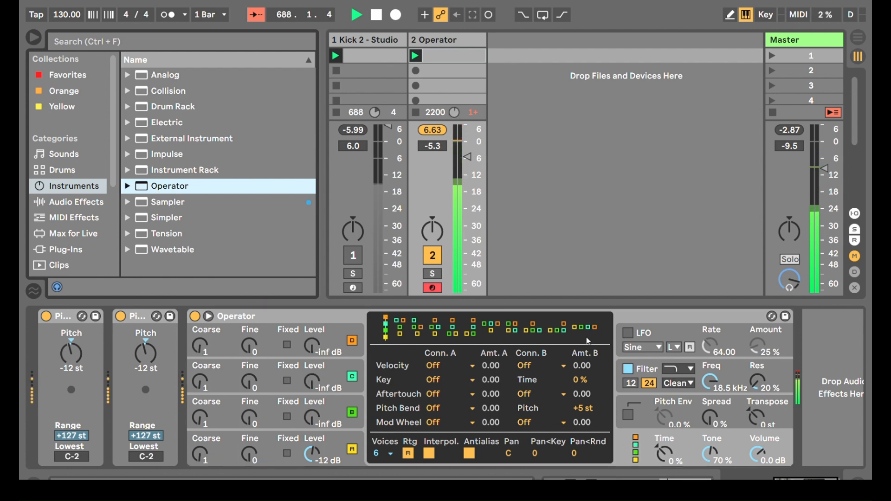
Step: Set oscillators B and D to -13 dB and C to -12 dB, and lower track 2's volume to -13.7 dB
drag(312, 417, 312, 301)
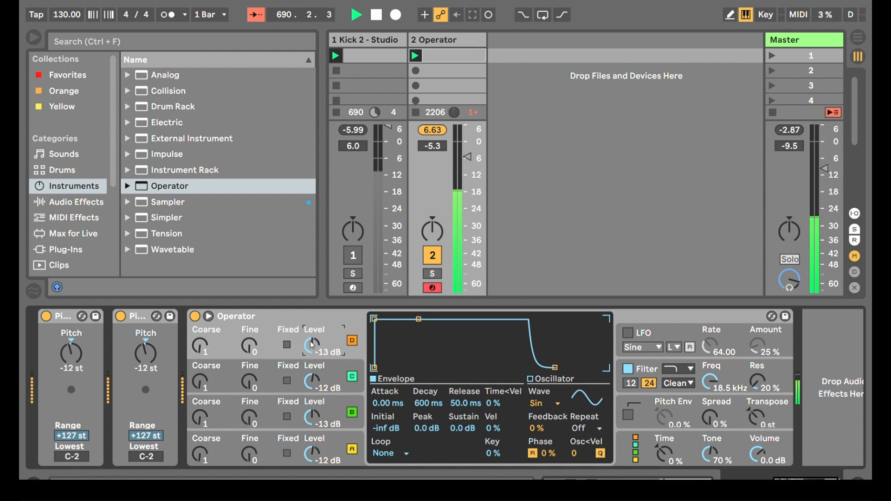
drag(467, 158, 467, 180)
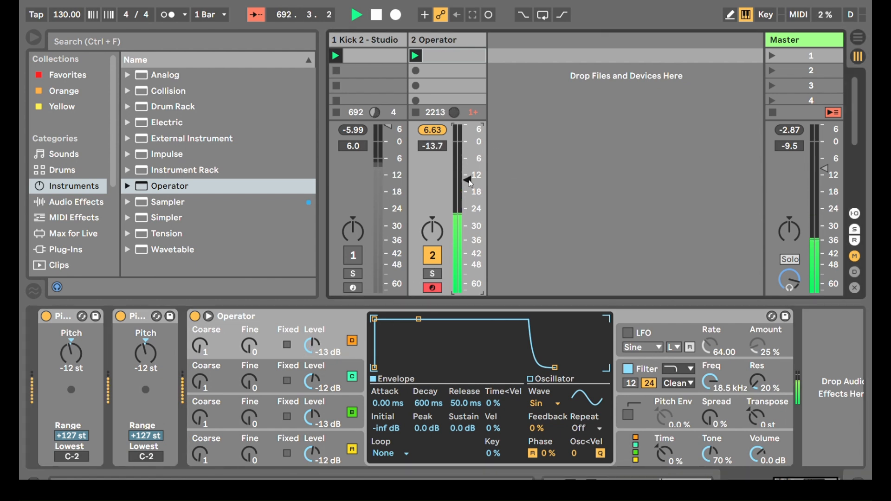
Step: Compare the all-parallel algorithm and the one where D modulates A, B and C, ending on the D-C-B chain alongside A
click(636, 446)
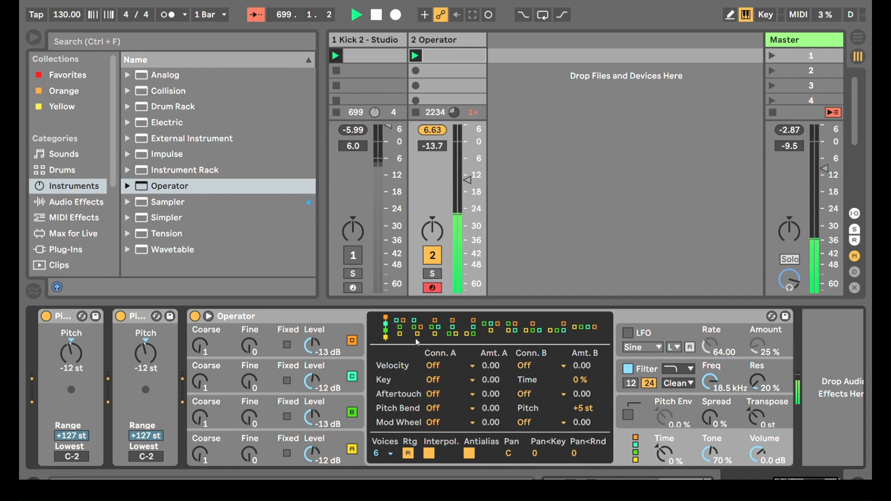
click(590, 328)
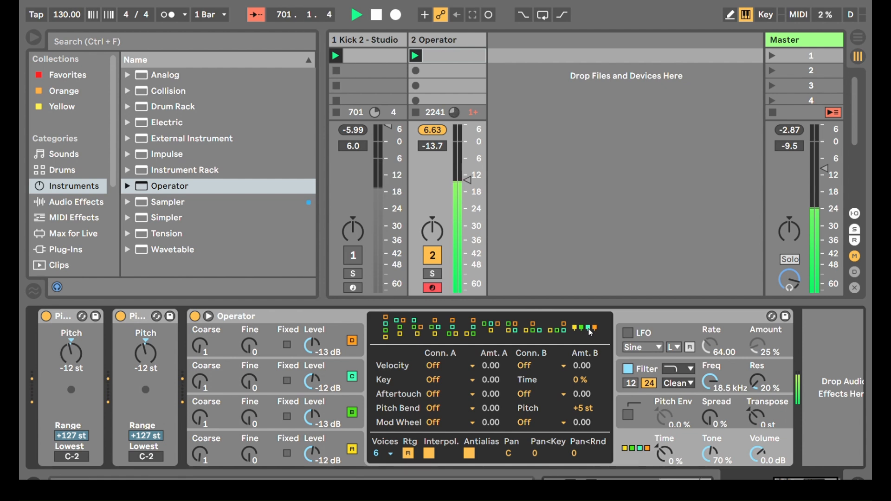
click(536, 327)
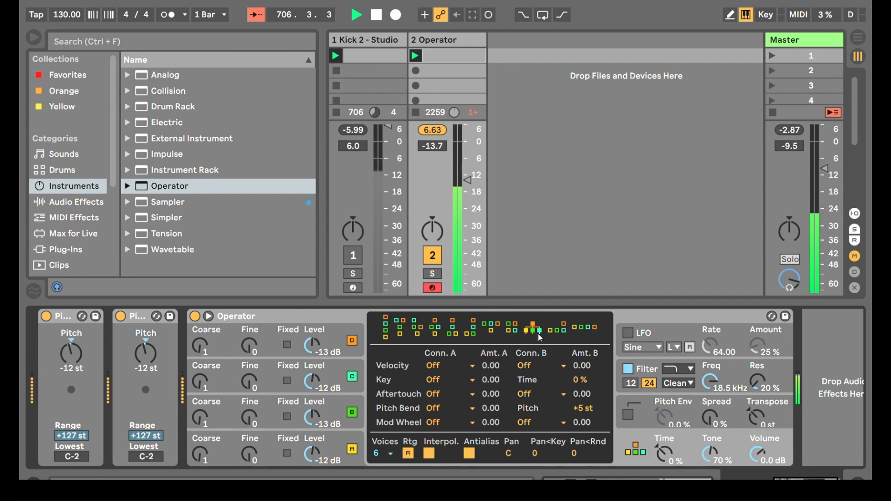
click(474, 325)
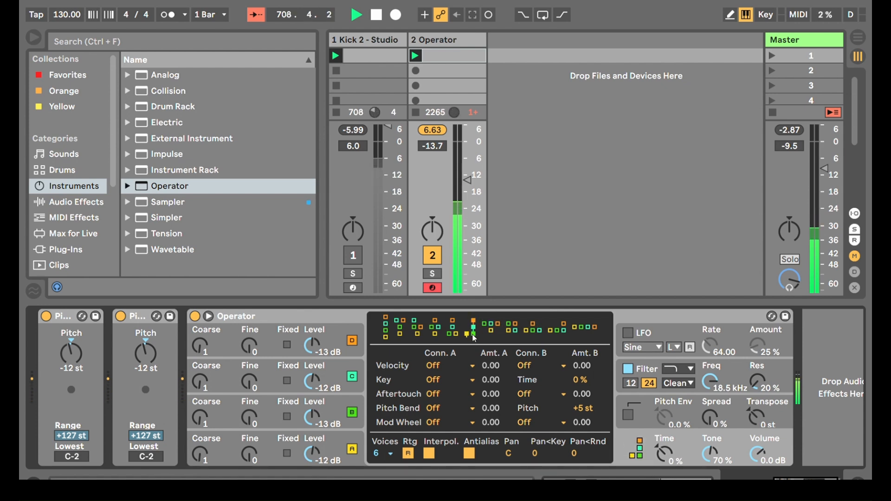